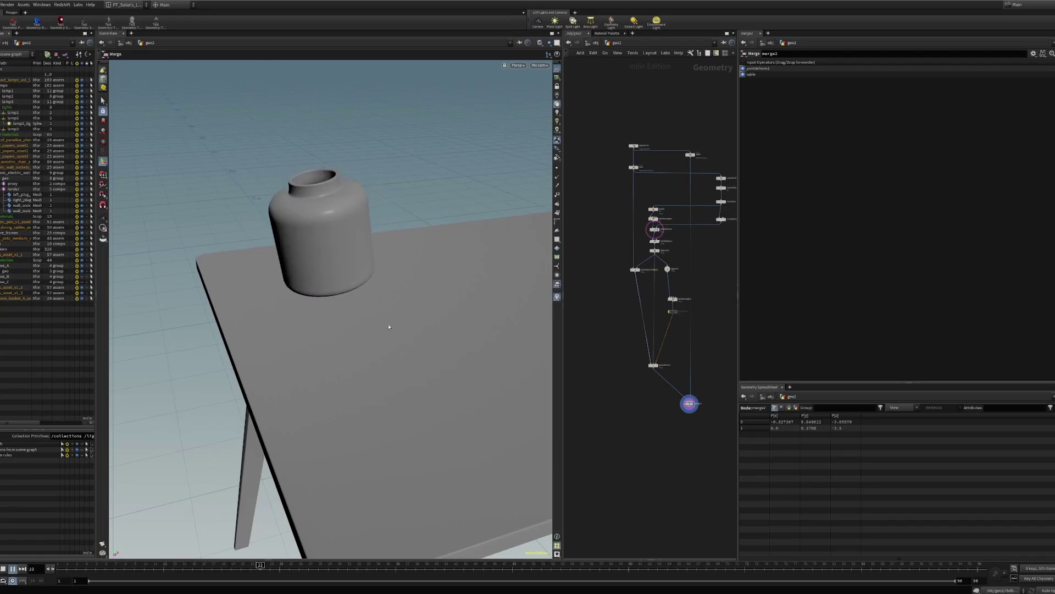
# Display the output of lopimport1 in the geo2 network and inspect the vase on the table
pyautogui.moveTo(368, 305); pyautogui.dragTo(348, 259)
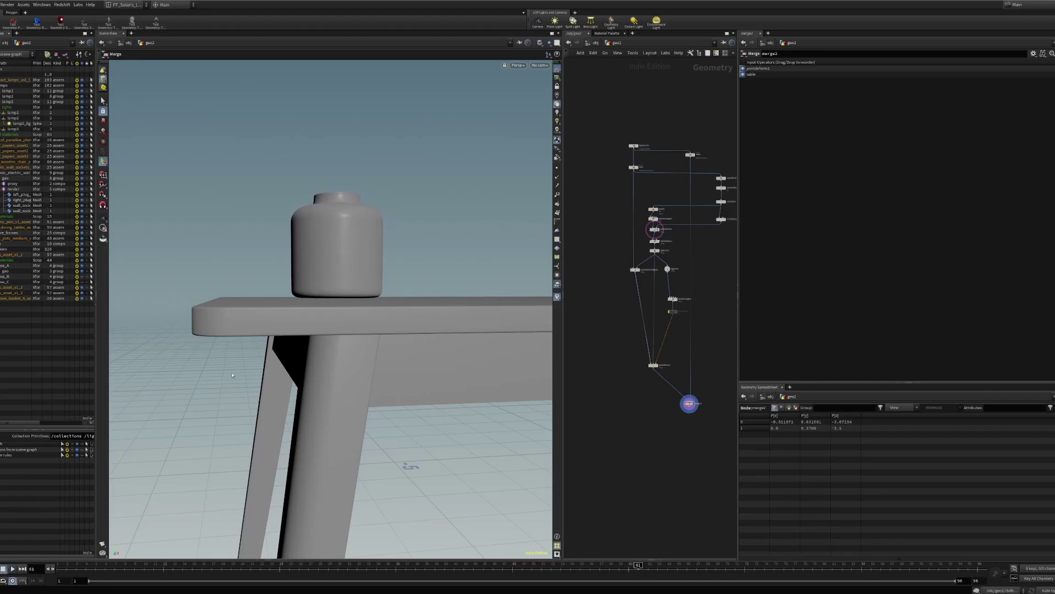
pyautogui.moveTo(232, 375); pyautogui.dragTo(484, 216)
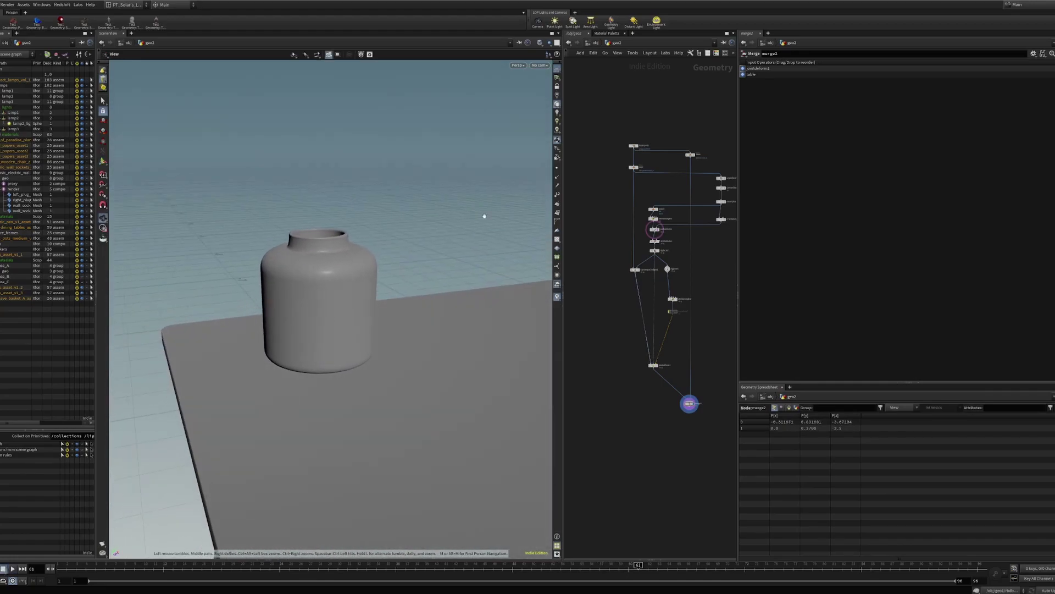
pyautogui.scroll(10, 637, 182)
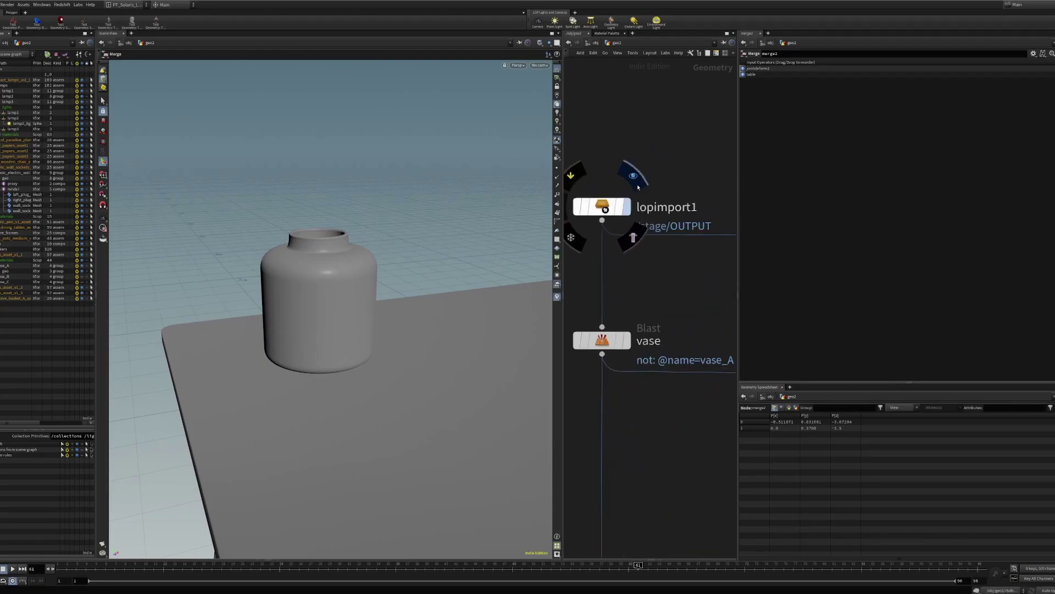
pyautogui.click(635, 208)
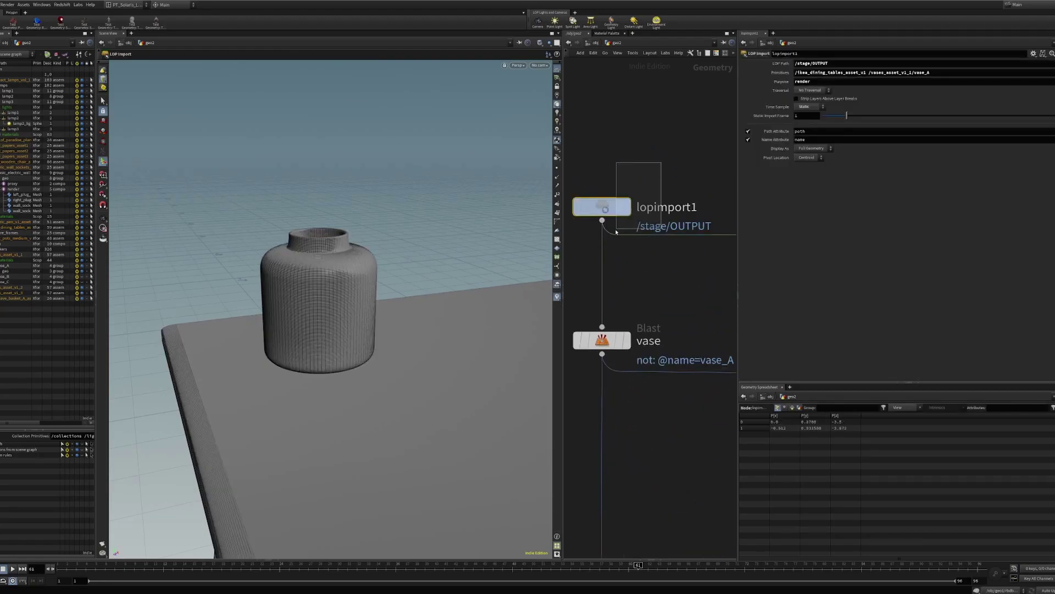
pyautogui.press('r')
pyautogui.keyDown('alt'); pyautogui.moveTo(426, 242); pyautogui.dragTo(357, 326); pyautogui.keyUp('alt')
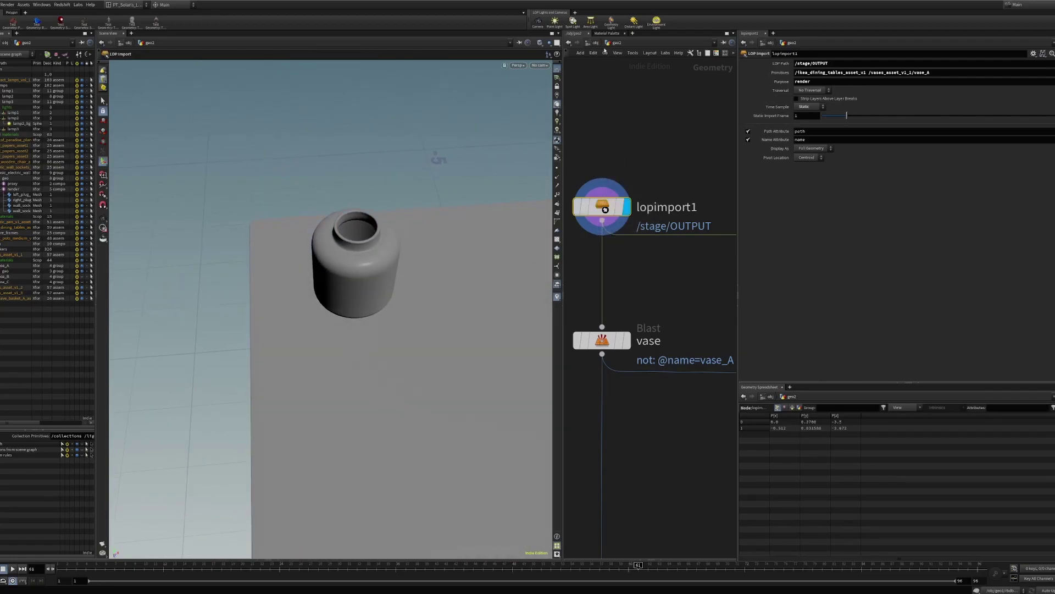
# Switch to the stage network and examine the room around the dining table and its vase
pyautogui.click(596, 42)
pyautogui.click(598, 42)
pyautogui.click(639, 96)
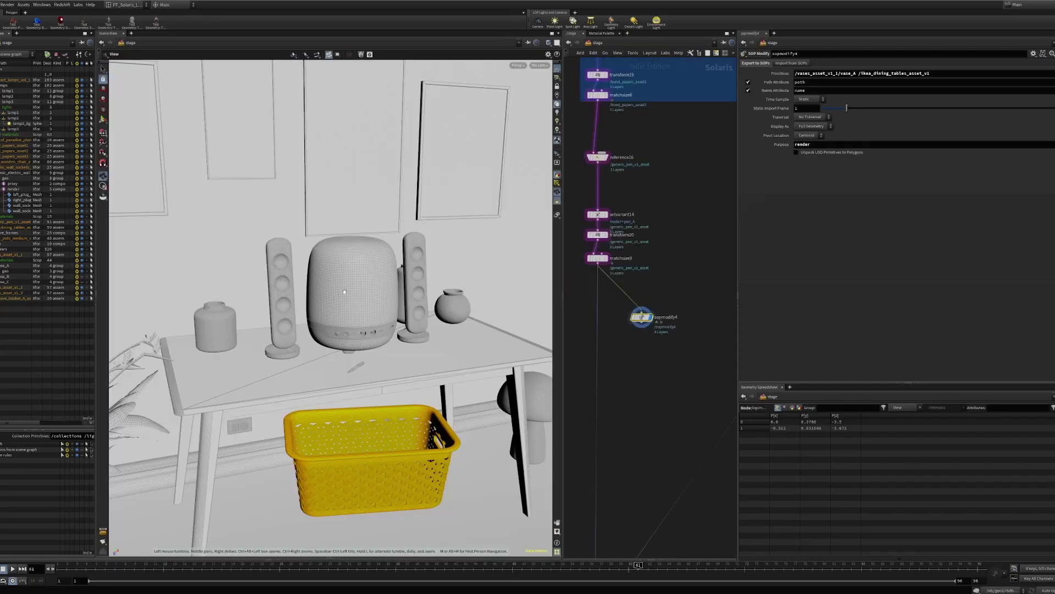
pyautogui.scroll(-12, 345, 292)
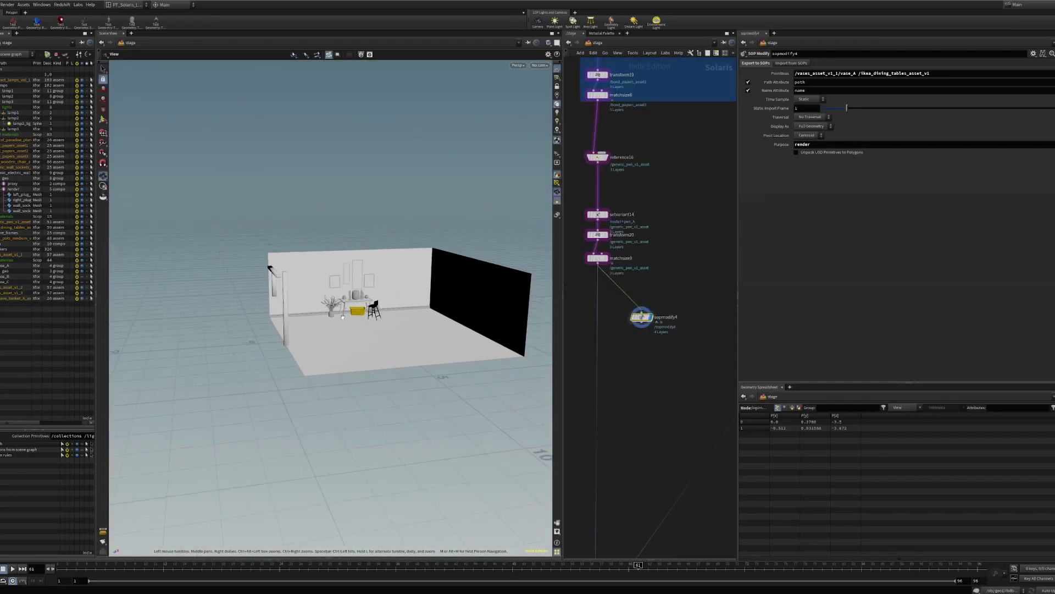
pyautogui.moveTo(342, 317); pyautogui.dragTo(341, 279)
pyautogui.scroll(8, 341, 279)
pyautogui.moveTo(297, 339); pyautogui.dragTo(288, 329)
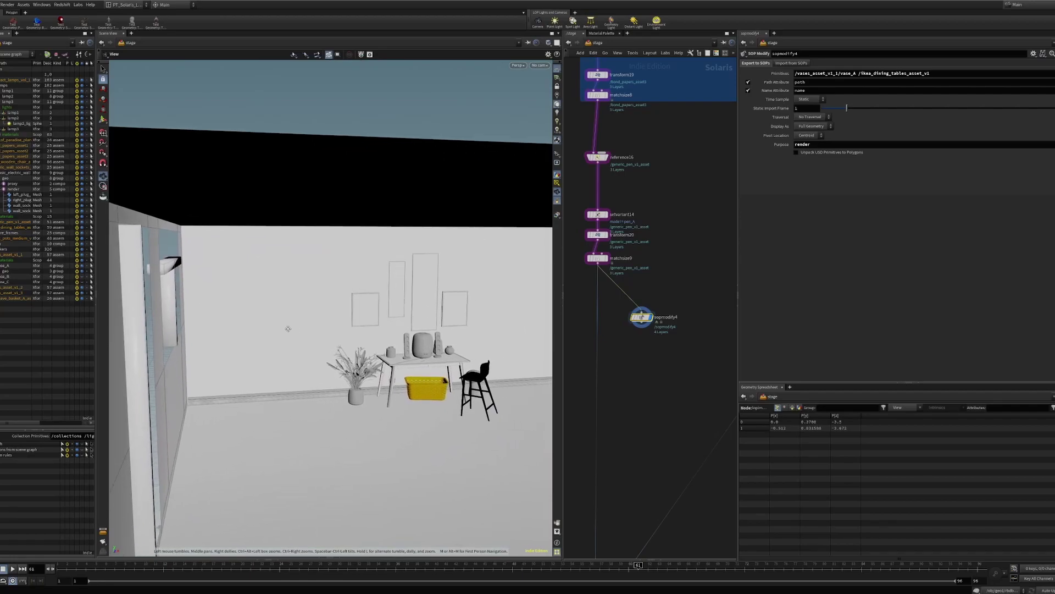
pyautogui.scroll(8, 322, 349)
pyautogui.moveTo(473, 350); pyautogui.dragTo(283, 320, button='middle')
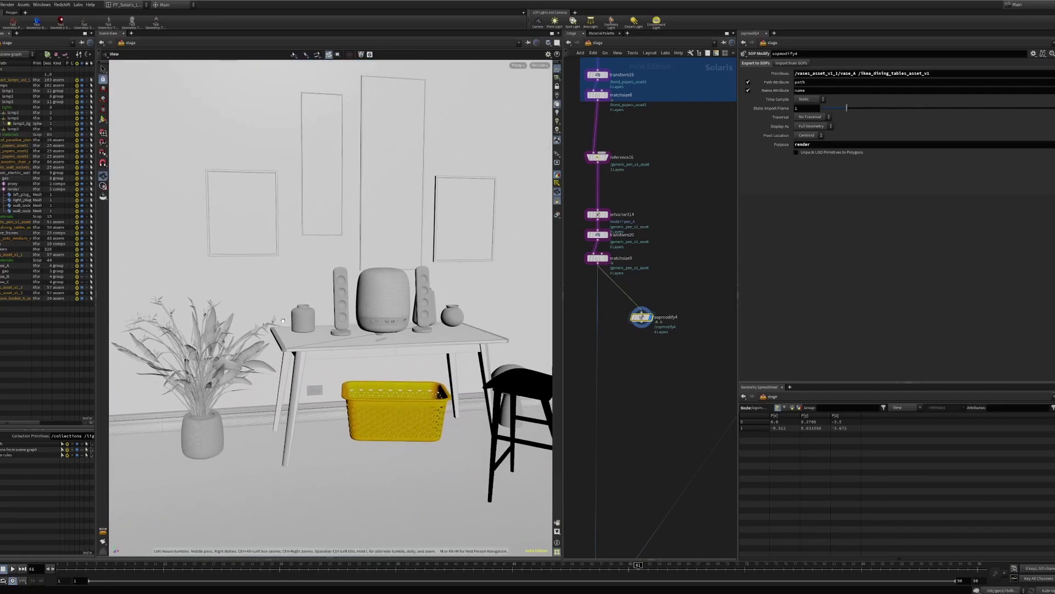
pyautogui.moveTo(283, 321); pyautogui.dragTo(328, 337)
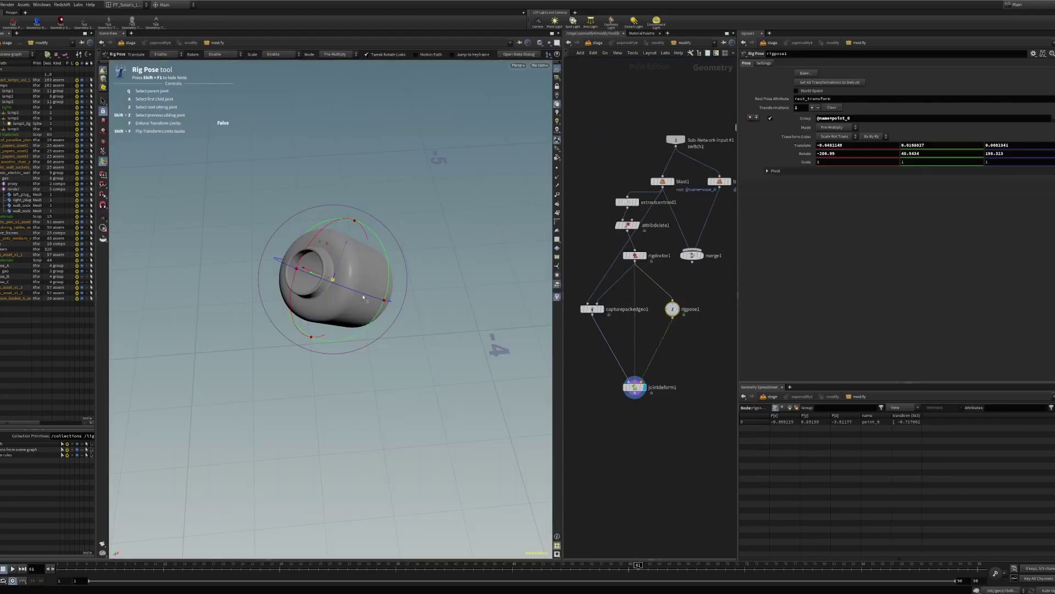
# Rotate the vase freehand with the rigpose1 joint in the modify network and go back up to the stage
pyautogui.keyDown('alt'); pyautogui.moveTo(362, 297); pyautogui.dragTo(324, 250); pyautogui.keyUp('alt')
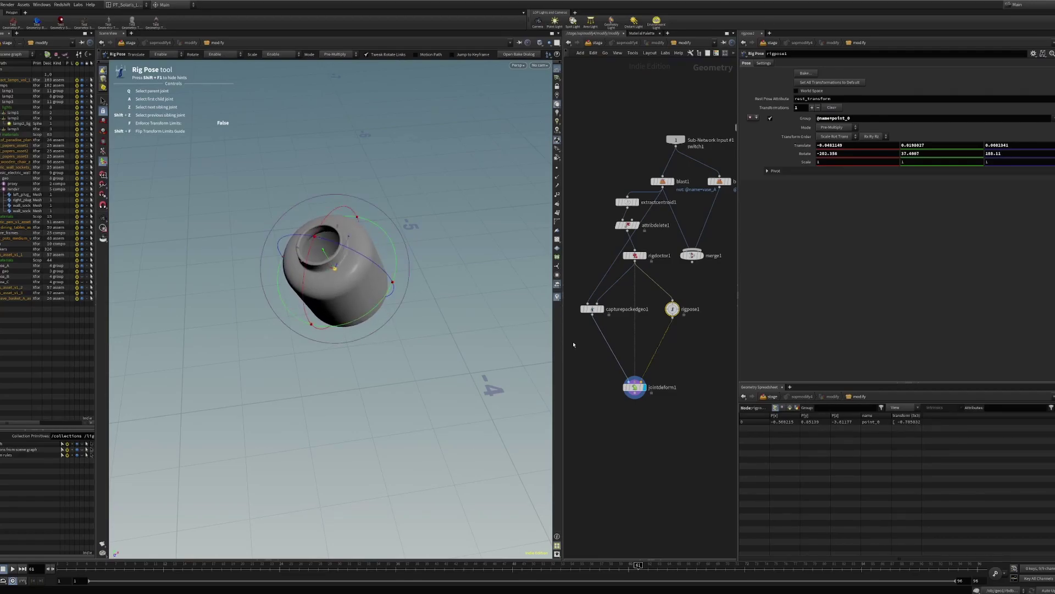
pyautogui.press('u')
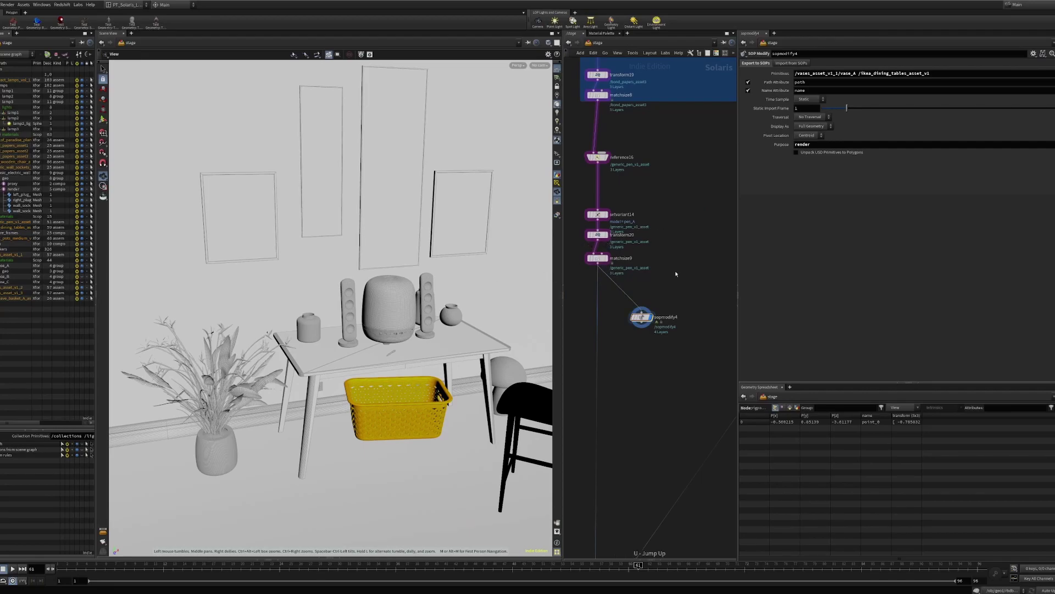
# Return from the stage to the geo2 geometry network
pyautogui.click(591, 43)
pyautogui.click(614, 76)
pyautogui.moveTo(599, 223)
pyautogui.doubleClick(634, 252)
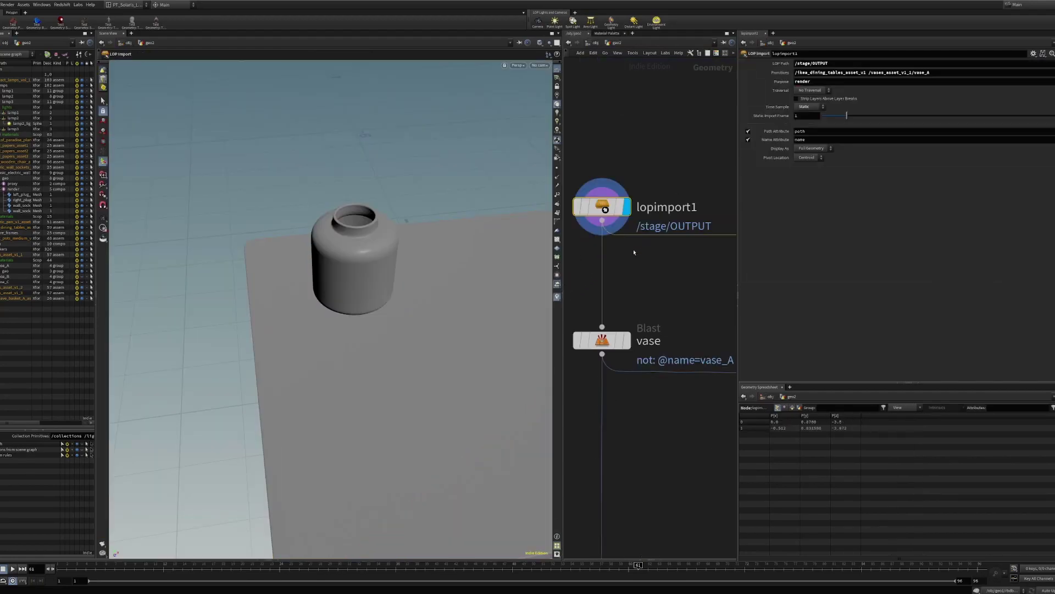
# Examine the imported table and vase together with the primitive paths set on lopimport1
pyautogui.keyDown('alt'); pyautogui.moveTo(389, 257); pyautogui.dragTo(397, 252); pyautogui.keyUp('alt')
pyautogui.keyDown('alt'); pyautogui.moveTo(397, 251); pyautogui.dragTo(372, 307, button='right'); pyautogui.keyUp('alt')
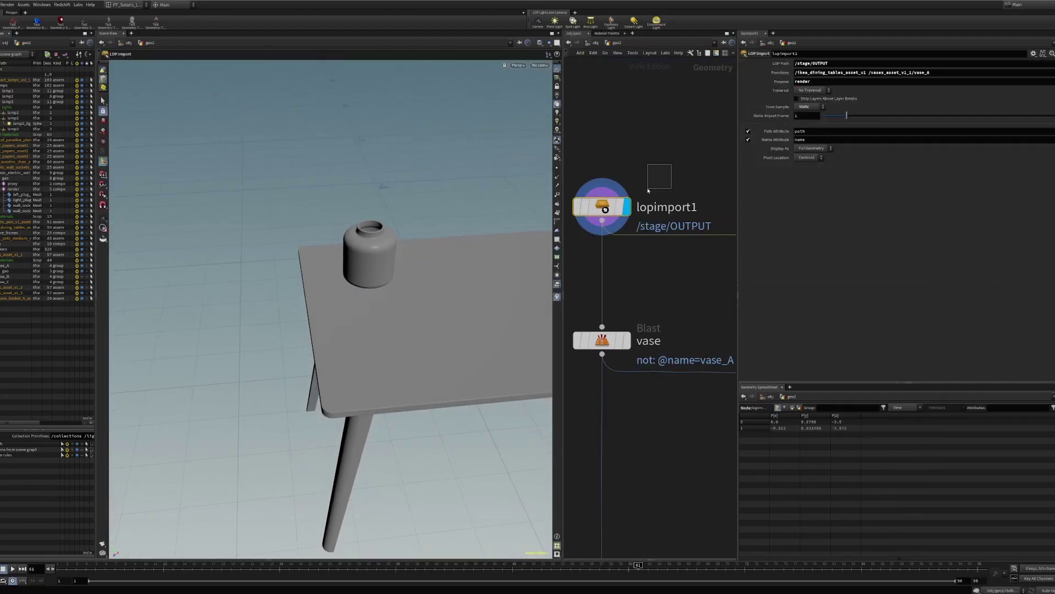
pyautogui.scroll(-5, 612, 264)
pyautogui.scroll(3, 625, 265)
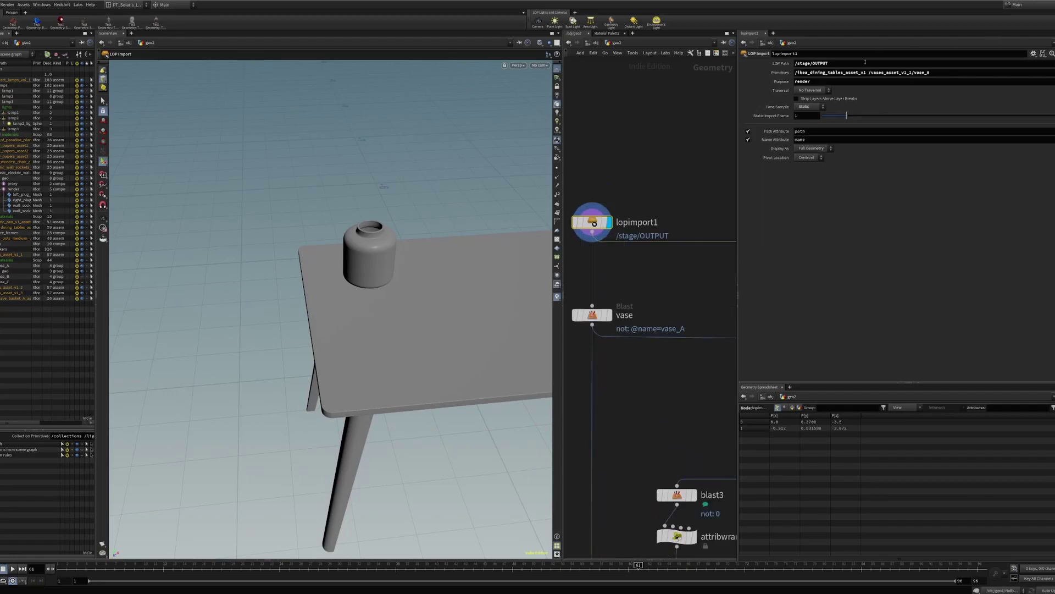
pyautogui.moveTo(859, 72); pyautogui.dragTo(795, 72)
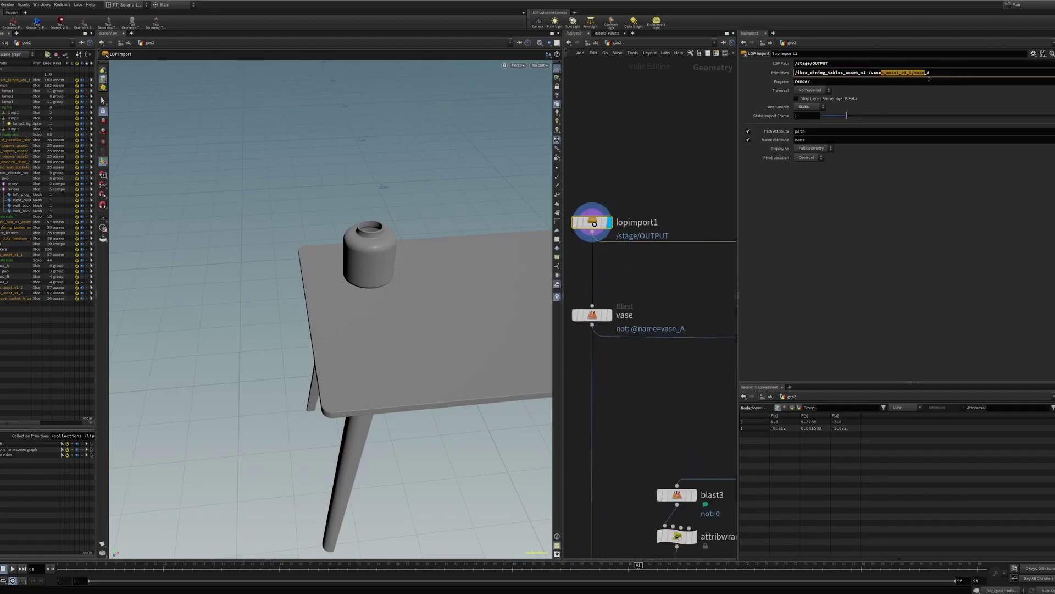
pyautogui.scroll(-5, 615, 196)
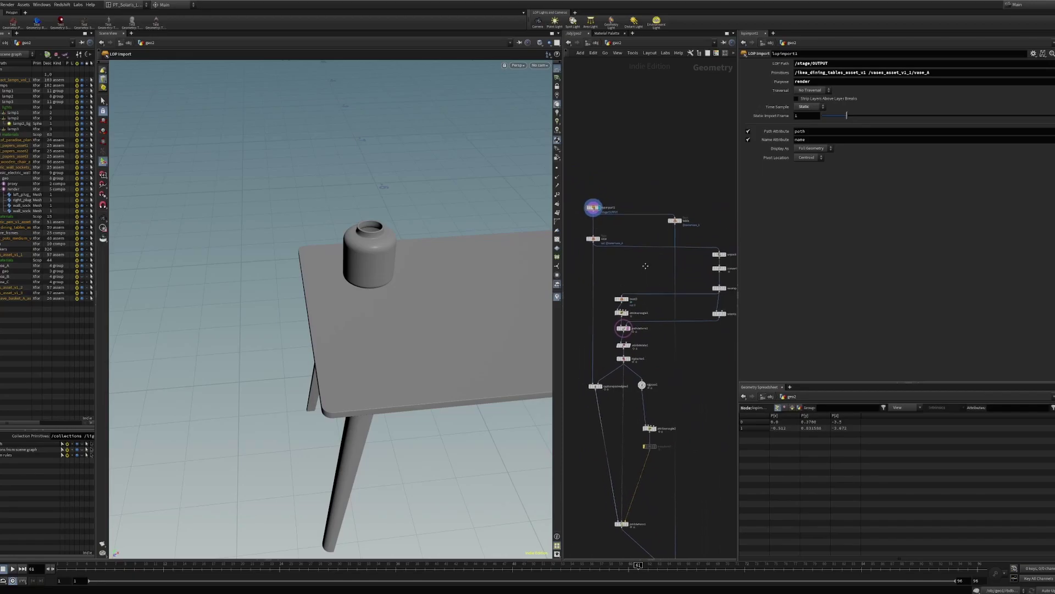
# Display the table blast node's output to view the table without the vase
pyautogui.scroll(5, 689, 208)
pyautogui.click(672, 253)
pyautogui.click(683, 253)
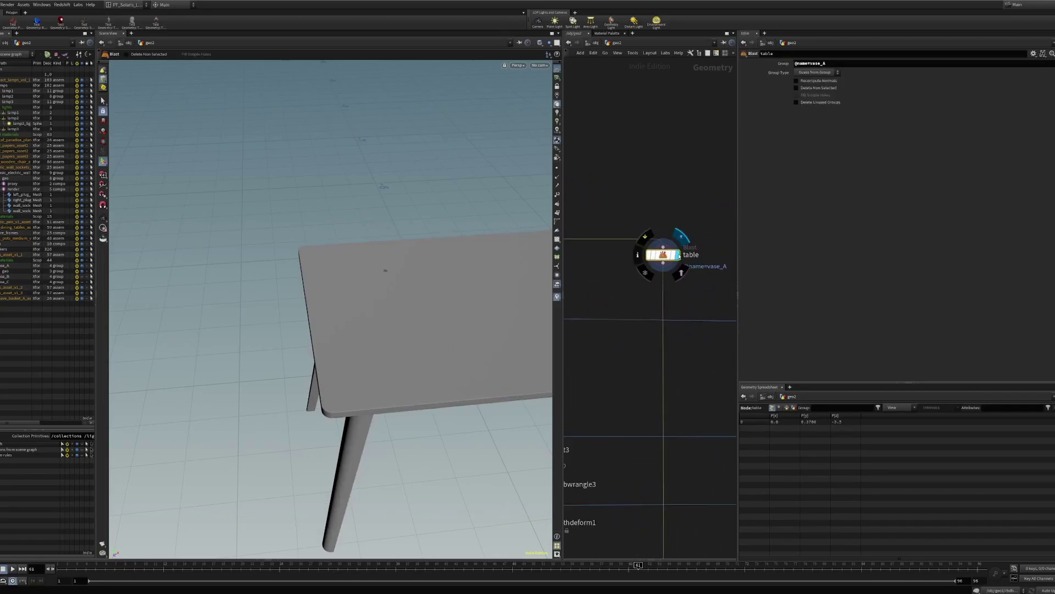
pyautogui.scroll(-6, 663, 278)
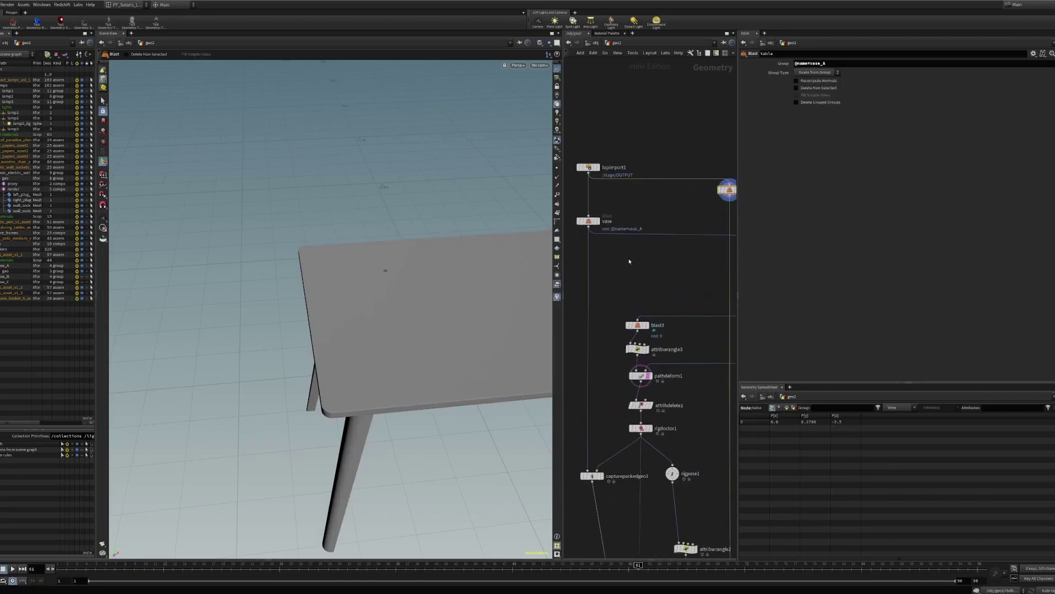
# Display the vase blast node's output and look up its geometry information
pyautogui.scroll(3, 645, 266)
pyautogui.click(605, 210)
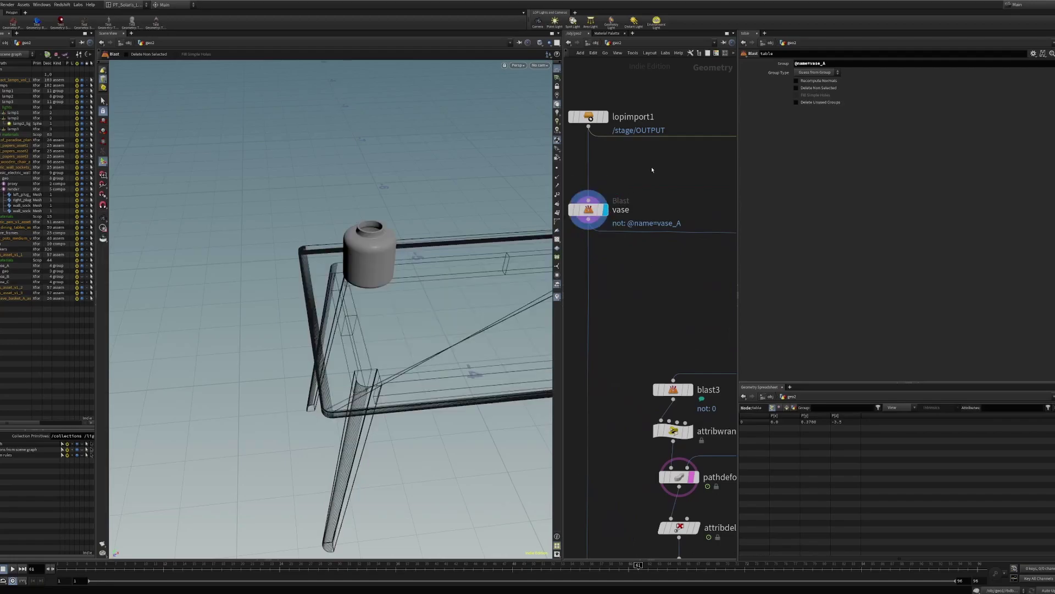
pyautogui.middleClick(594, 210)
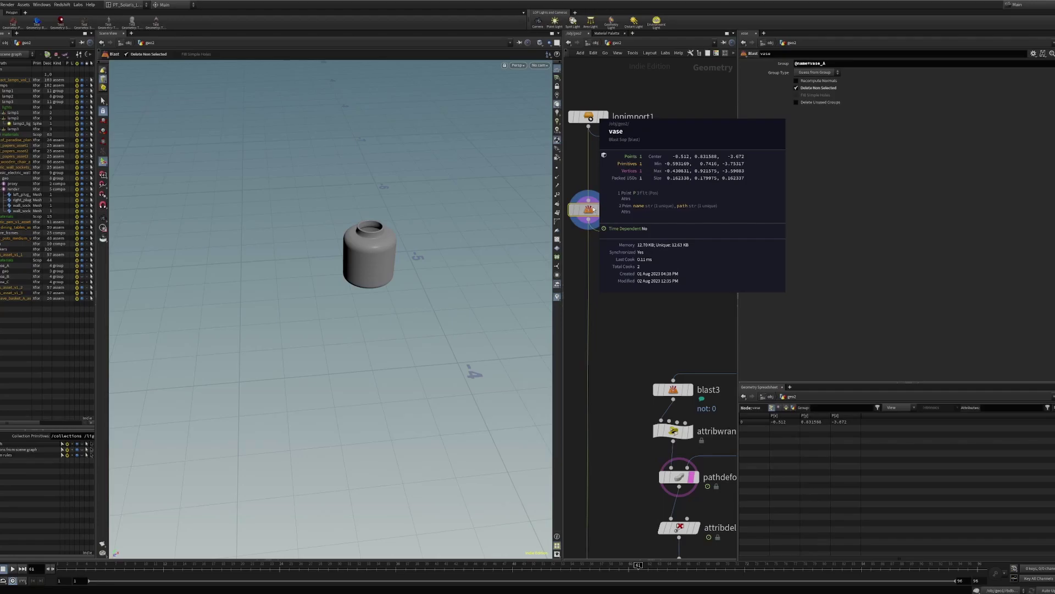
# Review the unpackusd1 branch of the network and compare it with the vase blast node
pyautogui.scroll(-7, 614, 234)
pyautogui.moveTo(709, 247); pyautogui.dragTo(620, 223, button='middle')
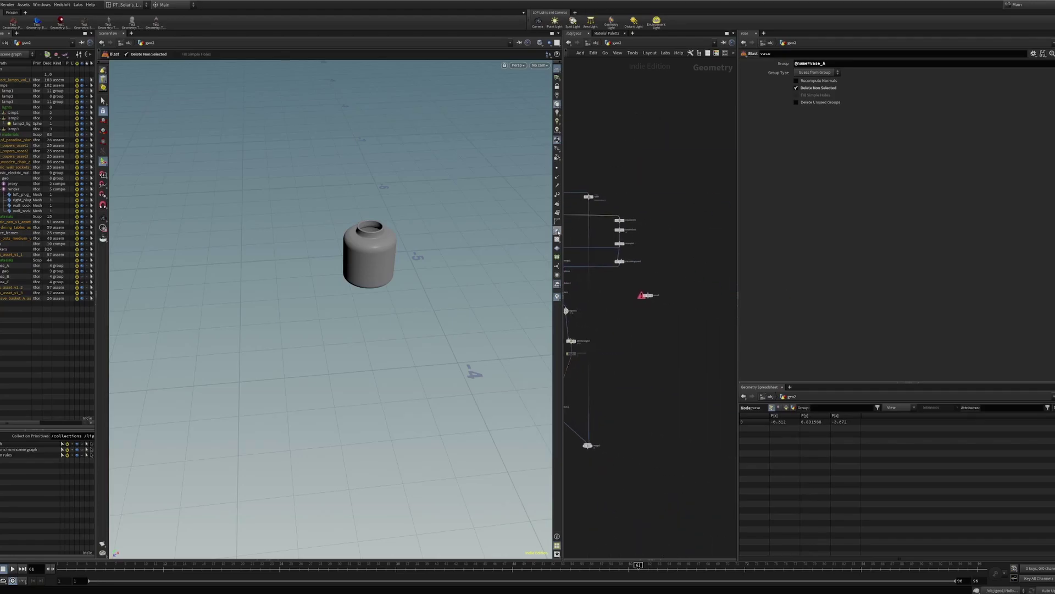
pyautogui.scroll(8, 621, 223)
pyautogui.moveTo(685, 153); pyautogui.dragTo(628, 222)
pyautogui.scroll(-7, 646, 226)
pyautogui.moveTo(610, 222); pyautogui.dragTo(698, 252, button='middle')
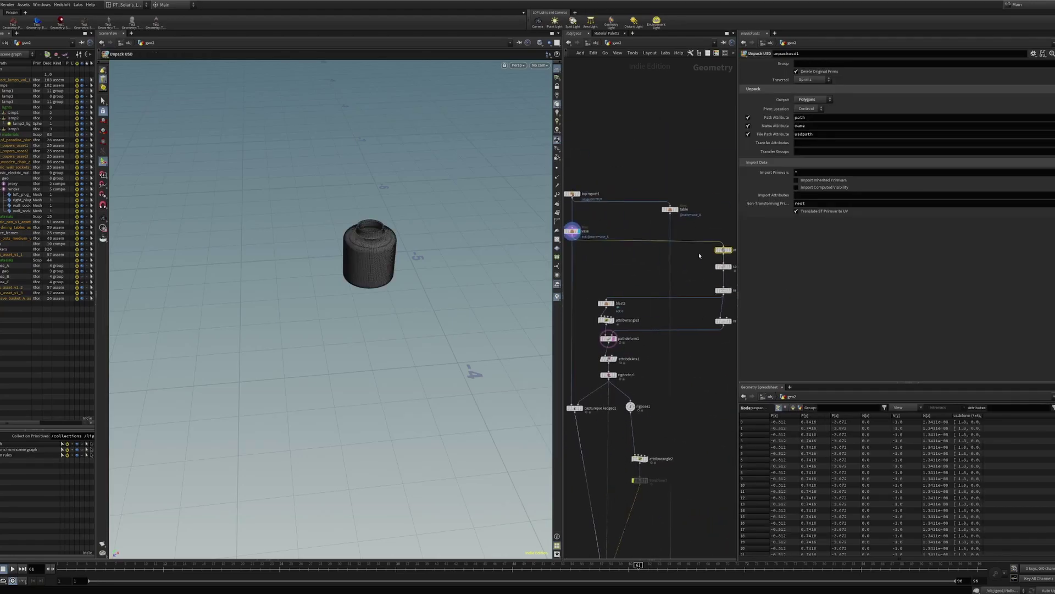
pyautogui.moveTo(593, 253); pyautogui.dragTo(651, 282, button='middle')
pyautogui.moveTo(635, 271); pyautogui.dragTo(637, 272)
pyautogui.scroll(-1, 657, 278)
pyautogui.scroll(5, 657, 278)
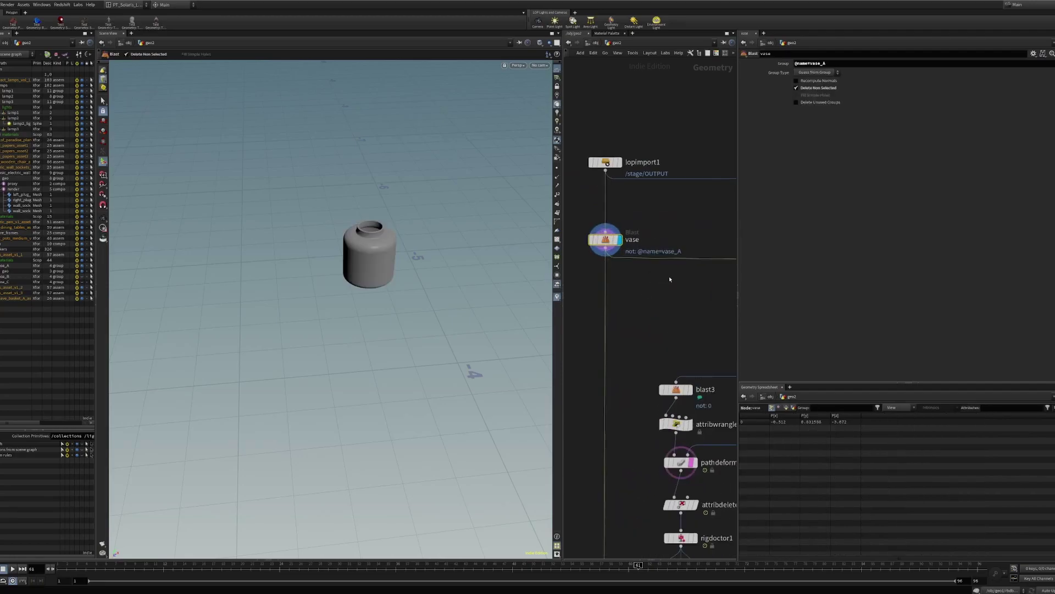
# Display the output of unpackusd1 and inspect the unpacked vase mesh from underneath
pyautogui.scroll(-6, 669, 278)
pyautogui.moveTo(714, 283); pyautogui.dragTo(691, 257, button='middle')
pyautogui.scroll(6, 630, 277)
pyautogui.scroll(1, 691, 258)
pyautogui.moveTo(681, 225); pyautogui.dragTo(632, 256)
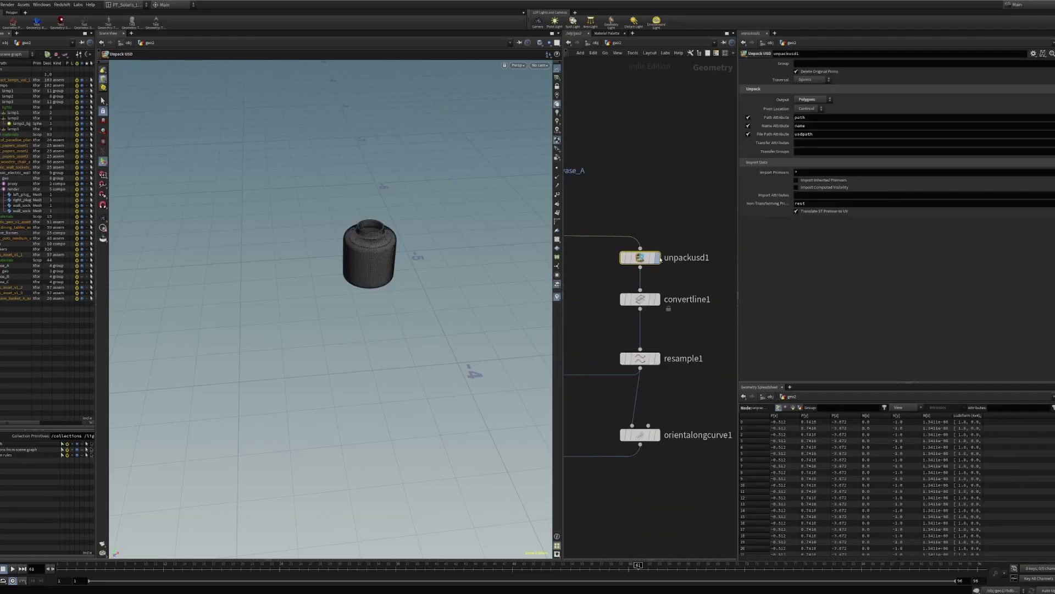
pyautogui.click(660, 237)
pyautogui.moveTo(682, 219); pyautogui.dragTo(666, 234)
pyautogui.keyDown('alt'); pyautogui.moveTo(367, 265); pyautogui.dragTo(506, 236, button='right'); pyautogui.keyUp('alt')
pyautogui.keyDown('alt'); pyautogui.moveTo(506, 236); pyautogui.dragTo(423, 226); pyautogui.keyUp('alt')
pyautogui.keyDown('alt'); pyautogui.moveTo(352, 341); pyautogui.dragTo(358, 270, button='middle'); pyautogui.keyUp('alt')
pyautogui.moveTo(358, 269); pyautogui.dragTo(327, 299)
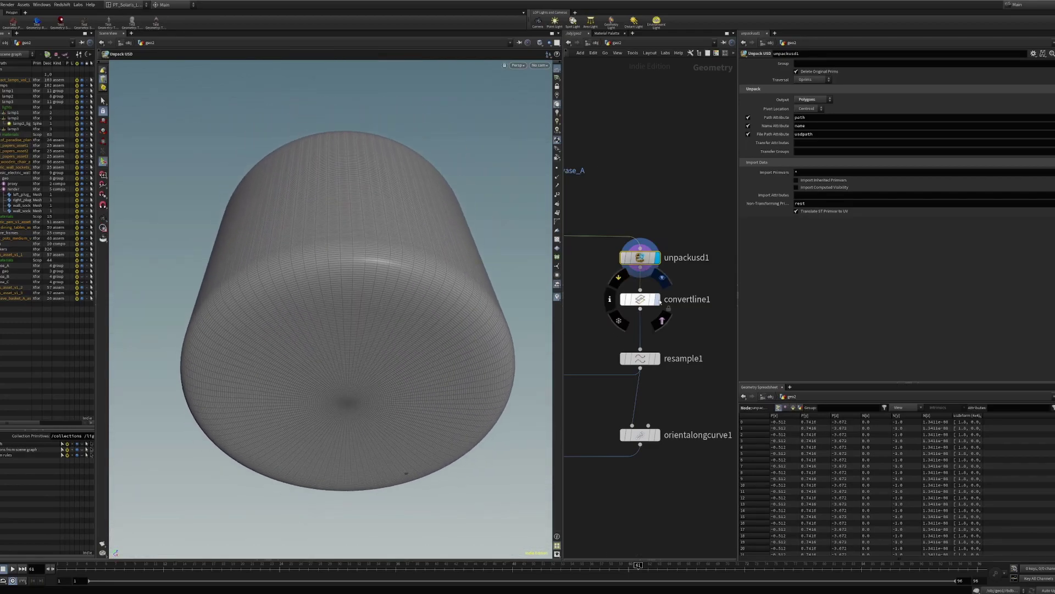
# Display convertline1 with unpackusd1 as a template and inspect the closed curve around the vase's base
pyautogui.click(641, 299)
pyautogui.click(657, 299)
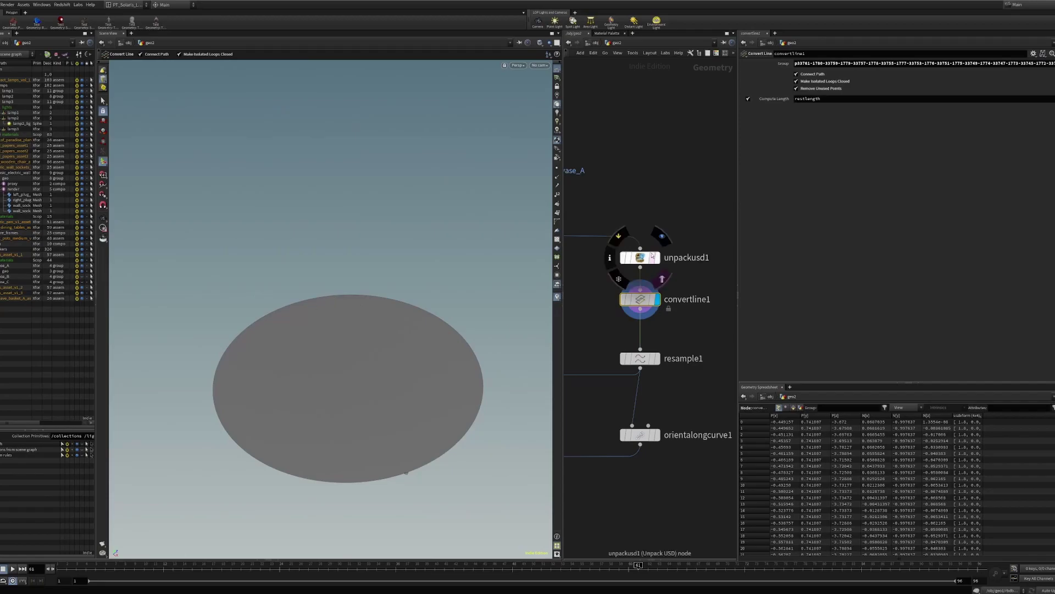
pyautogui.click(662, 279)
pyautogui.keyDown('alt'); pyautogui.moveTo(389, 321); pyautogui.dragTo(380, 349); pyautogui.keyUp('alt')
pyautogui.keyDown('alt'); pyautogui.moveTo(379, 348); pyautogui.dragTo(293, 376, button='right'); pyautogui.keyUp('alt')
pyautogui.keyDown('alt'); pyautogui.moveTo(293, 376); pyautogui.dragTo(308, 347); pyautogui.keyUp('alt')
pyautogui.keyDown('alt'); pyautogui.moveTo(308, 346); pyautogui.dragTo(387, 338, button='right'); pyautogui.keyUp('alt')
pyautogui.keyDown('alt'); pyautogui.moveTo(387, 338); pyautogui.dragTo(397, 299); pyautogui.keyUp('alt')
pyautogui.keyDown('alt'); pyautogui.moveTo(397, 299); pyautogui.dragTo(292, 289, button='middle'); pyautogui.keyUp('alt')
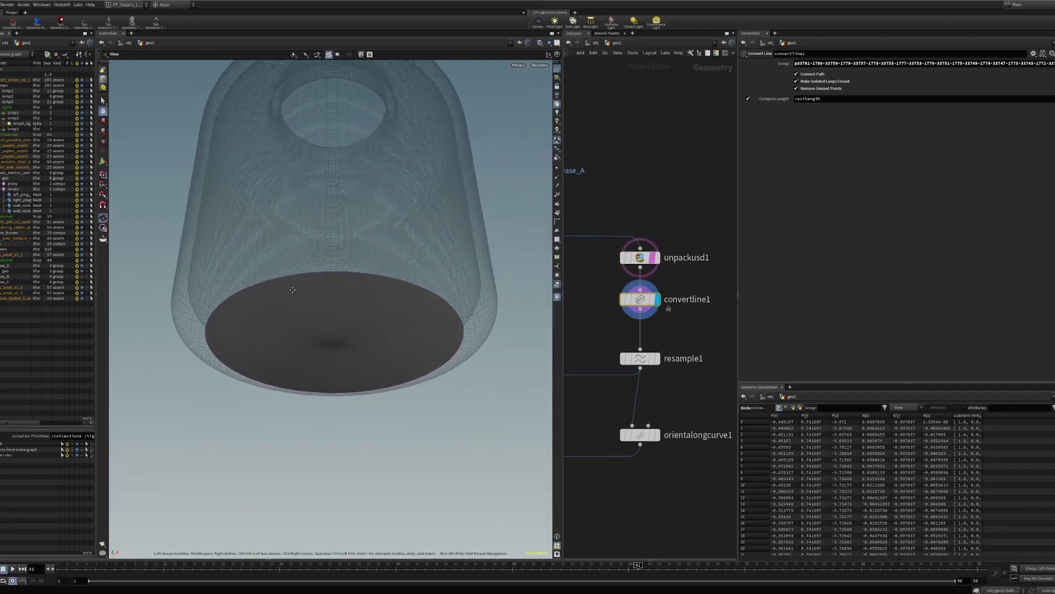
pyautogui.keyDown('alt'); pyautogui.moveTo(311, 311); pyautogui.dragTo(313, 282); pyautogui.keyUp('alt')
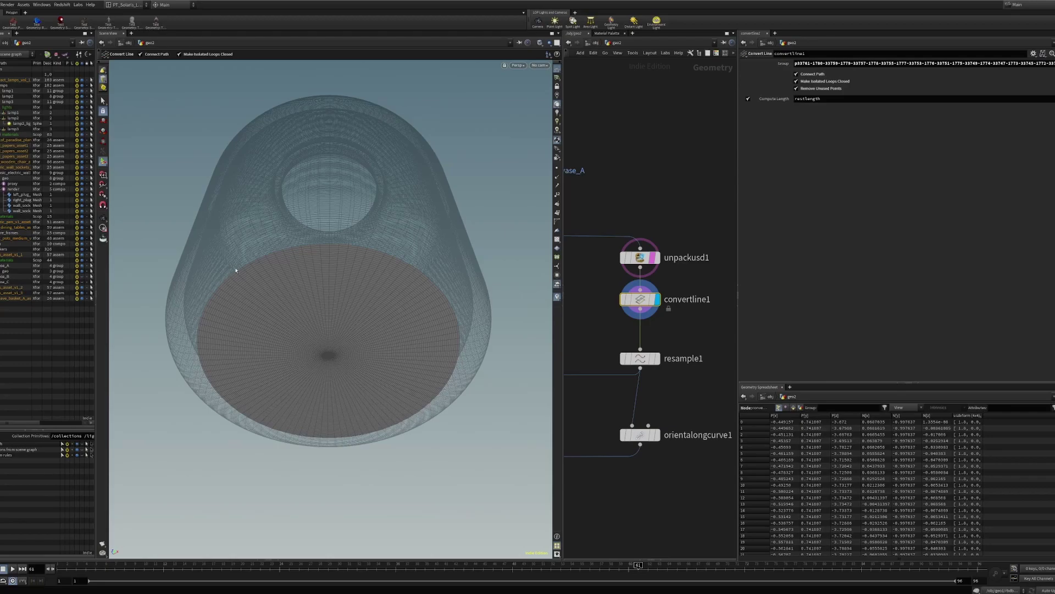
# Display orientalongcurve1 with its point normals and inspect their direction around the vase's base curve
pyautogui.scroll(-1, 567, 333)
pyautogui.click(641, 418)
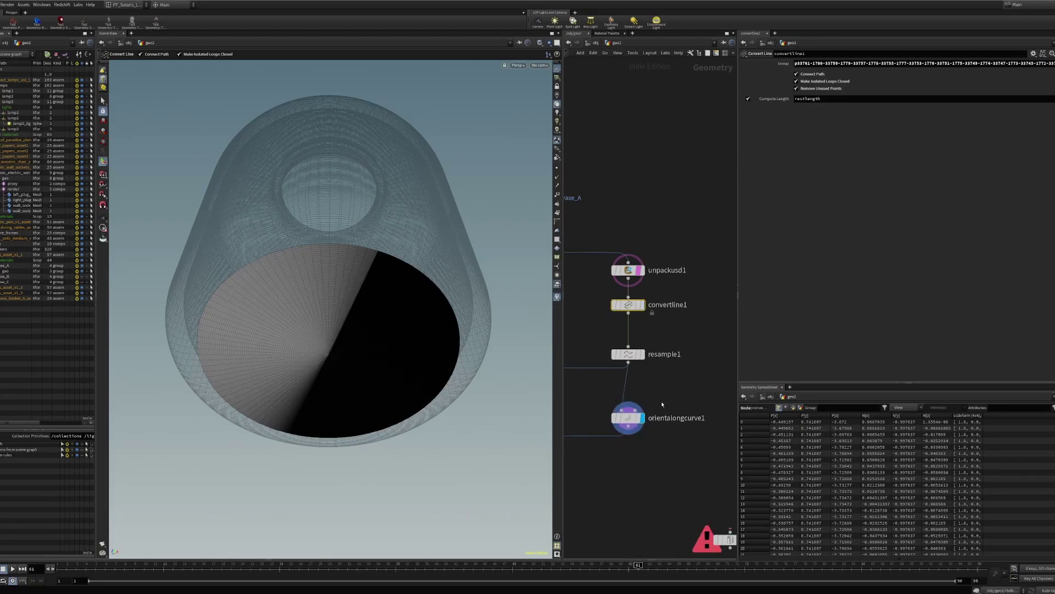
pyautogui.scroll(5, 372, 228)
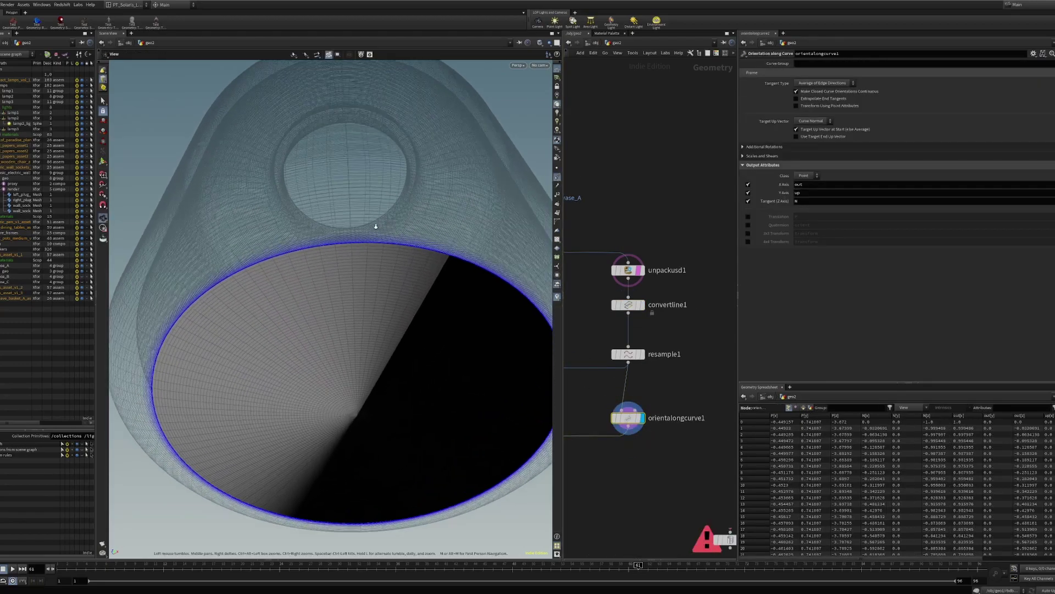
pyautogui.keyDown('alt'); pyautogui.moveTo(404, 247); pyautogui.dragTo(355, 278); pyautogui.keyUp('alt')
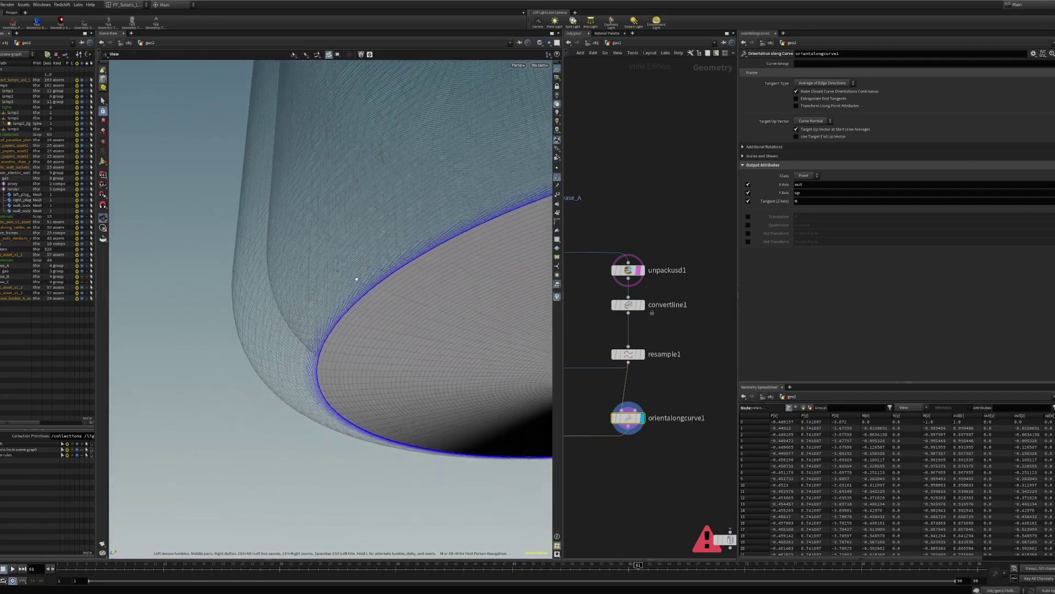
pyautogui.keyDown('alt'); pyautogui.moveTo(356, 278); pyautogui.dragTo(283, 318, button='right'); pyautogui.keyUp('alt')
pyautogui.keyDown('alt'); pyautogui.moveTo(282, 318); pyautogui.dragTo(324, 205); pyautogui.keyUp('alt')
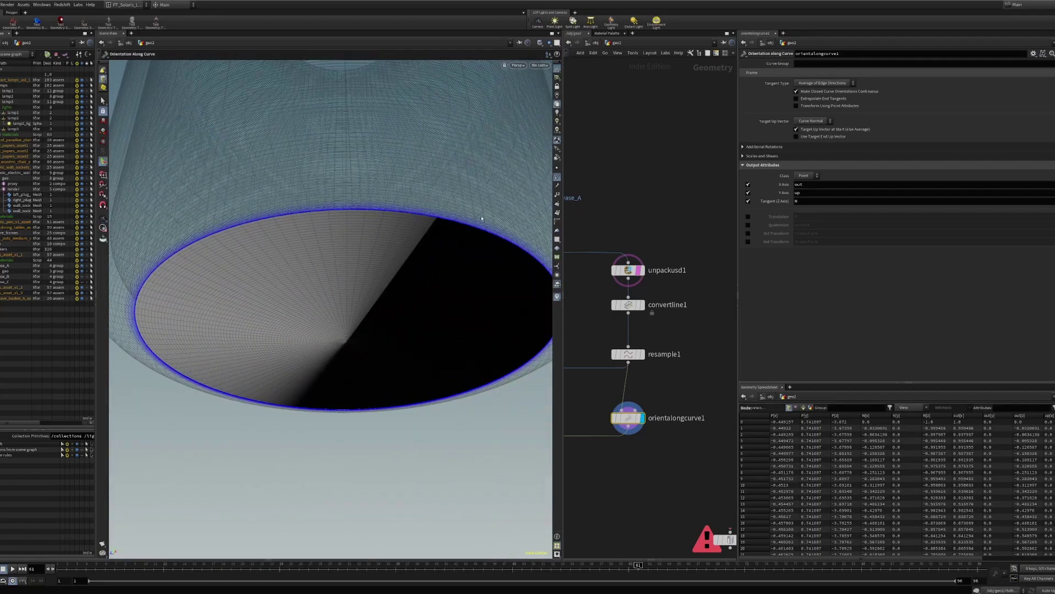
pyautogui.keyDown('alt'); pyautogui.moveTo(416, 257); pyautogui.dragTo(151, 220); pyautogui.keyUp('alt')
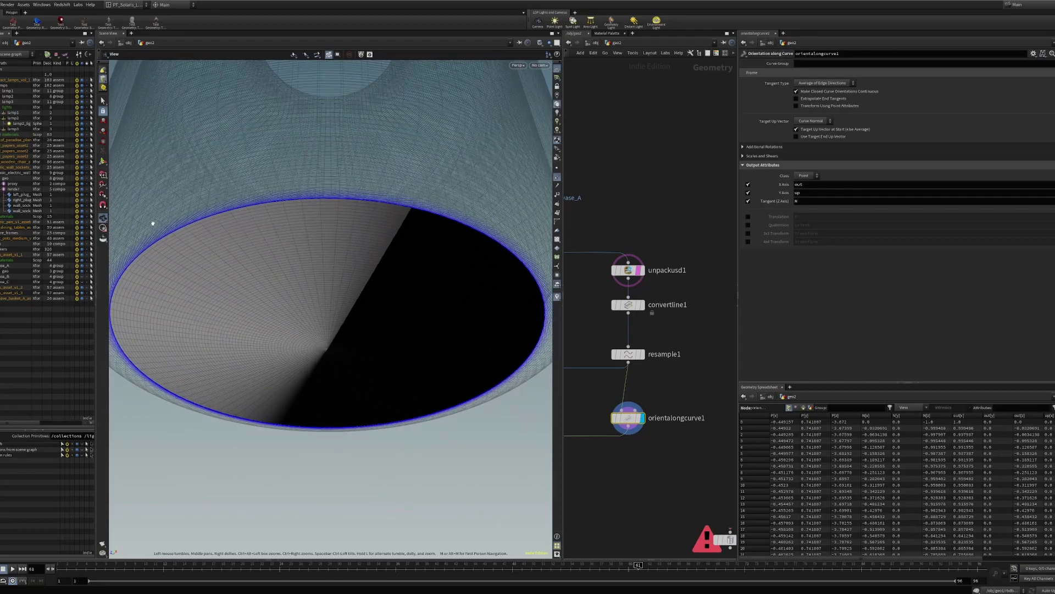
pyautogui.keyDown('alt'); pyautogui.moveTo(363, 194); pyautogui.dragTo(381, 282); pyautogui.keyUp('alt')
pyautogui.keyDown('alt'); pyautogui.moveTo(381, 282); pyautogui.dragTo(221, 323, button='right'); pyautogui.keyUp('alt')
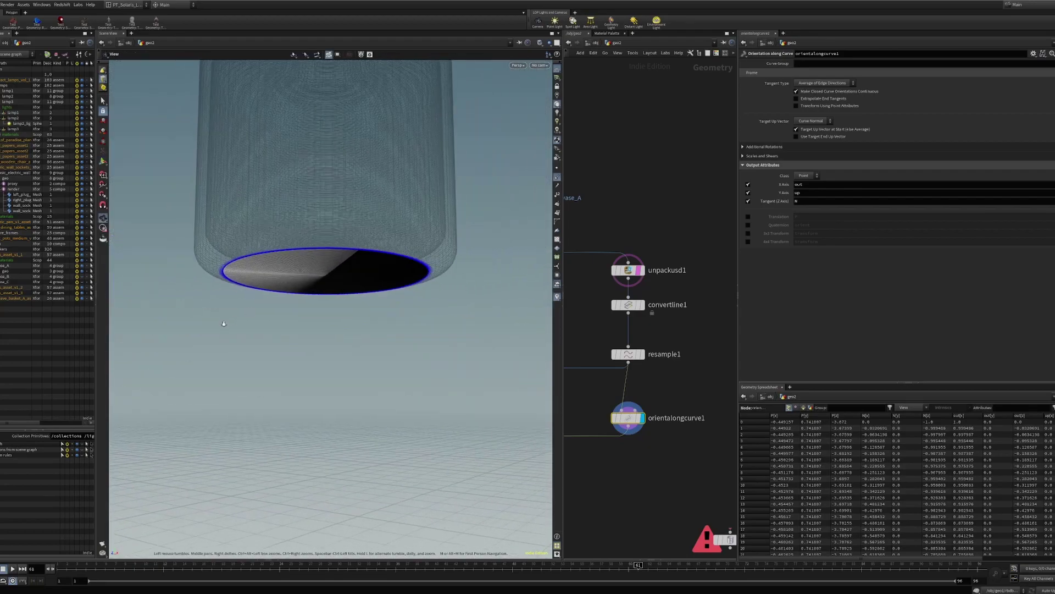
# Display unpackusd1 with point normals hidden and view the vase mesh from underneath
pyautogui.keyDown('alt'); pyautogui.moveTo(245, 269); pyautogui.dragTo(276, 323, button='middle'); pyautogui.keyUp('alt')
pyautogui.keyDown('alt'); pyautogui.moveTo(275, 322); pyautogui.dragTo(318, 311); pyautogui.keyUp('alt')
pyautogui.press('Return')
pyautogui.press('Escape')
pyautogui.scroll(-3, 607, 321)
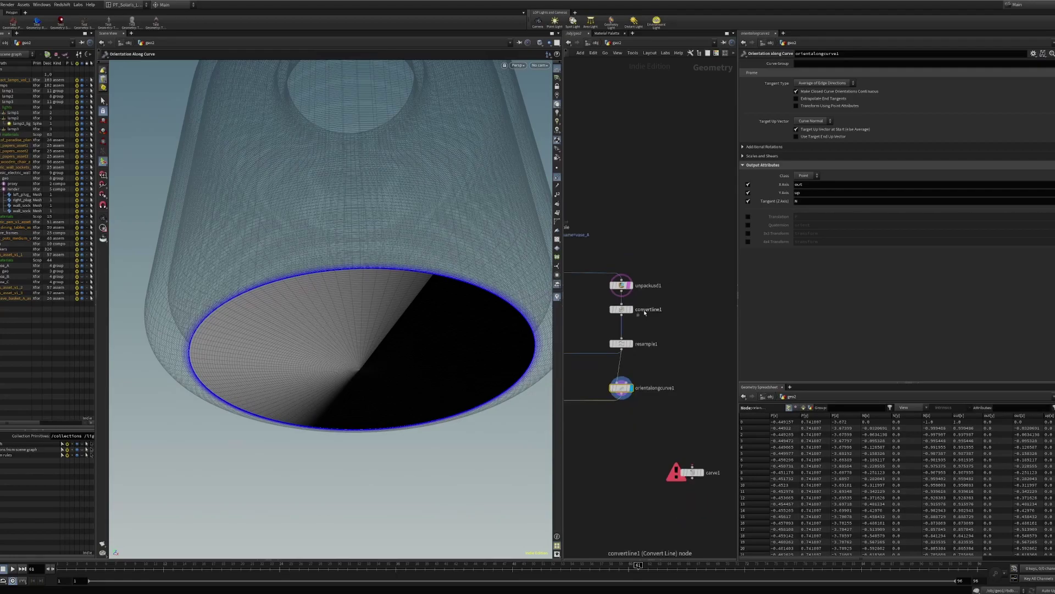
pyautogui.moveTo(652, 297); pyautogui.dragTo(689, 323, button='middle')
pyautogui.scroll(3, 682, 319)
pyautogui.click(663, 310)
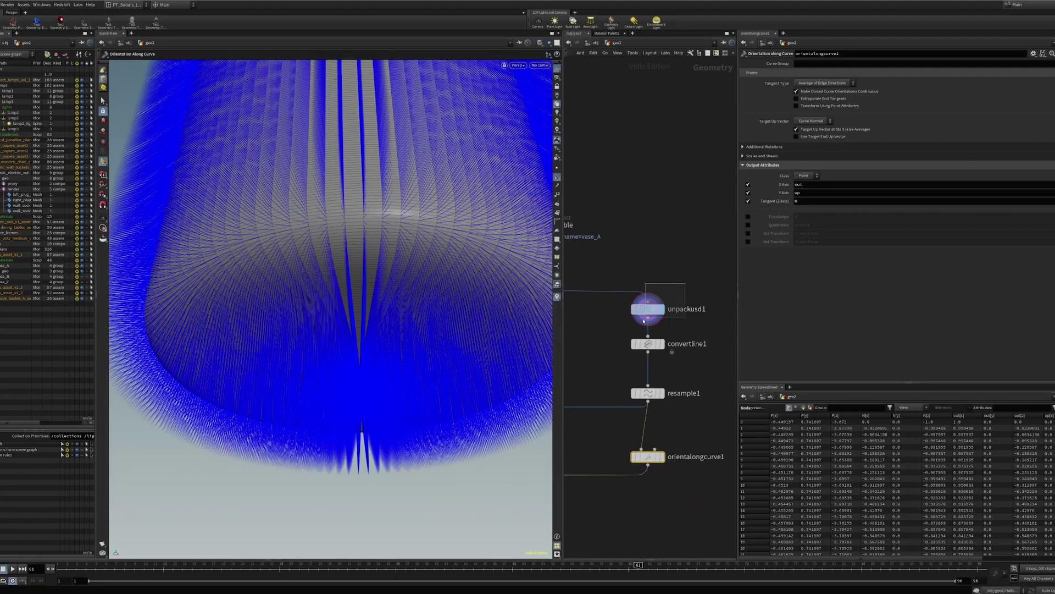
pyautogui.click(648, 309)
pyautogui.click(558, 177)
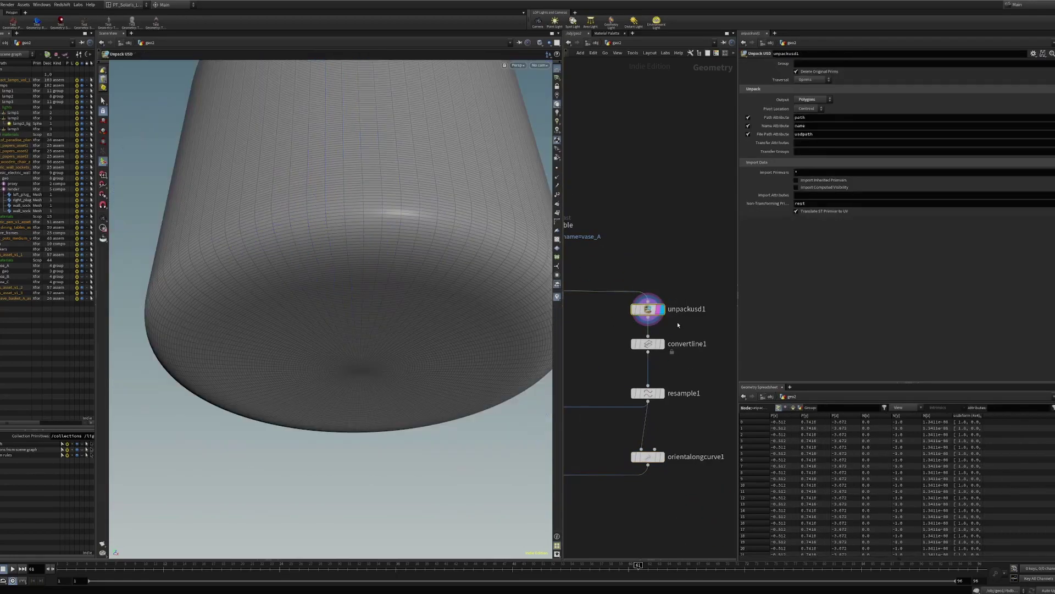
# Display convertline1 and toggle Make Isolated Loops Closed off and back on to compare the open and closed base curve
pyautogui.click(648, 343)
pyautogui.click(661, 344)
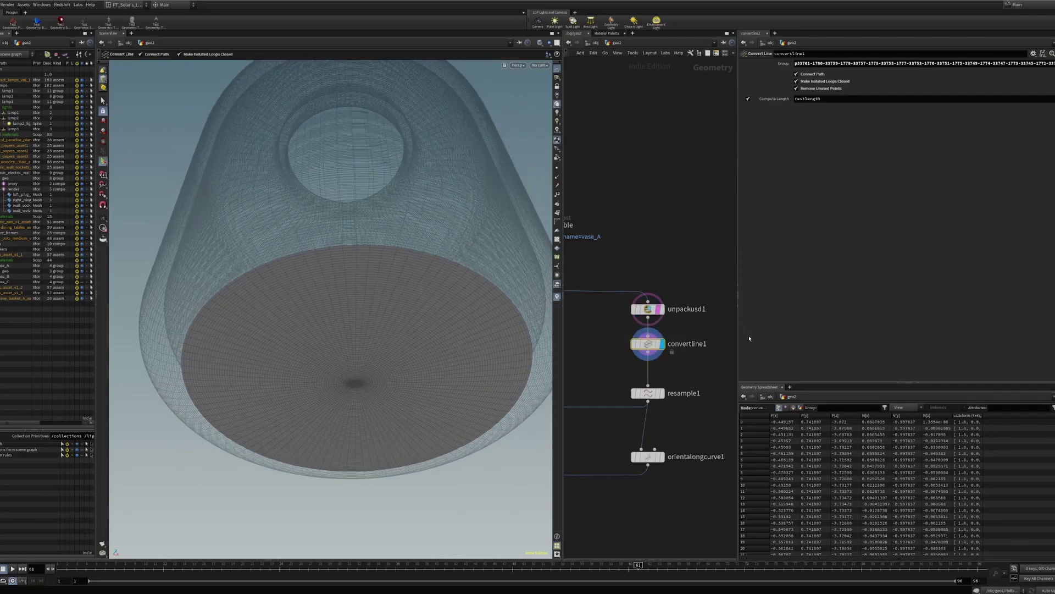
pyautogui.click(796, 81)
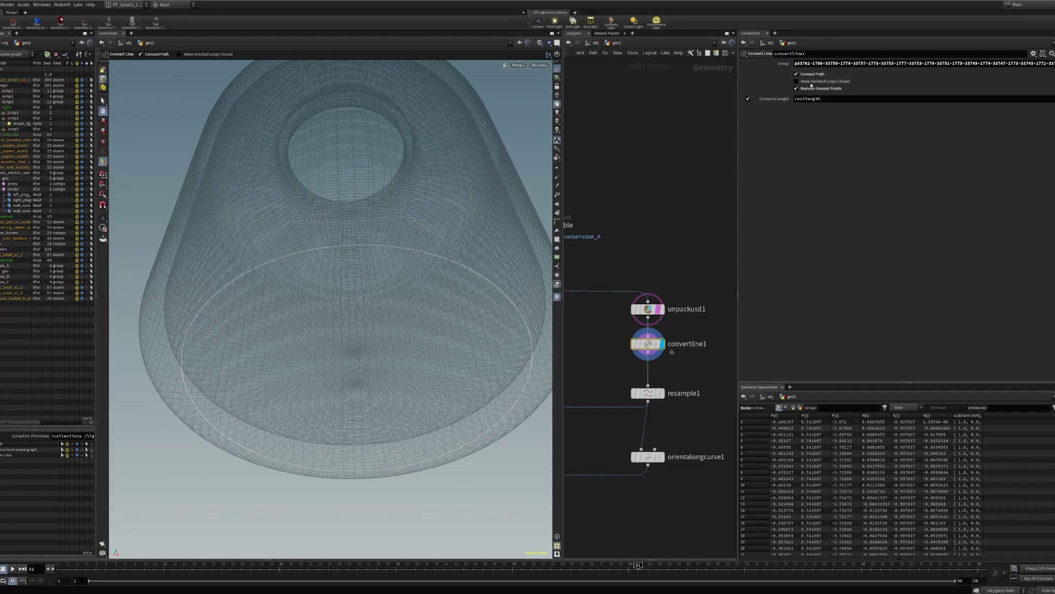
pyautogui.click(811, 83)
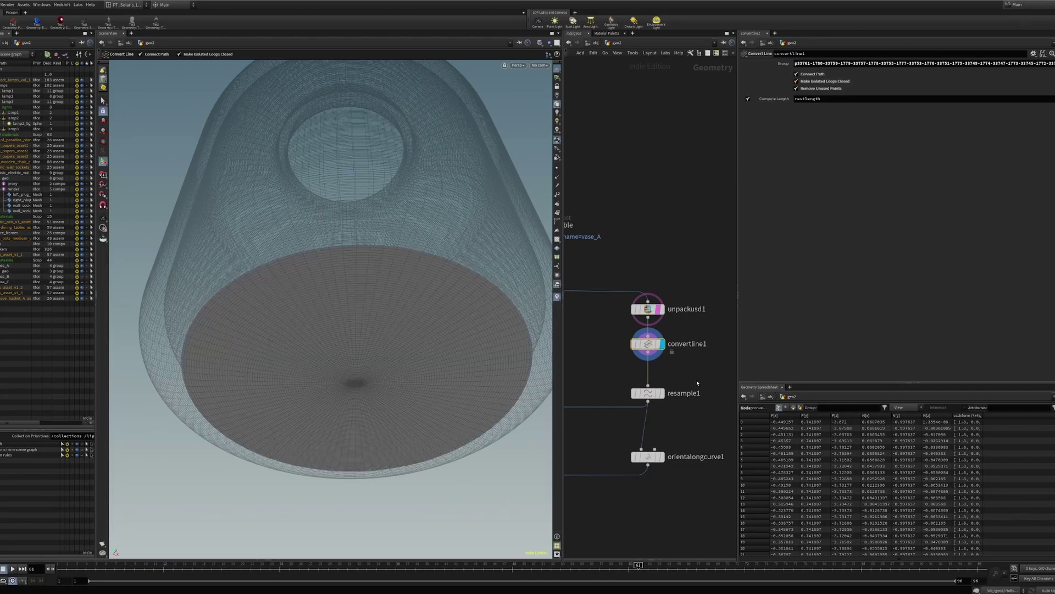
# Display resample1 with its points shown and inspect the point distribution around the vase's base curve
pyautogui.moveTo(689, 376); pyautogui.dragTo(672, 322, button='middle')
pyautogui.click(632, 340)
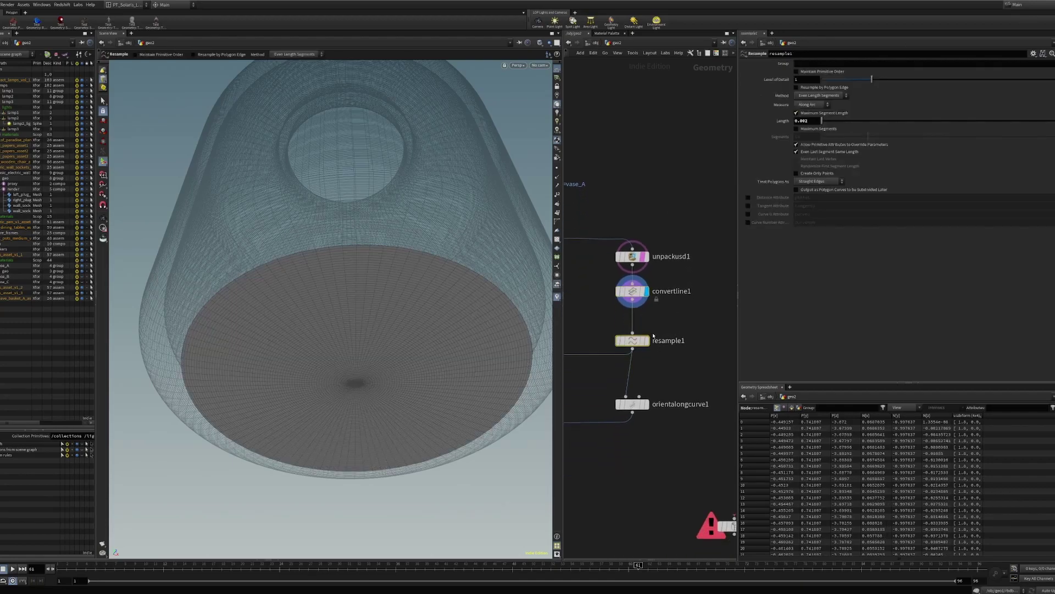
pyautogui.click(646, 341)
pyautogui.moveTo(351, 336)
pyautogui.keyDown('alt'); pyautogui.mouseDown()
pyautogui.moveTo(363, 353)
pyautogui.moveTo(346, 341)
pyautogui.mouseUp(); pyautogui.keyUp('alt')
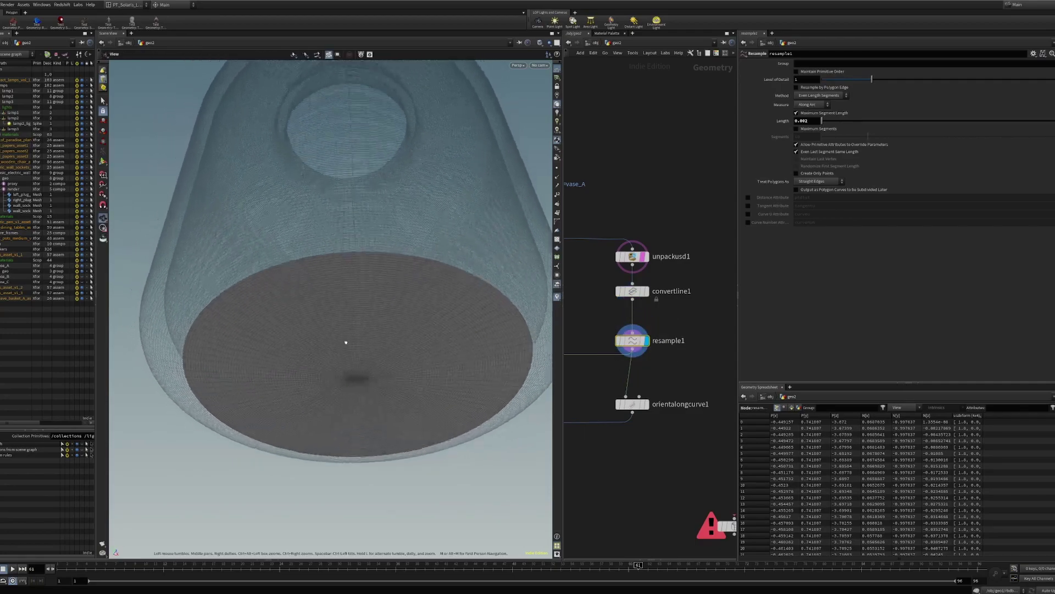
pyautogui.click(557, 170)
pyautogui.keyDown('alt'); pyautogui.moveTo(185, 292); pyautogui.dragTo(258, 291); pyautogui.keyUp('alt')
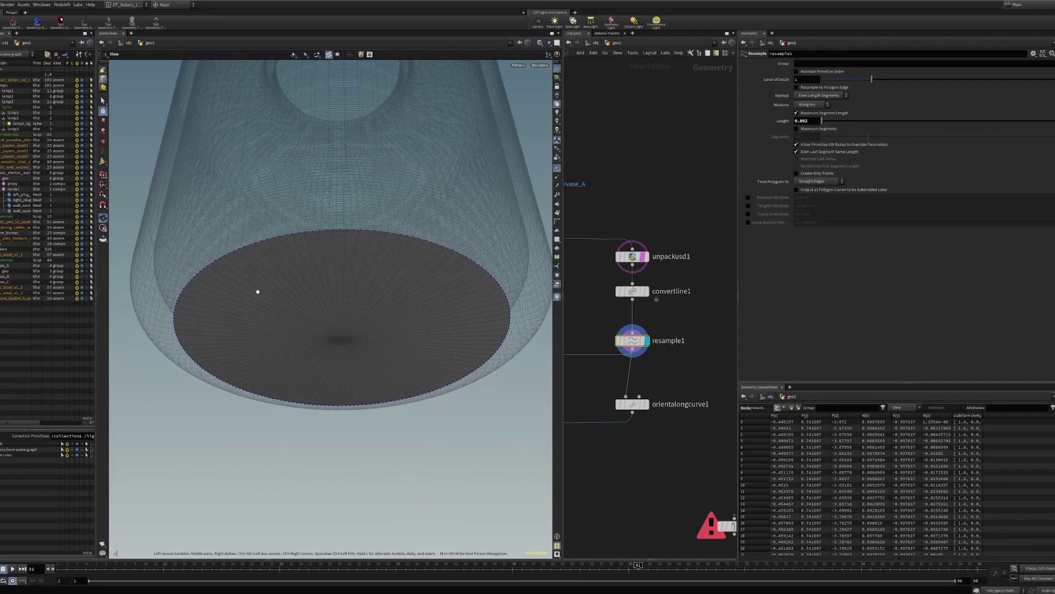
pyautogui.press('Return')
pyautogui.scroll(-1, 659, 364)
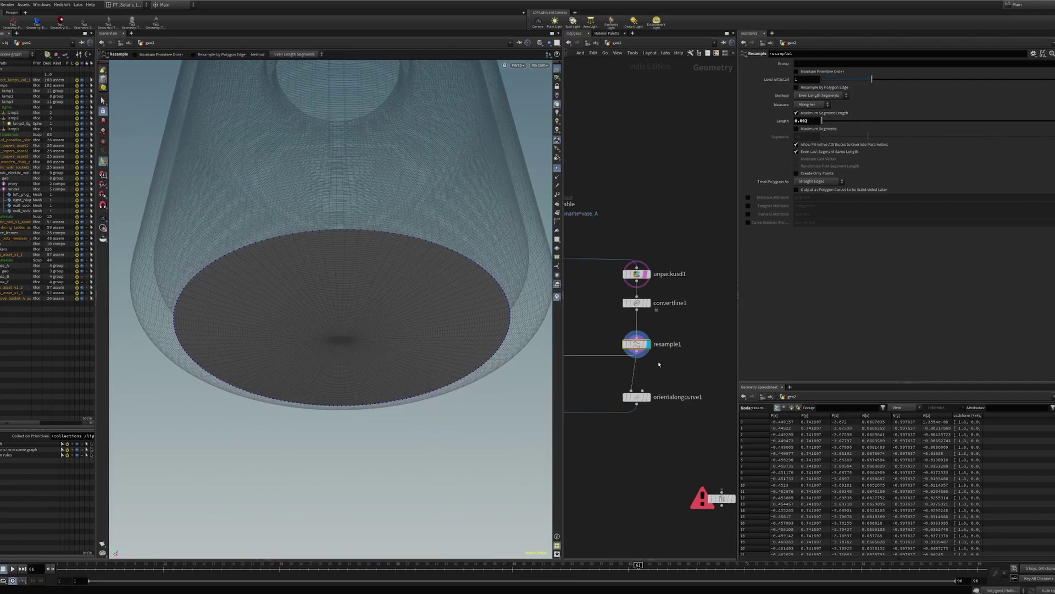
# Display orientalongcurve1 with point normals turned on and examine them up close and from a distance along the base curve
pyautogui.scroll(3, 658, 365)
pyautogui.click(651, 316)
pyautogui.click(675, 319)
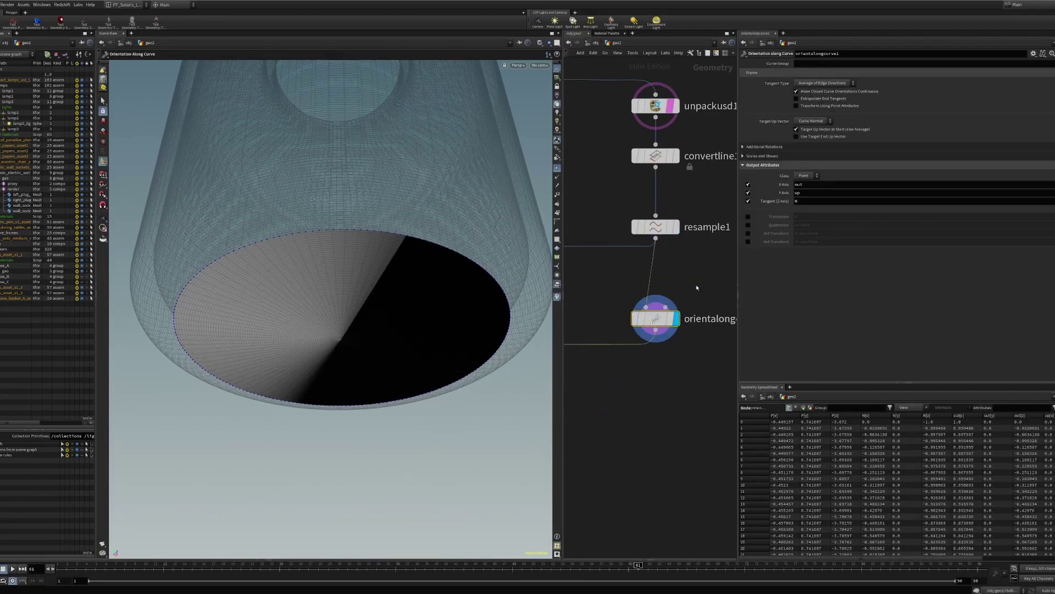
pyautogui.scroll(-2, 649, 350)
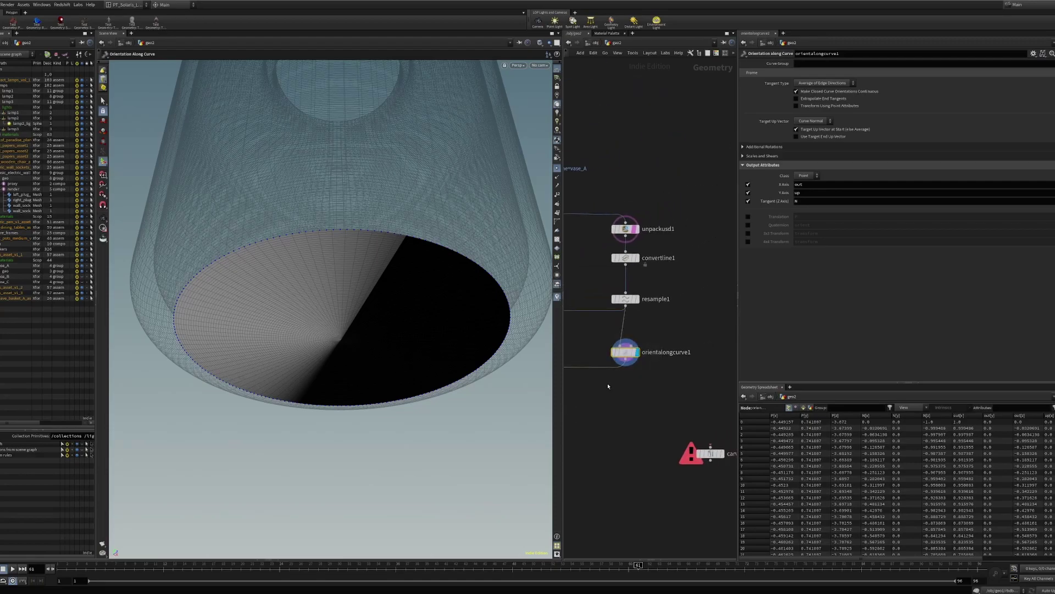
pyautogui.click(557, 176)
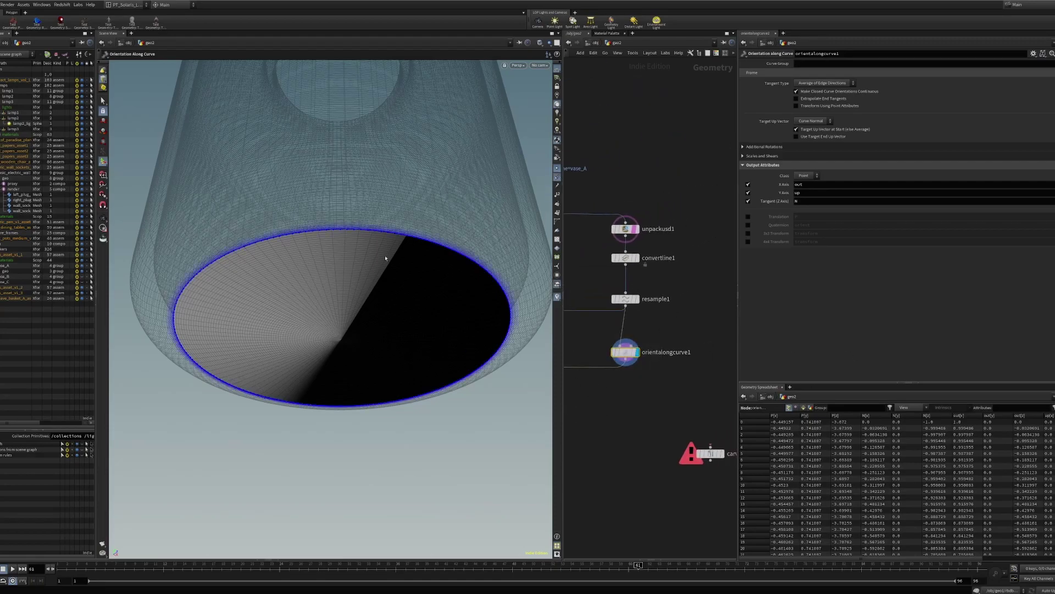
pyautogui.scroll(6, 438, 172)
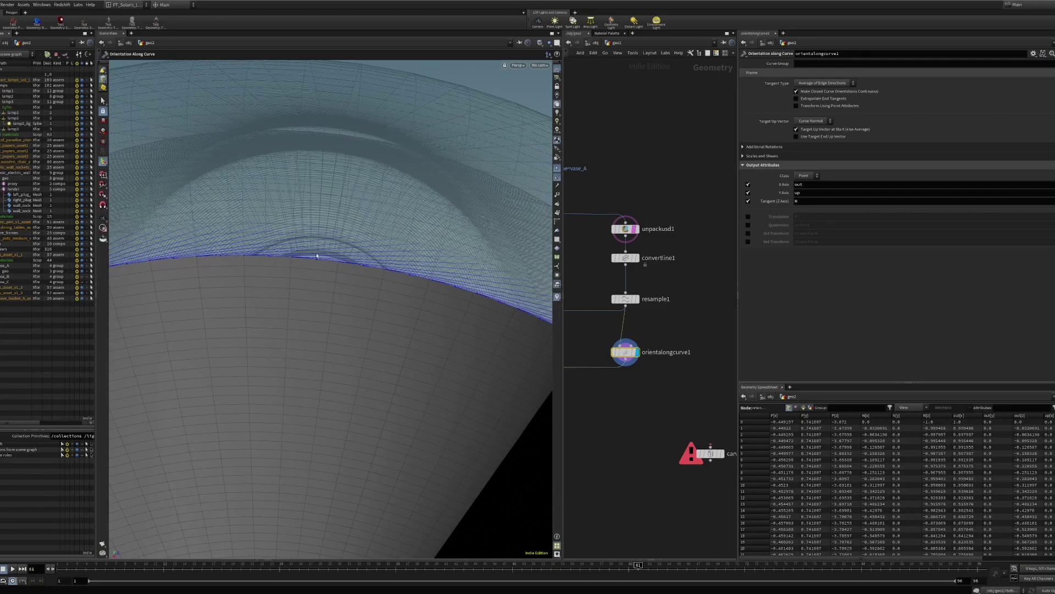
pyautogui.moveTo(412, 266); pyautogui.dragTo(258, 313, button='right')
pyautogui.moveTo(258, 313); pyautogui.dragTo(285, 348)
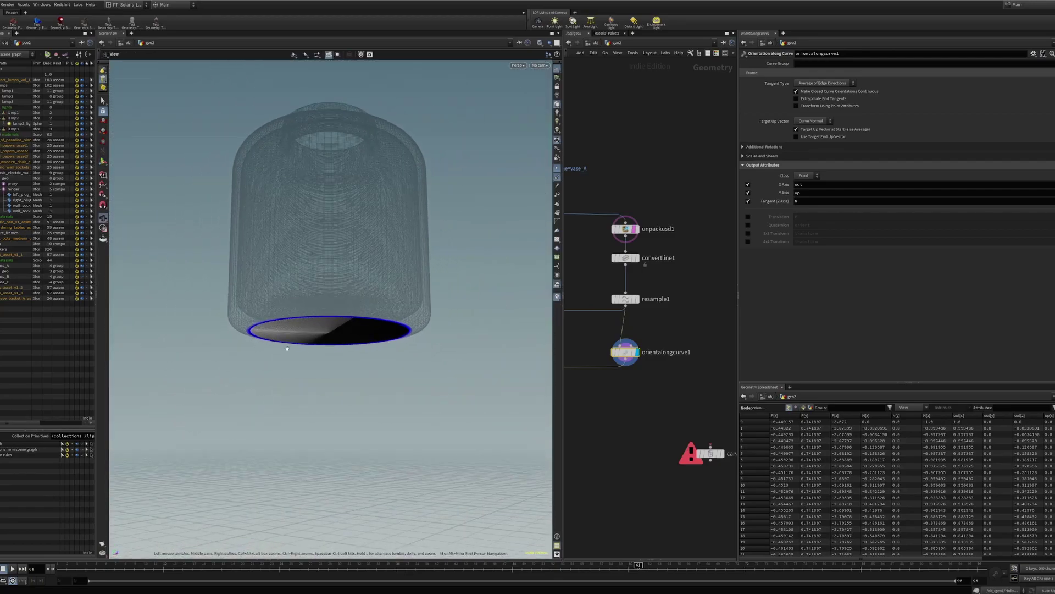
# Review the network around the curve branch and select resample1 to trace where its output goes
pyautogui.scroll(-3, 678, 337)
pyautogui.moveTo(649, 382); pyautogui.dragTo(682, 383, button='middle')
pyautogui.scroll(4, 653, 384)
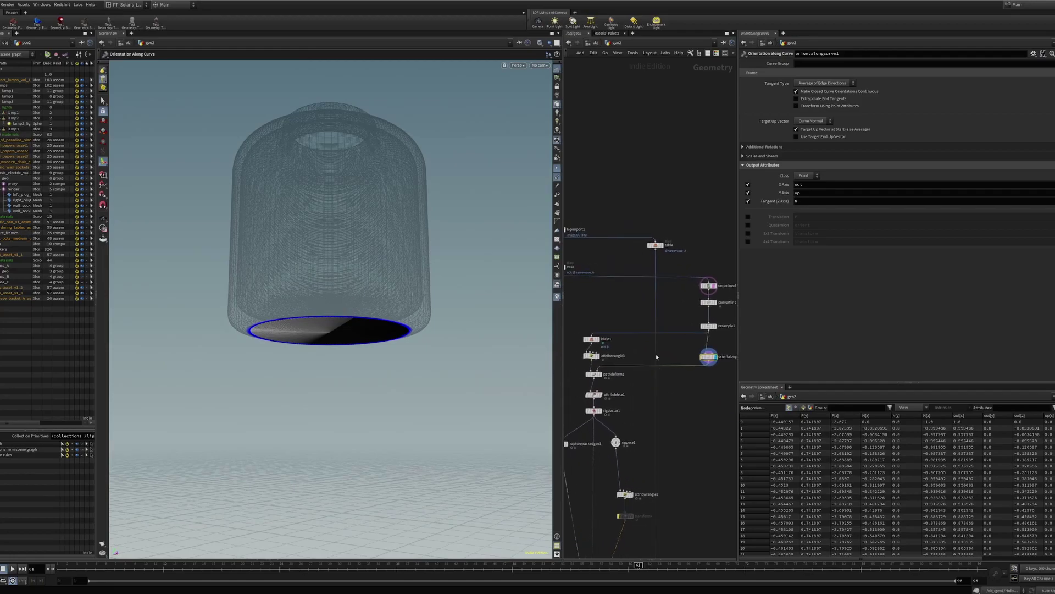
pyautogui.click(652, 321)
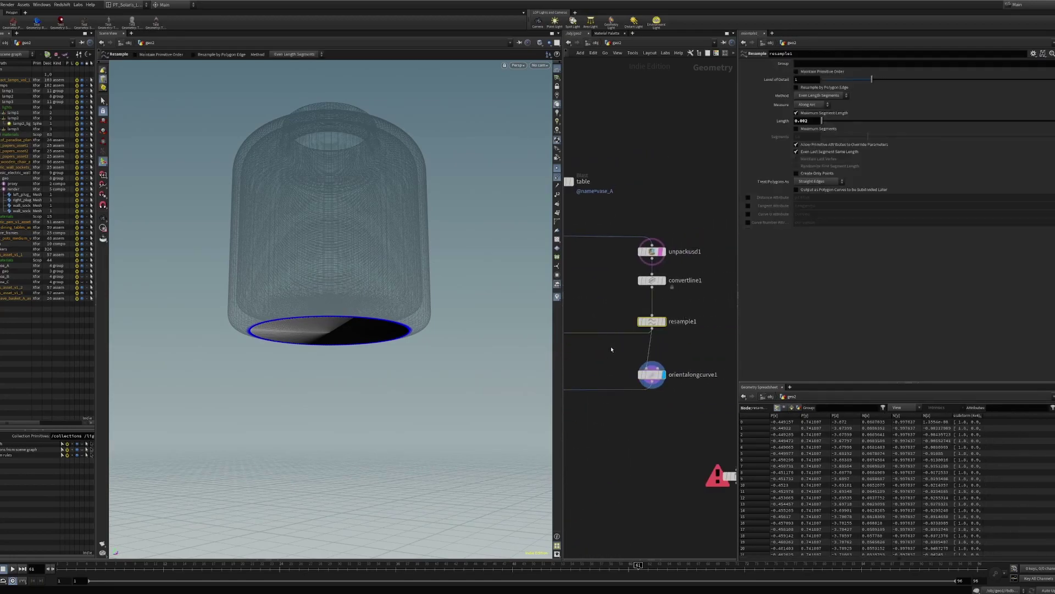
pyautogui.click(662, 321)
pyautogui.moveTo(686, 301); pyautogui.dragTo(650, 327)
# Display blast3 and inspect the point it keeps at the vase's base along with its normal
pyautogui.moveTo(617, 362); pyautogui.dragTo(686, 357, button='middle')
pyautogui.moveTo(583, 371); pyautogui.dragTo(706, 353, button='middle')
pyautogui.moveTo(622, 304); pyautogui.dragTo(665, 329)
pyautogui.click(662, 324)
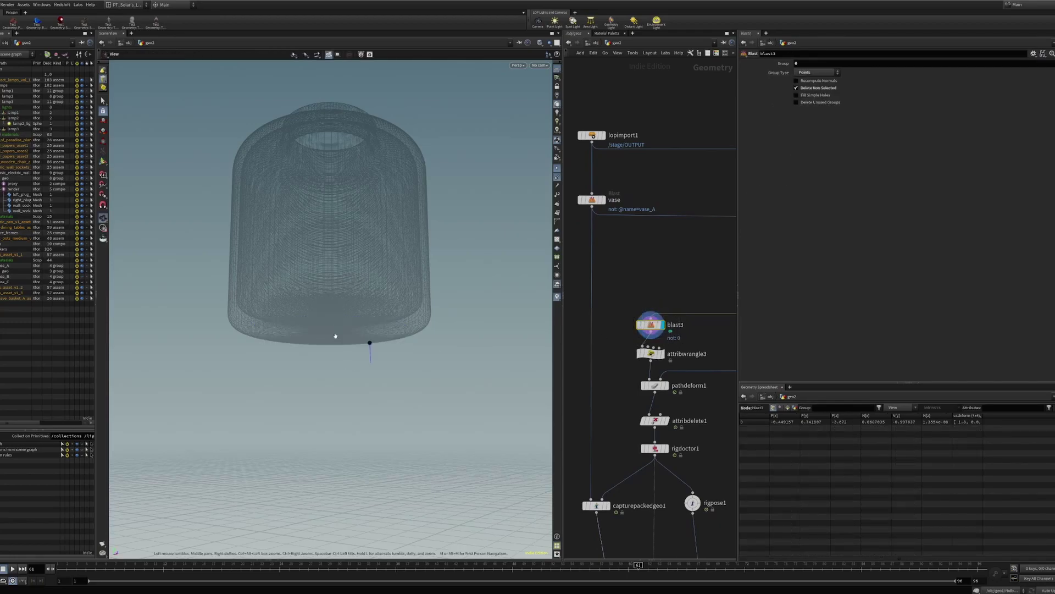
pyautogui.keyDown('alt'); pyautogui.moveTo(335, 335); pyautogui.dragTo(440, 285, button='right'); pyautogui.keyUp('alt')
pyautogui.keyDown('alt'); pyautogui.moveTo(440, 286); pyautogui.dragTo(411, 301, button='middle'); pyautogui.keyUp('alt')
pyautogui.scroll(-3, 667, 304)
pyautogui.moveTo(660, 314); pyautogui.dragTo(618, 304, button='middle')
pyautogui.scroll(4, 618, 303)
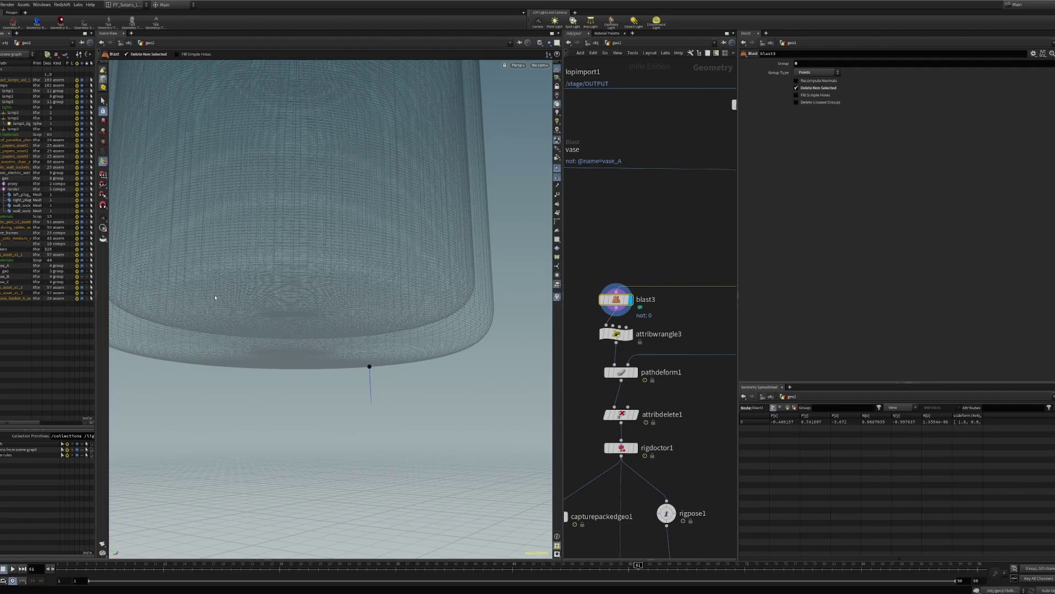
# Template resample1 instead of unpackusd1 and display blast3 to compare its point with the base curve
pyautogui.scroll(-5, 663, 316)
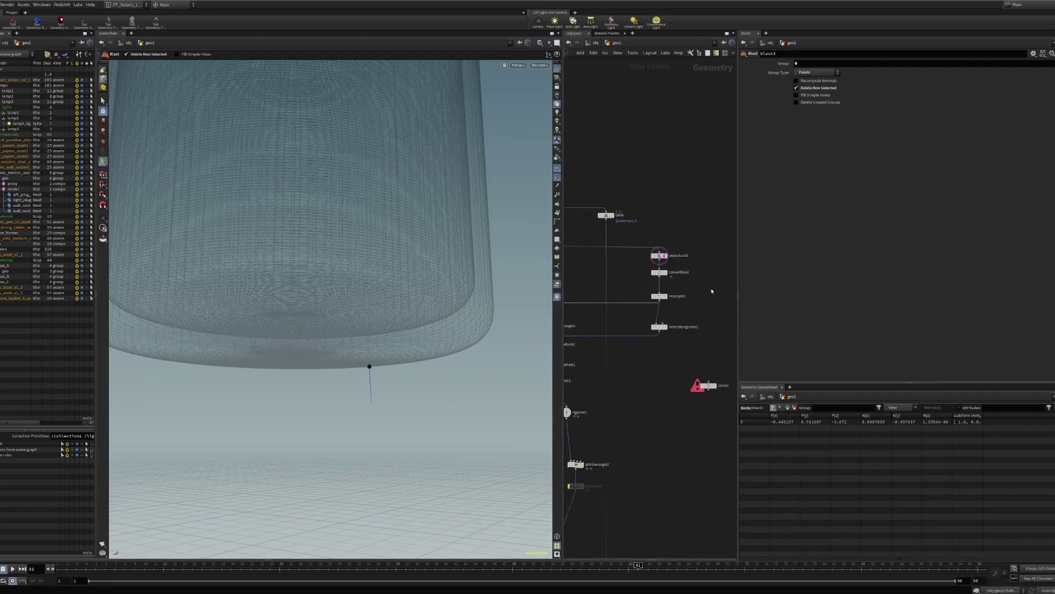
pyautogui.click(667, 296)
pyautogui.click(659, 296)
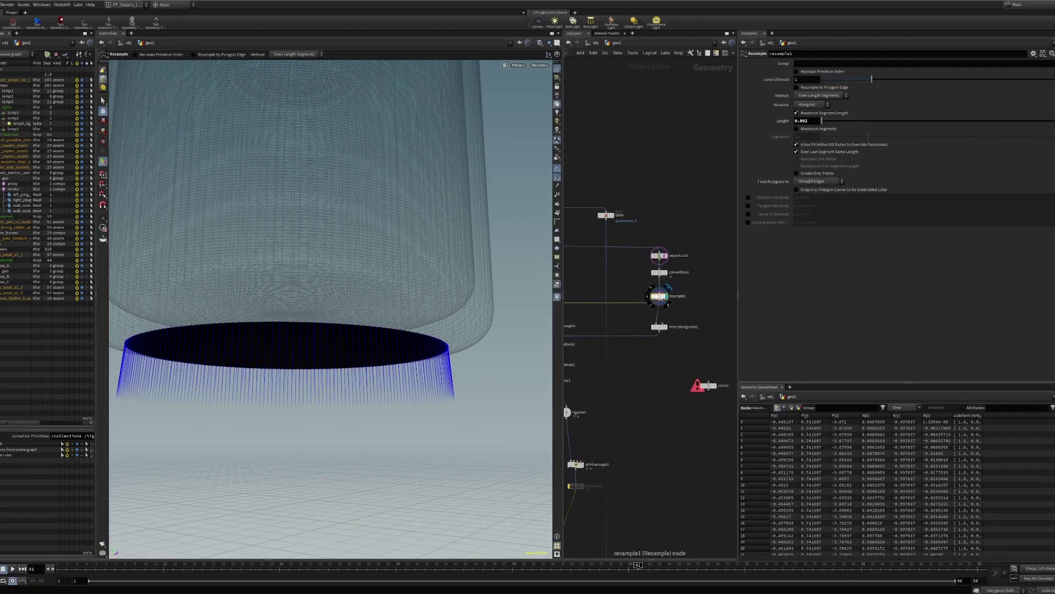
pyautogui.click(664, 255)
pyautogui.moveTo(566, 317); pyautogui.dragTo(642, 308, button='middle')
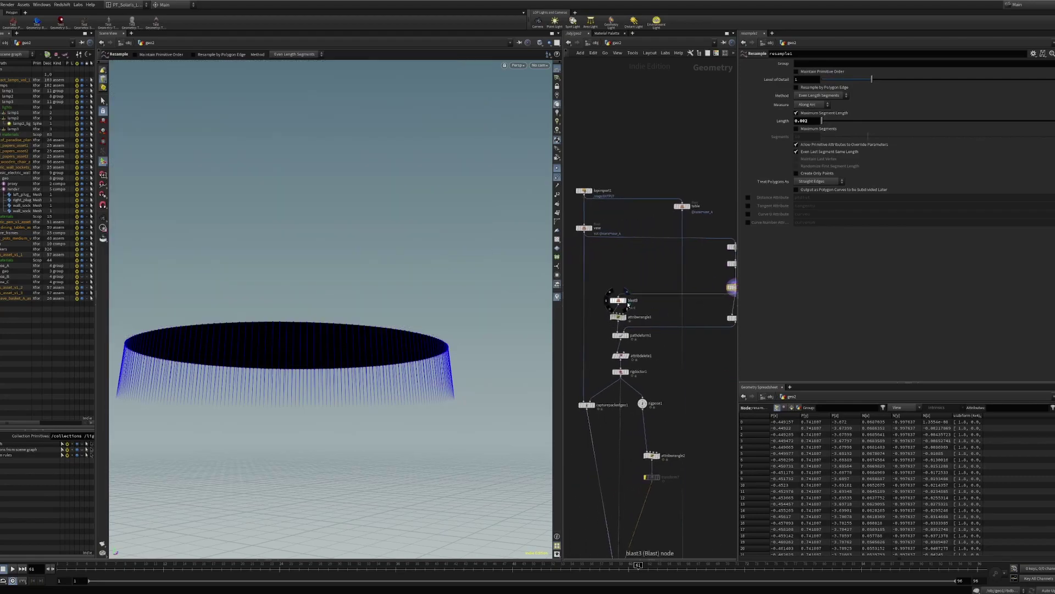
pyautogui.click(629, 301)
pyautogui.click(618, 300)
pyautogui.scroll(-2, 647, 286)
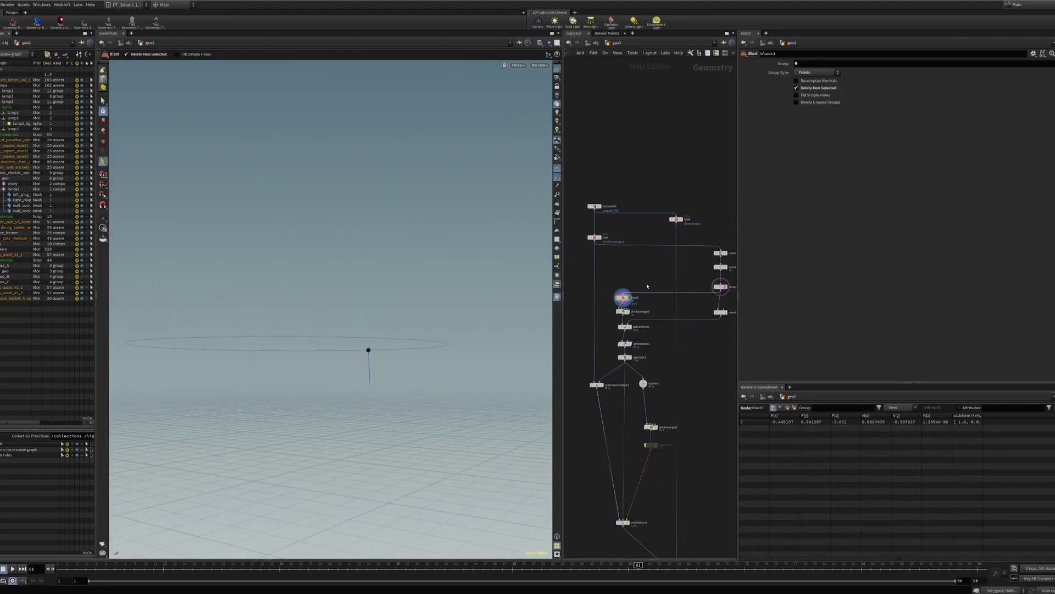
pyautogui.scroll(4, 647, 287)
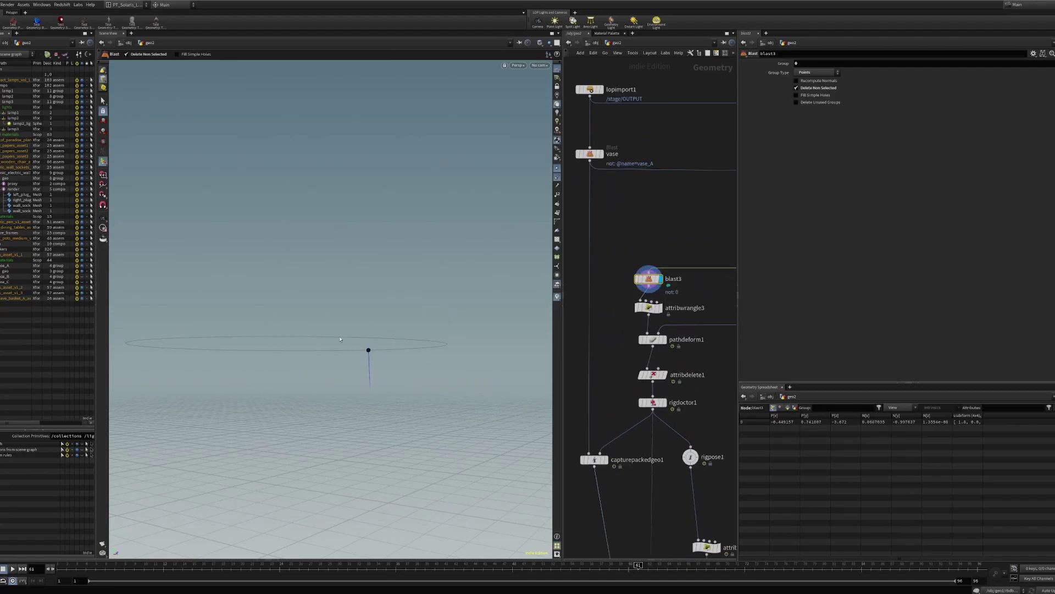
# Display attribwrangle3 and check its VEX expression against the point's normal in the viewport
pyautogui.click(648, 307)
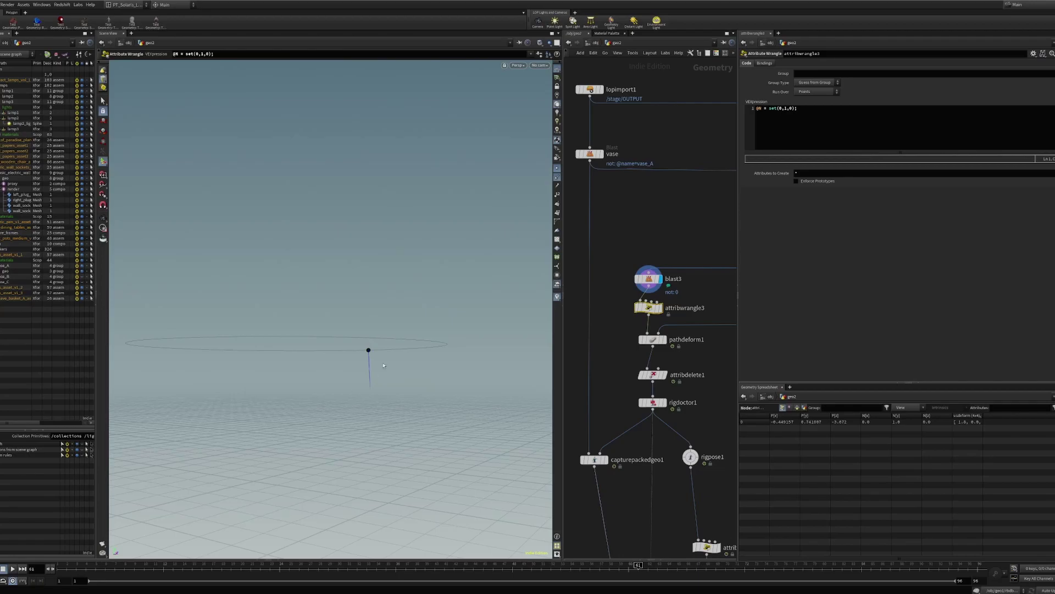
pyautogui.moveTo(384, 366)
pyautogui.keyDown('alt'); pyautogui.mouseDown()
pyautogui.moveTo(418, 380)
pyautogui.moveTo(388, 379)
pyautogui.mouseUp(); pyautogui.keyUp('alt')
pyautogui.doubleClick(666, 312)
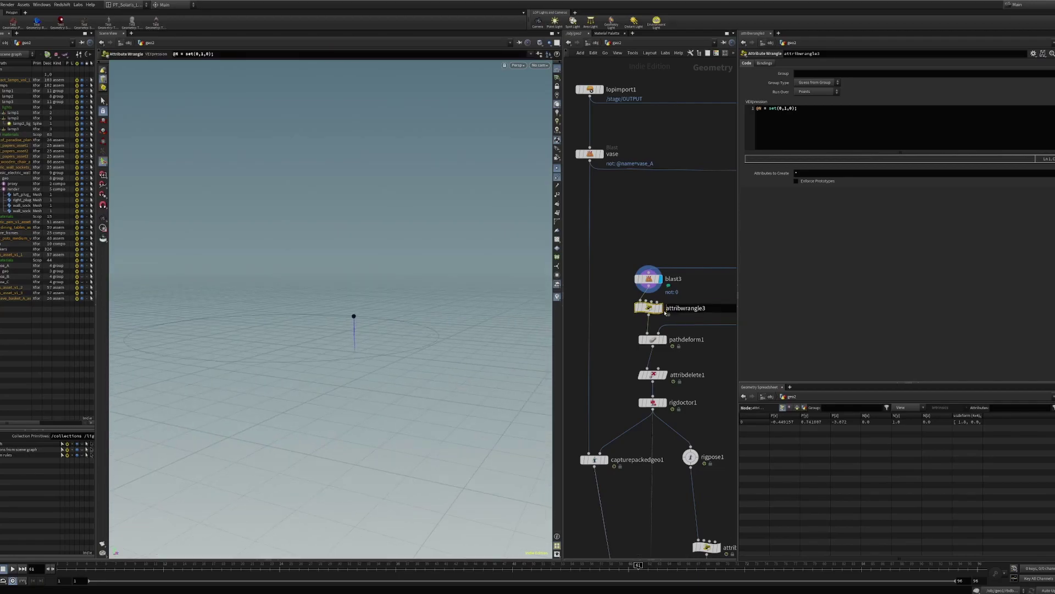
pyautogui.click(659, 308)
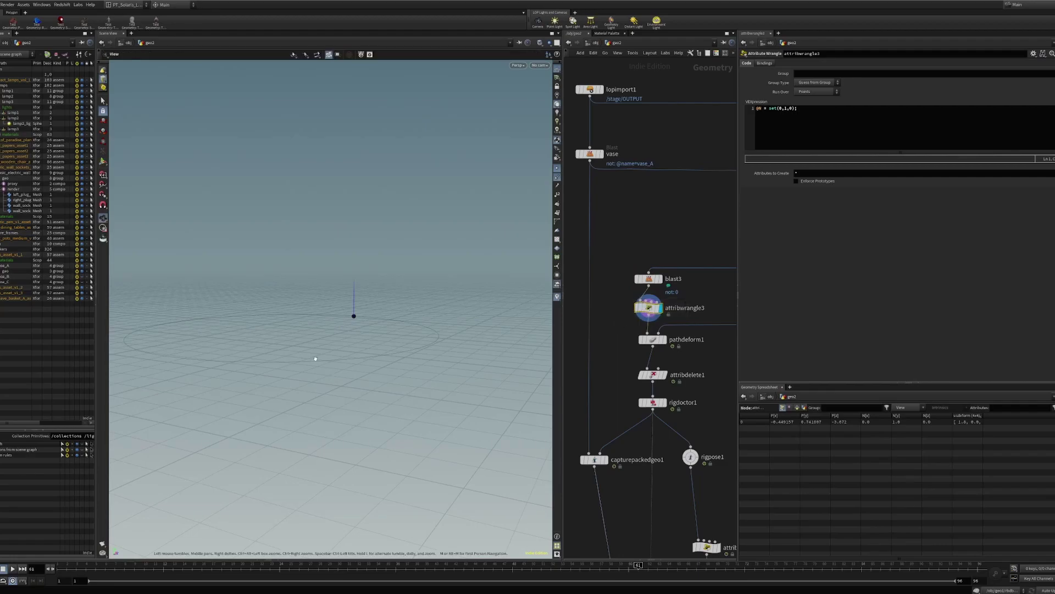
pyautogui.keyDown('alt'); pyautogui.moveTo(315, 358); pyautogui.dragTo(352, 336); pyautogui.keyUp('alt')
pyautogui.click(806, 117)
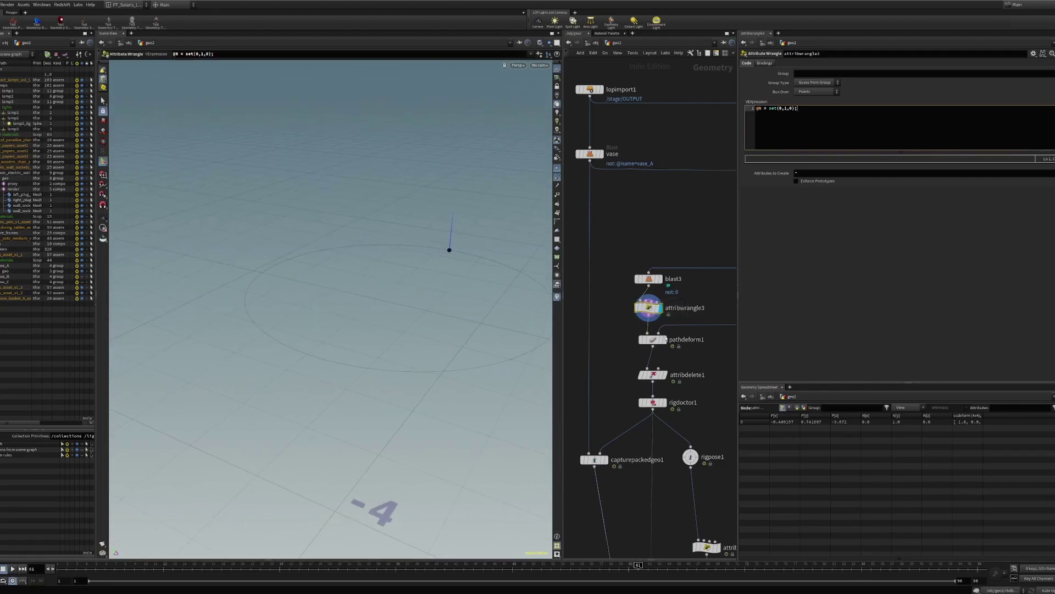
# Display pathdeform1 and review how it positions the point along the base curve
pyautogui.scroll(-8, 698, 360)
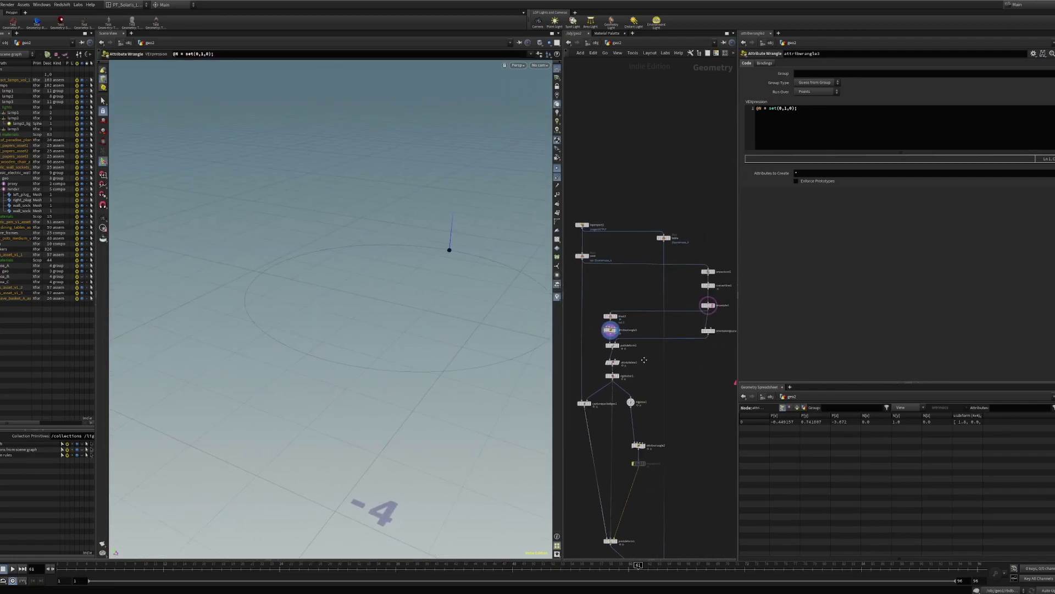
pyautogui.scroll(5, 639, 353)
pyautogui.click(609, 335)
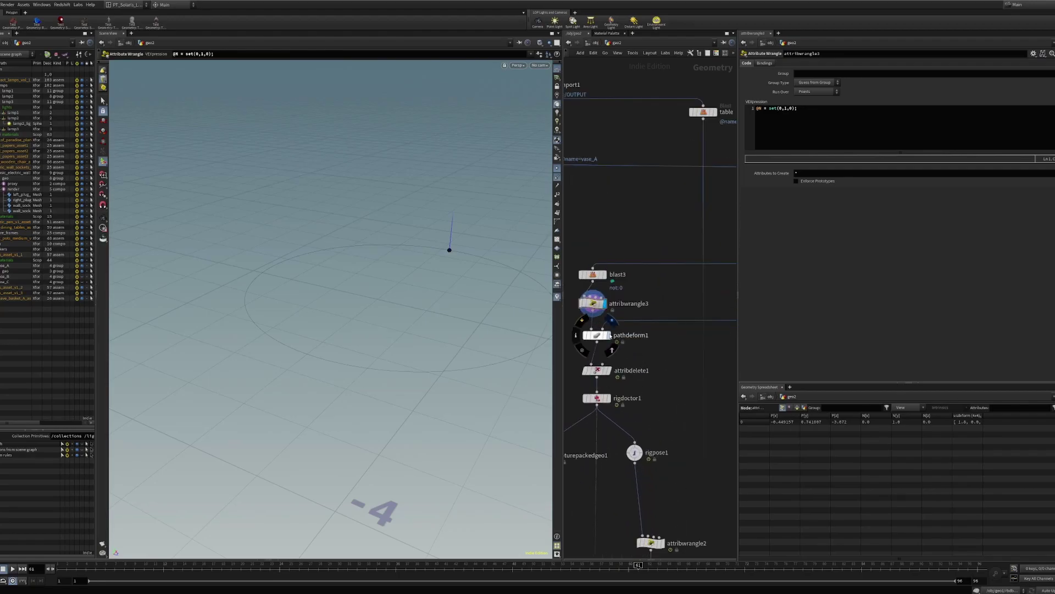
pyautogui.scroll(-5, 569, 321)
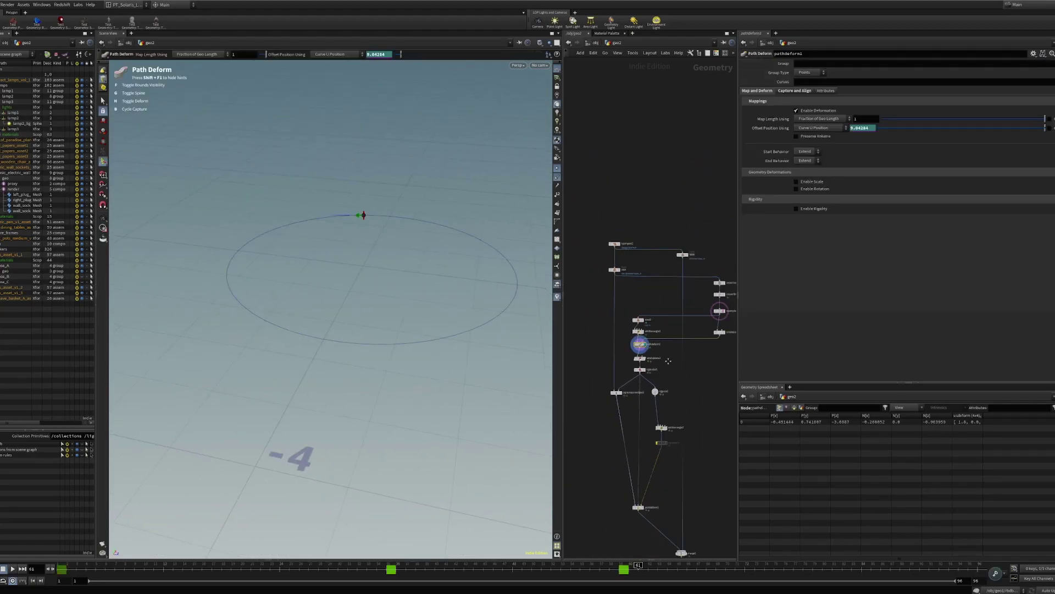
# Move the disconnected carve1 node farther away below orientalongcurve1
pyautogui.scroll(5, 699, 377)
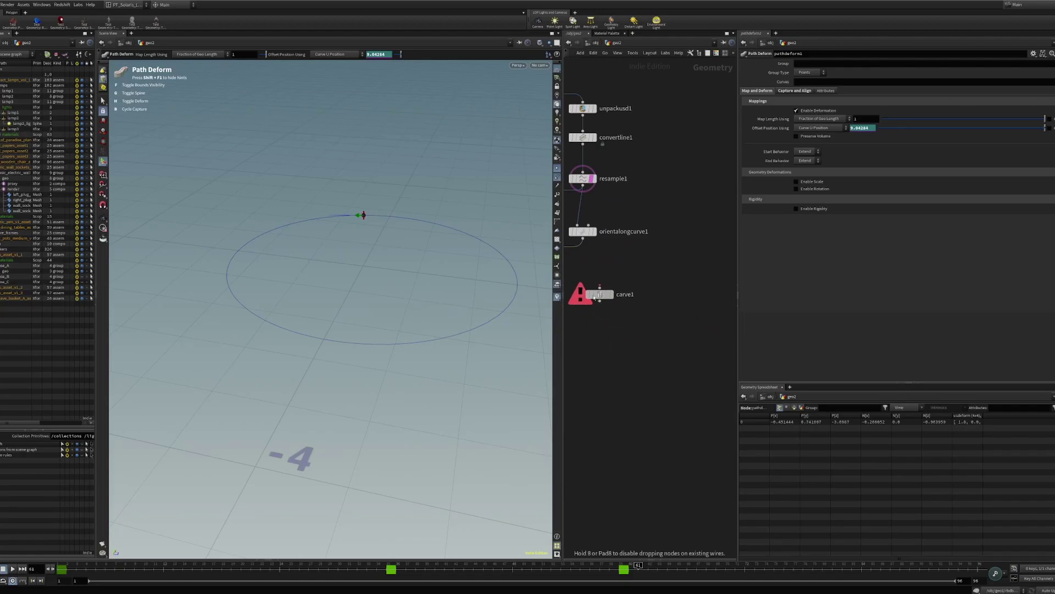
pyautogui.moveTo(708, 369); pyautogui.dragTo(649, 381)
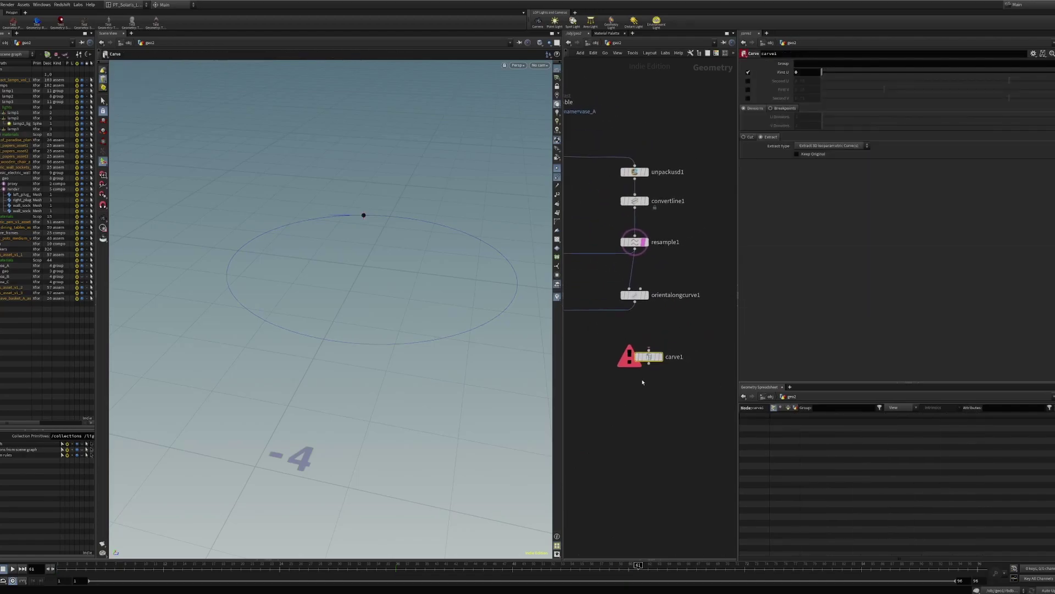
pyautogui.moveTo(647, 357); pyautogui.dragTo(698, 405)
pyautogui.scroll(-3, 650, 347)
# Return to pathdeform1 and select it to show its parameters and offset keyframes
pyautogui.moveTo(653, 351); pyautogui.dragTo(770, 405, button='middle')
pyautogui.scroll(1, 653, 367)
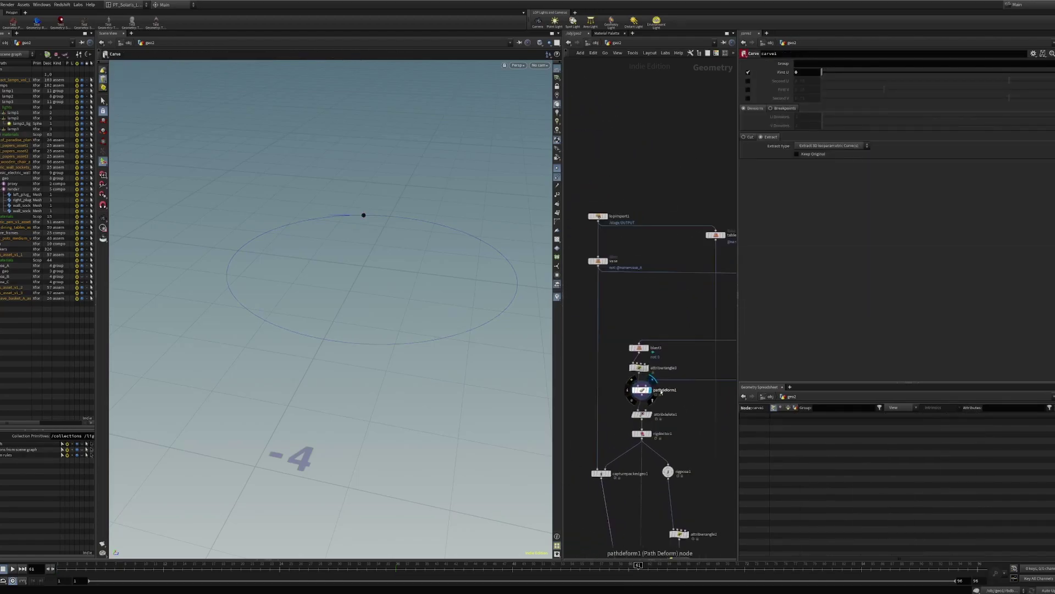
pyautogui.scroll(8, 654, 391)
pyautogui.click(637, 392)
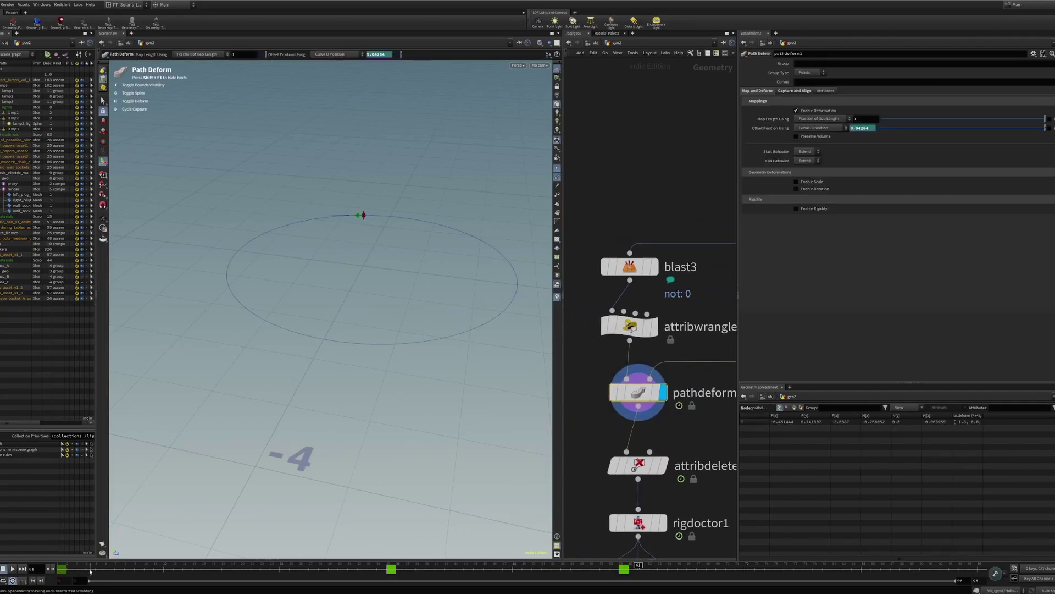
# Scrub the timeline and examine how the pathdeform1 point travels around the base curve
pyautogui.moveTo(89, 568); pyautogui.dragTo(260, 569)
pyautogui.keyDown('alt'); pyautogui.moveTo(380, 370); pyautogui.dragTo(297, 362); pyautogui.keyUp('alt')
pyautogui.scroll(-7, 695, 350)
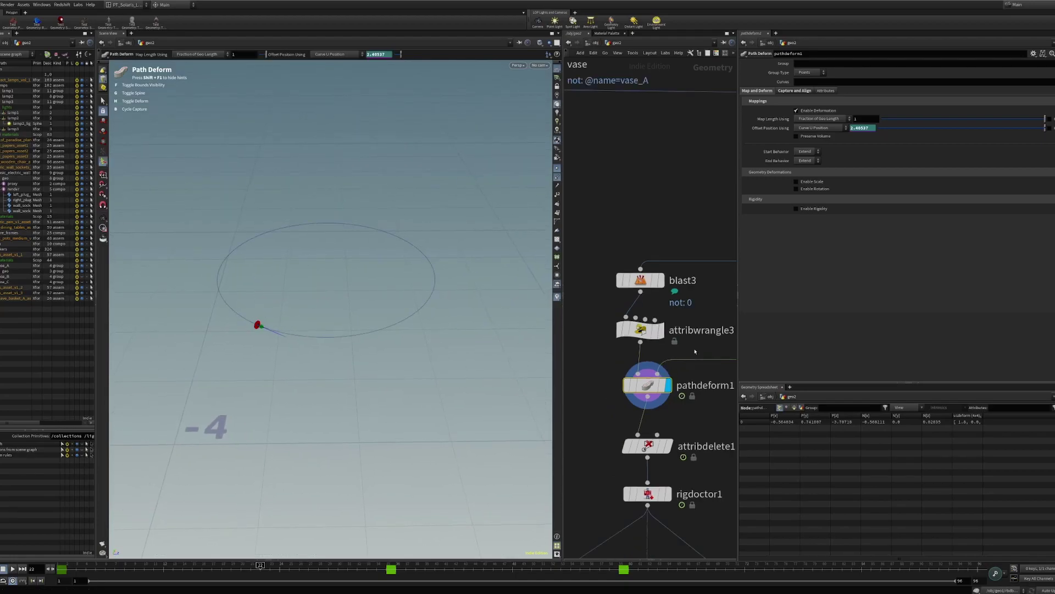
# Disable Make Isolated Loops Closed on convertline1
pyautogui.moveTo(702, 363); pyautogui.dragTo(627, 429, button='middle')
pyautogui.scroll(5, 682, 348)
pyautogui.moveTo(683, 348); pyautogui.dragTo(610, 369, button='middle')
pyautogui.scroll(3, 692, 379)
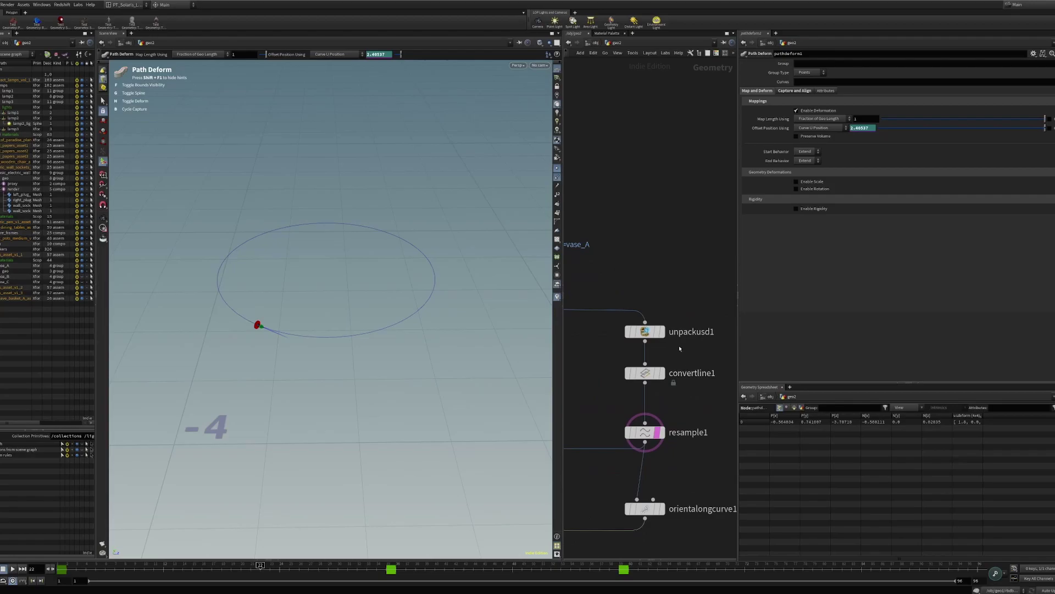
pyautogui.click(650, 373)
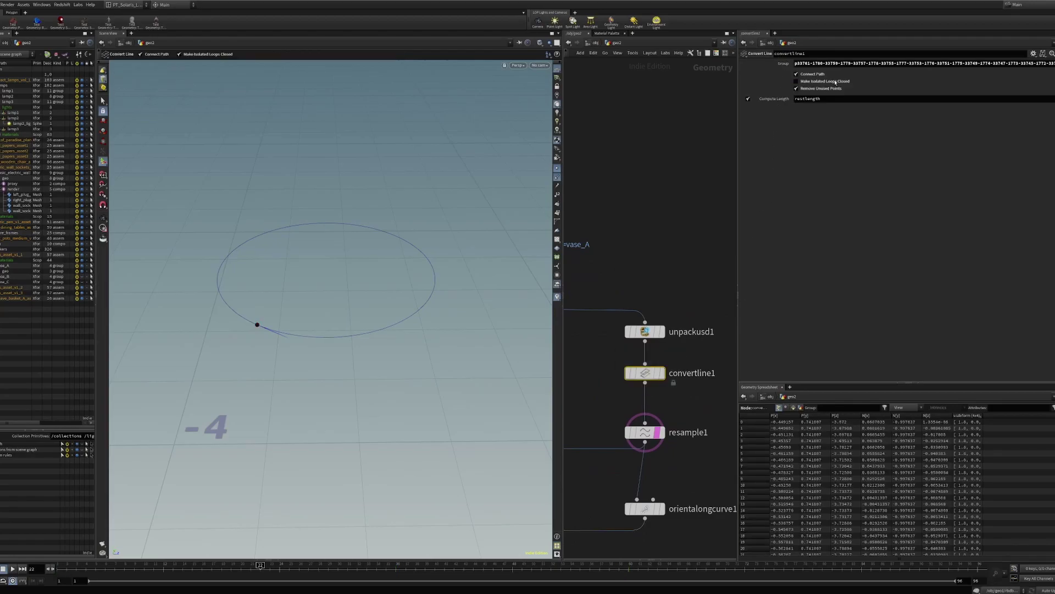
# Select pathdeform1 and scrub the timeline to examine how the point follows the unclosed base curve
pyautogui.scroll(-8, 641, 354)
pyautogui.moveTo(583, 389); pyautogui.dragTo(630, 386, button='middle')
pyautogui.scroll(4, 630, 386)
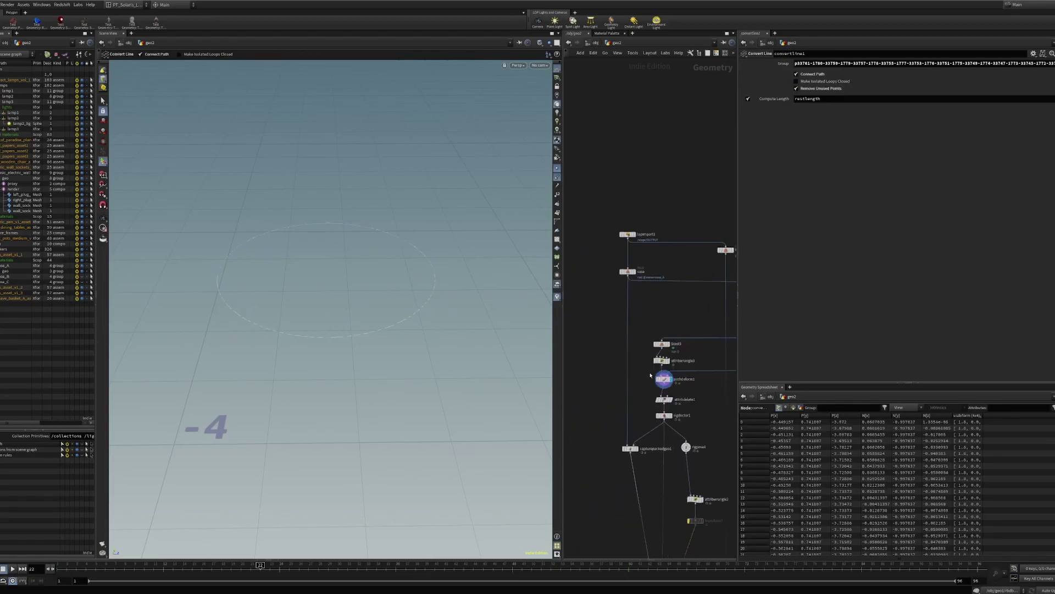
pyautogui.scroll(1, 650, 375)
pyautogui.click(667, 380)
pyautogui.press('Return')
pyautogui.moveTo(322, 285)
pyautogui.keyDown('alt'); pyautogui.mouseDown()
pyautogui.moveTo(236, 257)
pyautogui.moveTo(219, 214)
pyautogui.mouseUp(); pyautogui.keyUp('alt')
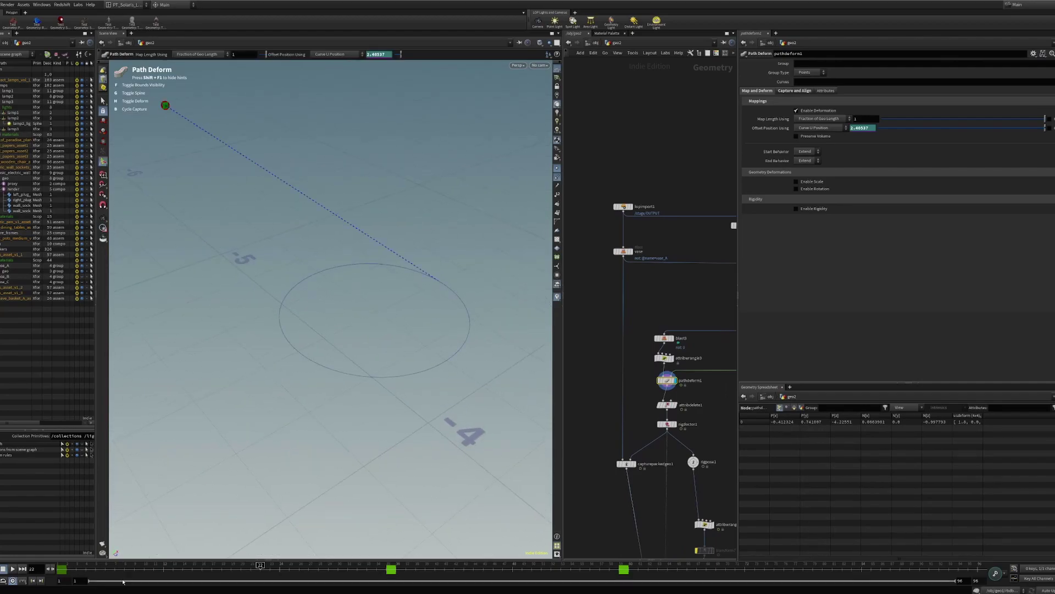
pyautogui.moveTo(128, 569); pyautogui.dragTo(54, 561)
pyautogui.keyDown('alt'); pyautogui.moveTo(201, 370); pyautogui.dragTo(281, 322); pyautogui.keyUp('alt')
pyautogui.moveTo(68, 567); pyautogui.dragTo(164, 573)
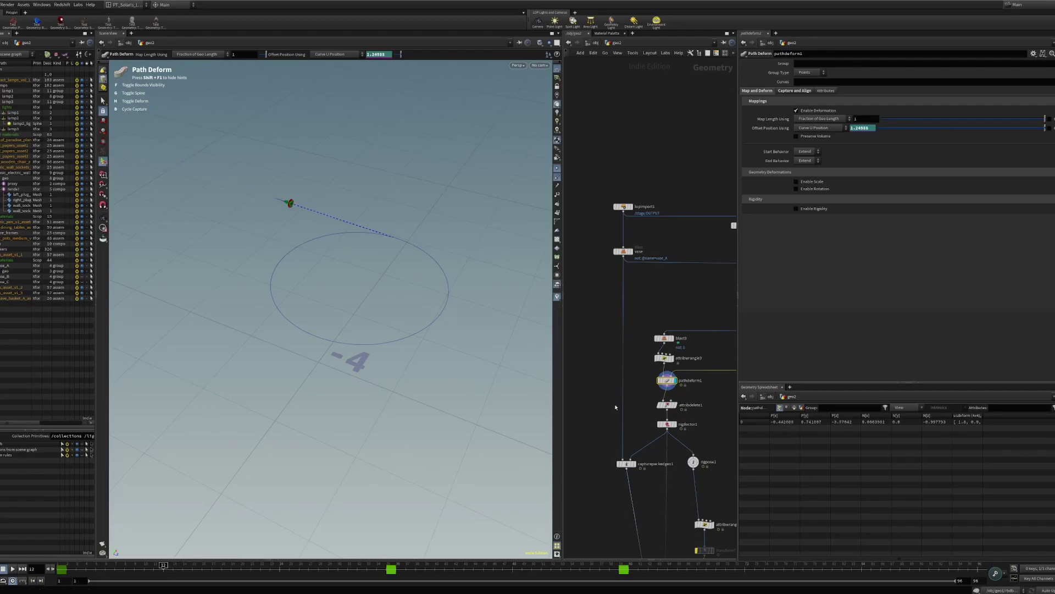
# Re-enable Make Isolated Loops Closed on convertline1 and scrub the early frames
pyautogui.moveTo(708, 308); pyautogui.dragTo(646, 331, button='middle')
pyautogui.scroll(-4, 655, 320)
pyautogui.scroll(3, 646, 331)
pyautogui.click(710, 323)
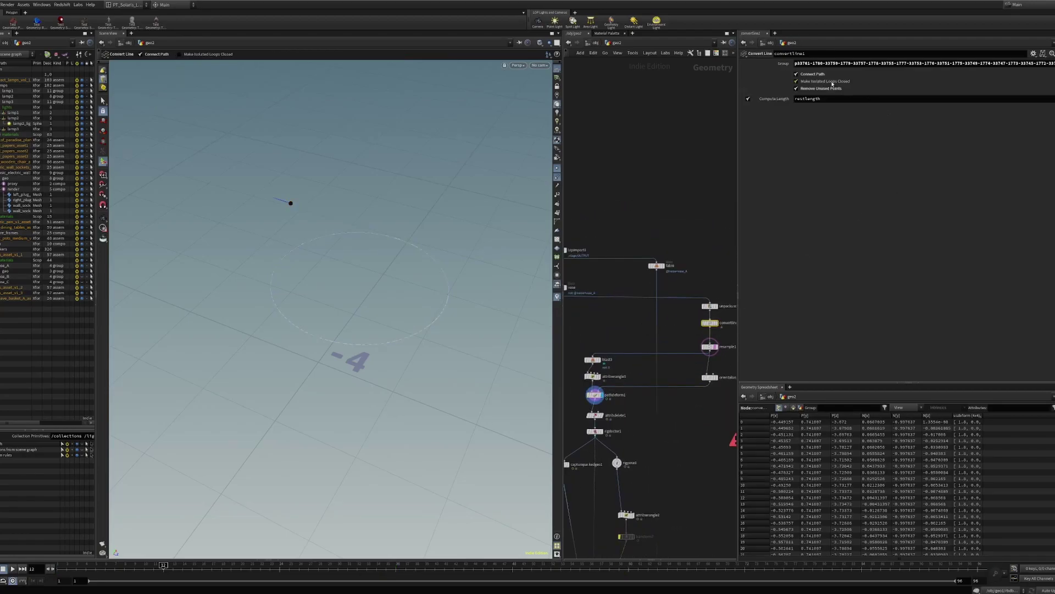
pyautogui.click(832, 82)
pyautogui.moveTo(124, 576); pyautogui.dragTo(195, 587)
# Display attribdelete1 and review which point attribute it removes
pyautogui.scroll(5, 629, 417)
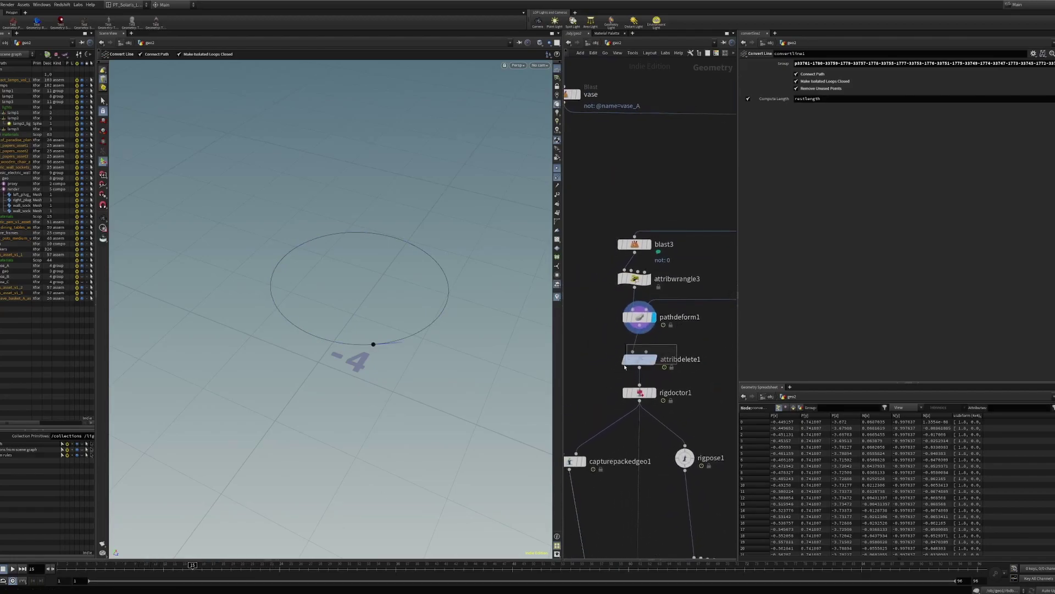
pyautogui.click(654, 360)
pyautogui.scroll(-5, 656, 361)
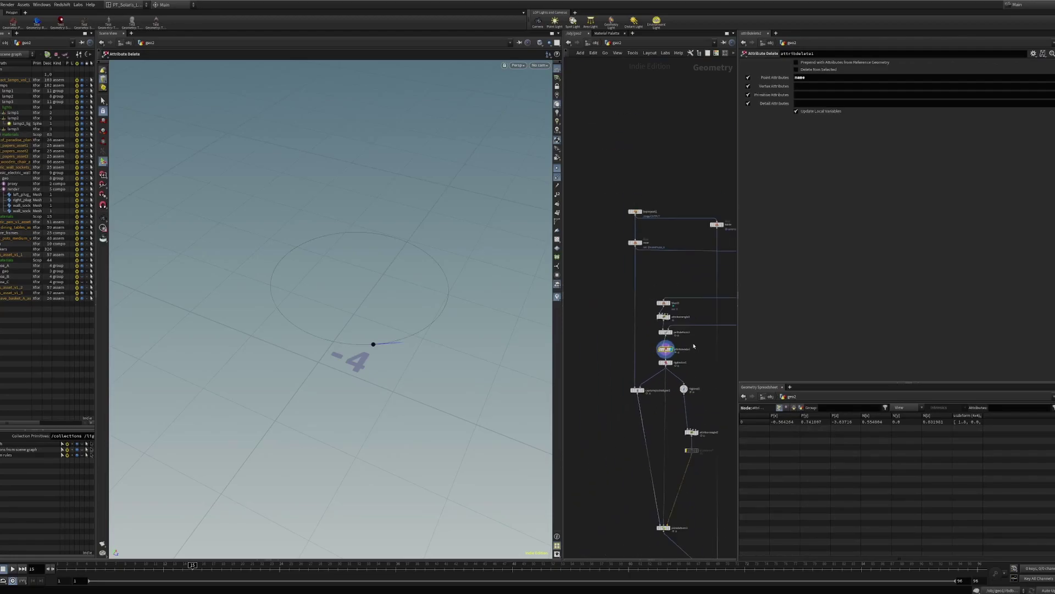
# Inspect the unpackusd1 attribute settings, and return to attribdelete1 to compare its point attributes
pyautogui.moveTo(711, 268); pyautogui.dragTo(680, 267, button='middle')
pyautogui.click(680, 279)
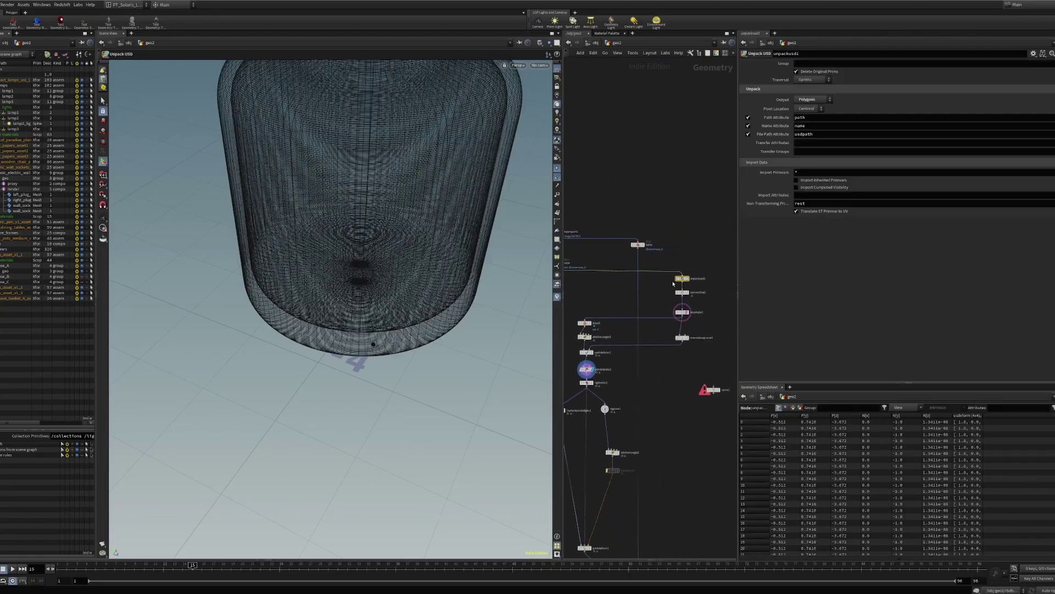
pyautogui.scroll(3, 674, 281)
pyautogui.scroll(-5, 631, 307)
pyautogui.moveTo(632, 326); pyautogui.dragTo(653, 329, button='middle')
pyautogui.scroll(5, 610, 358)
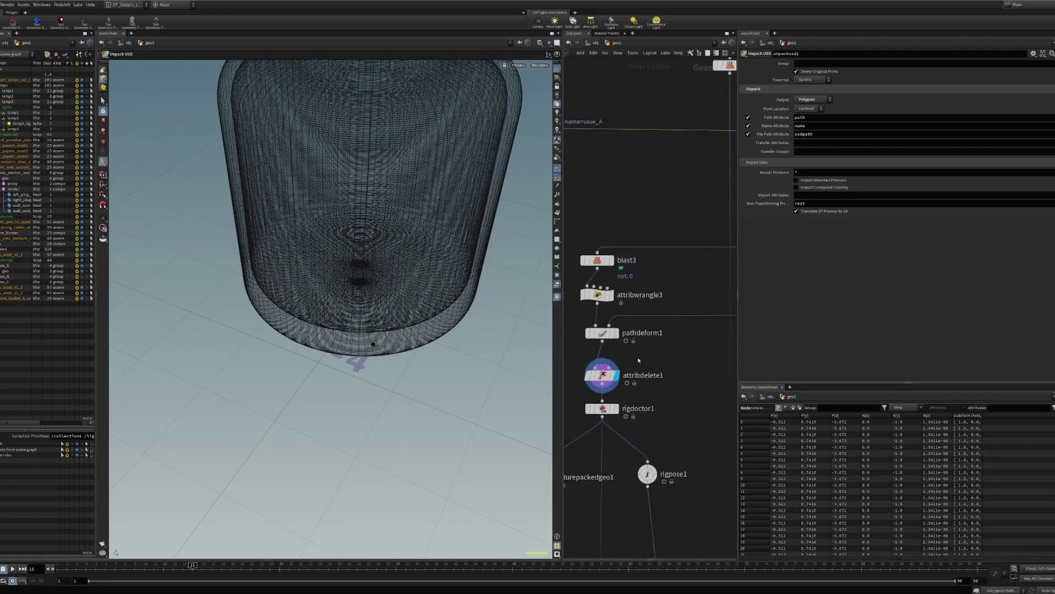
pyautogui.click(606, 374)
pyautogui.scroll(2, 660, 388)
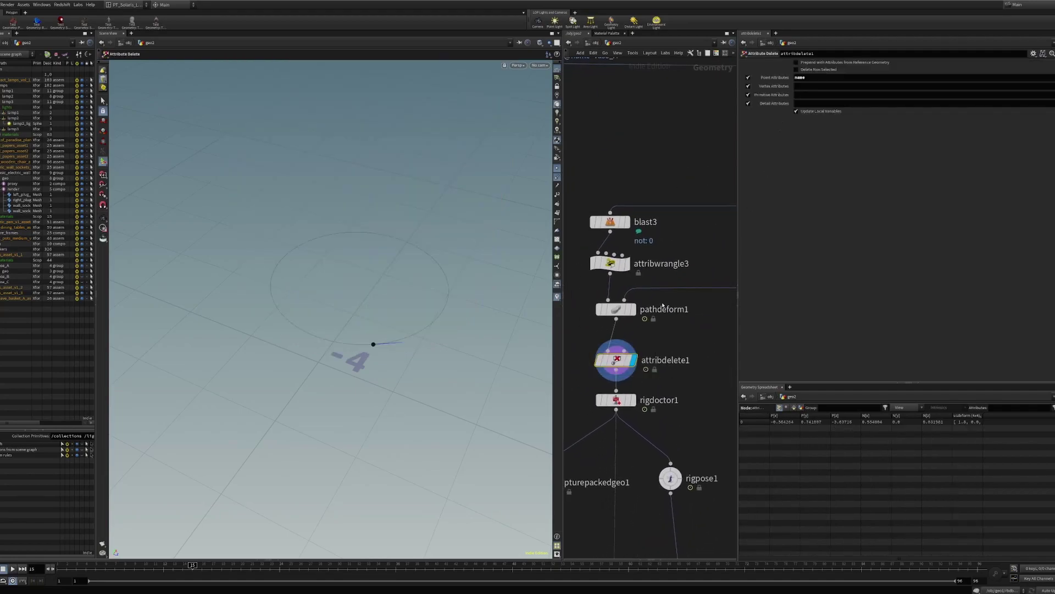
# Select rigdoctor1, show its parameters and set it as the displayed node
pyautogui.moveTo(660, 388); pyautogui.dragTo(674, 316, button='middle')
pyautogui.click(632, 332)
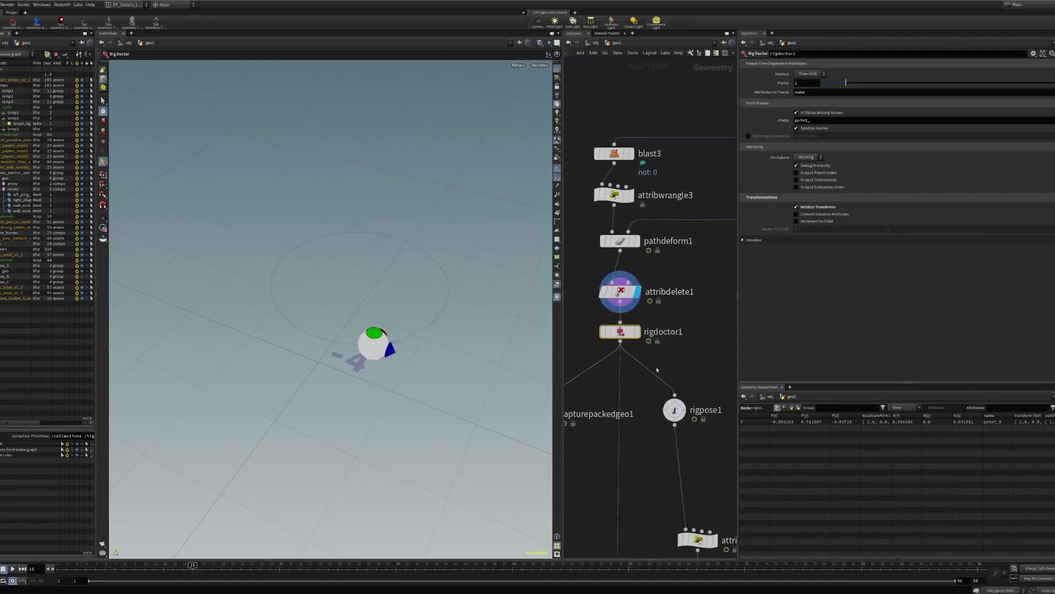
pyautogui.scroll(2, 669, 359)
pyautogui.moveTo(670, 359)
pyautogui.mouseDown(button='middle')
pyautogui.moveTo(697, 350)
pyautogui.moveTo(685, 347)
pyautogui.mouseUp(button='middle')
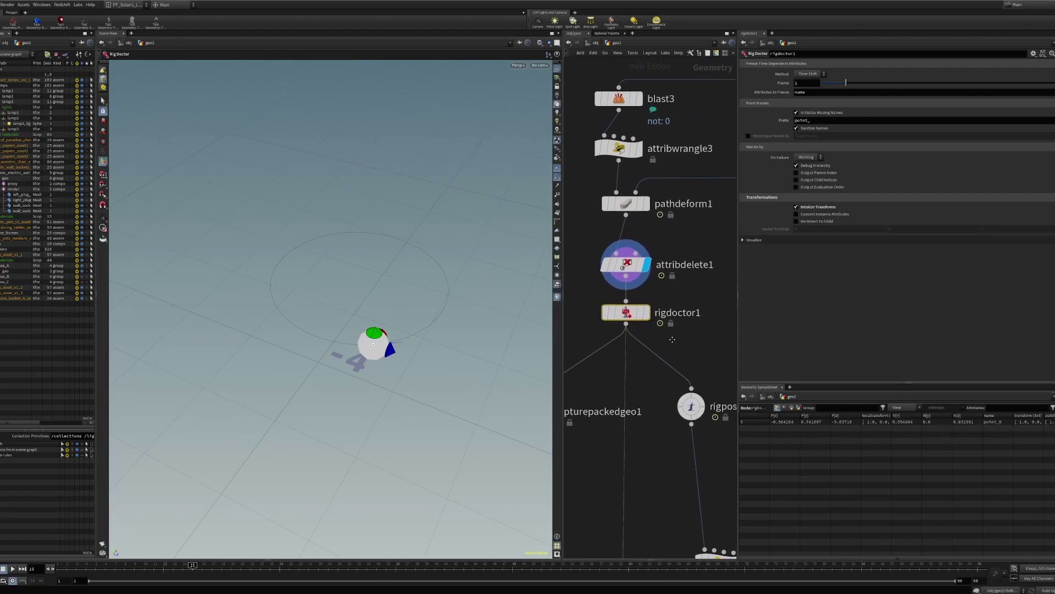
pyautogui.moveTo(668, 290); pyautogui.dragTo(639, 329)
pyautogui.click(652, 289)
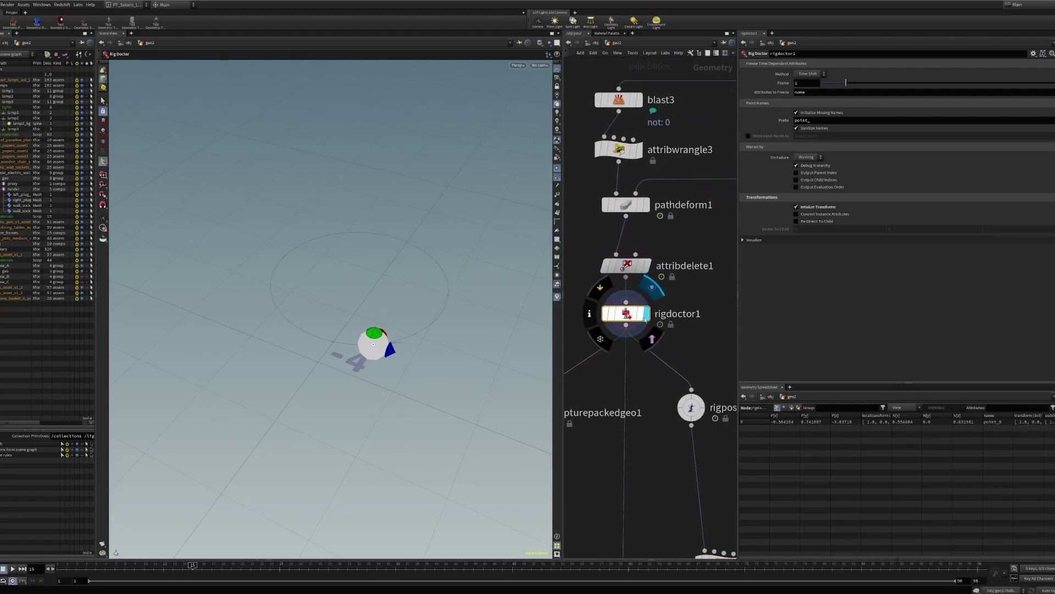
pyautogui.moveTo(688, 288); pyautogui.dragTo(634, 327)
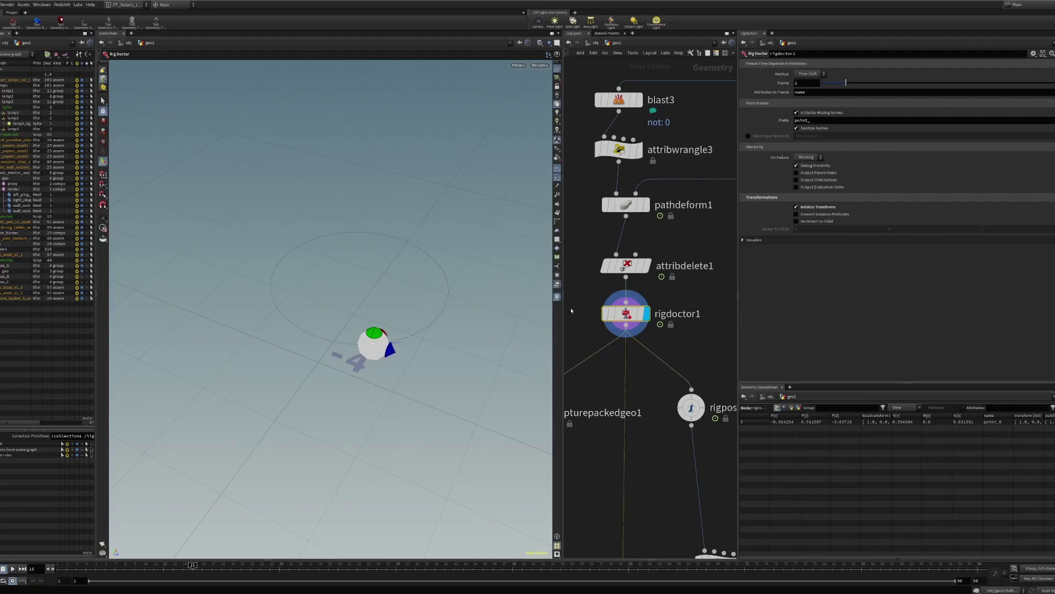
# Examine the rigdoctor1 joint and its axes on the base curve from several angles
pyautogui.keyDown('alt'); pyautogui.moveTo(355, 362); pyautogui.dragTo(412, 352); pyautogui.keyUp('alt')
pyautogui.keyDown('alt'); pyautogui.moveTo(412, 352); pyautogui.dragTo(387, 380, button='middle'); pyautogui.keyUp('alt')
pyautogui.keyDown('alt'); pyautogui.moveTo(388, 379); pyautogui.dragTo(325, 383); pyautogui.keyUp('alt')
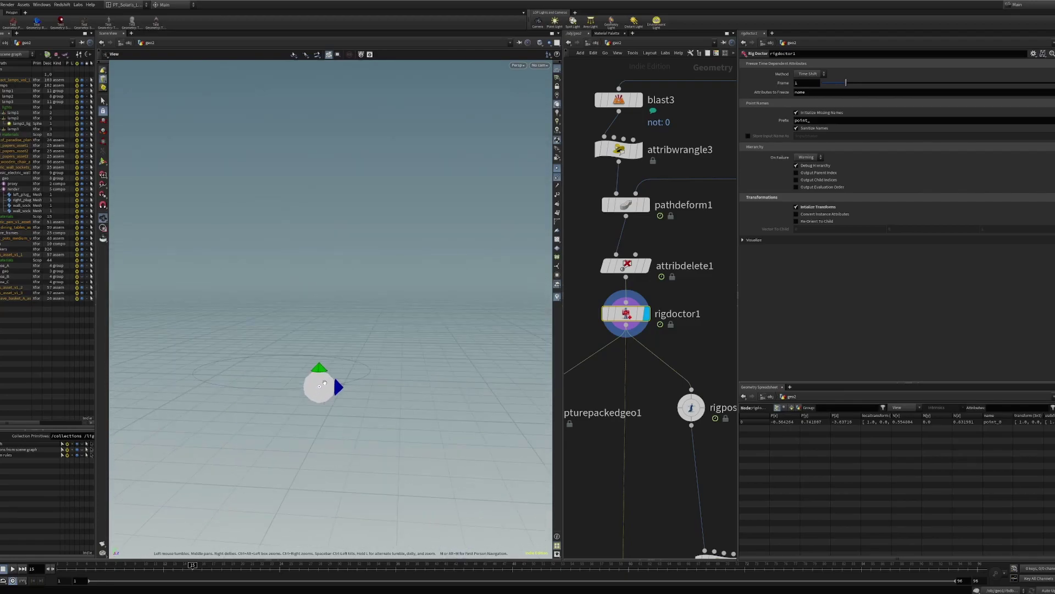
pyautogui.scroll(-1, 325, 383)
pyautogui.keyDown('alt'); pyautogui.moveTo(322, 388); pyautogui.dragTo(336, 385); pyautogui.keyUp('alt')
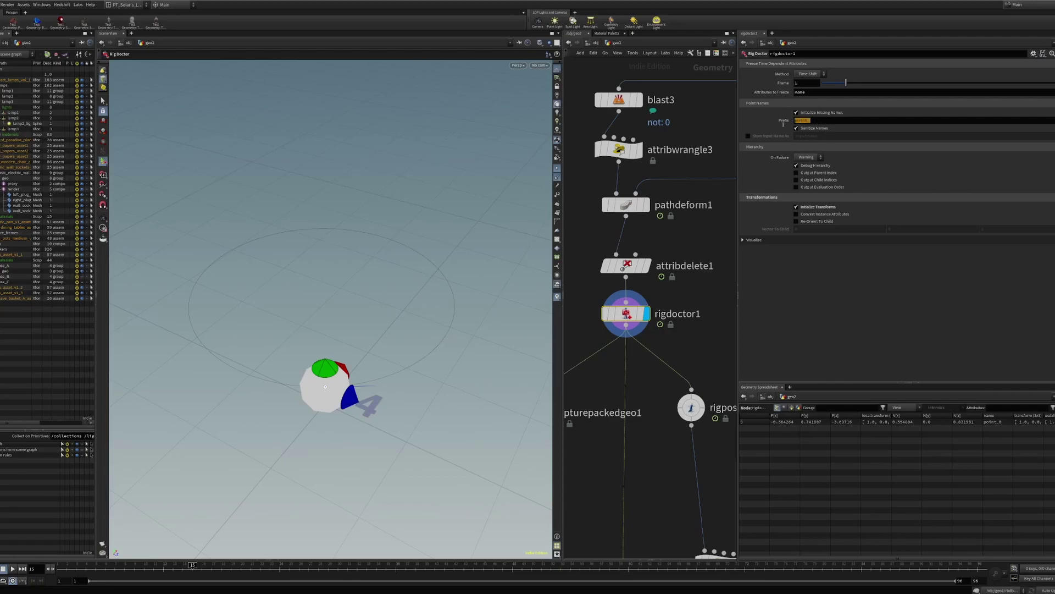
# Review rigdoctor1's Attributes to Freeze and name Prefix against the point's name in the geometry spreadsheet
pyautogui.moveTo(807, 92); pyautogui.dragTo(786, 94)
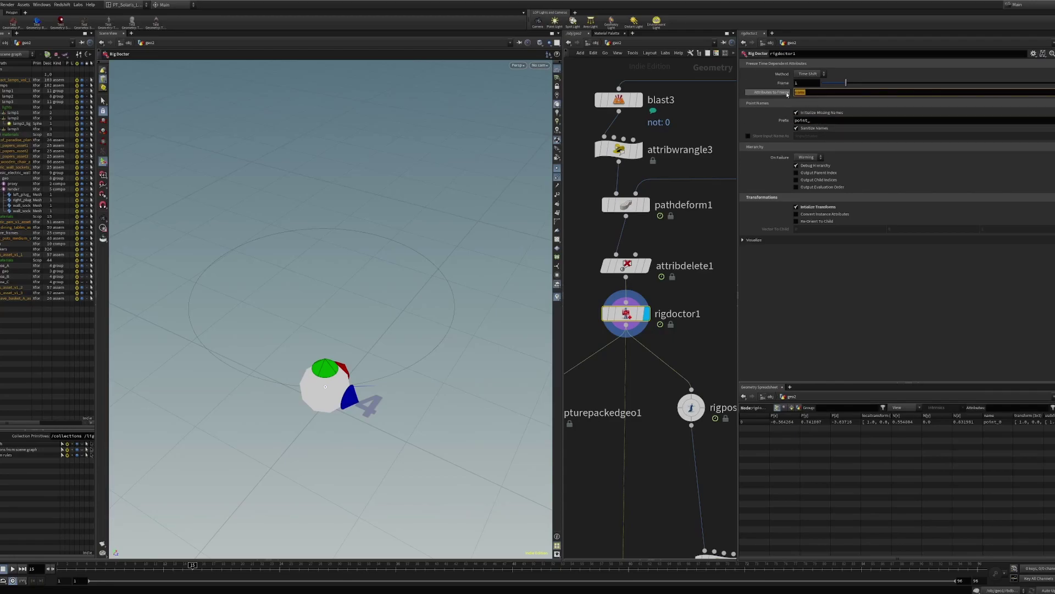
pyautogui.click(798, 121)
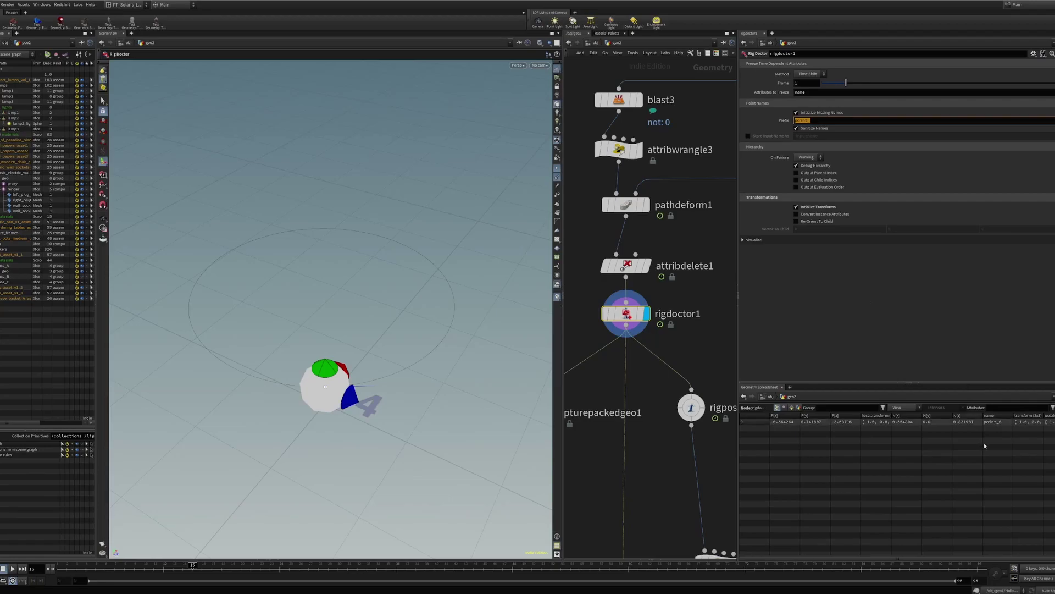
pyautogui.click(997, 422)
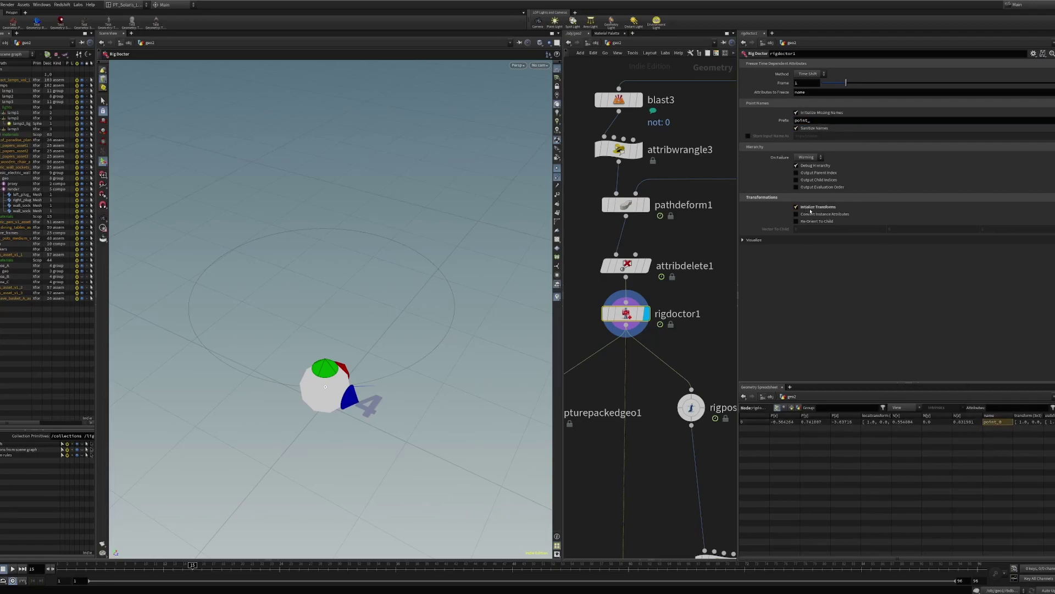
# Toggle Initialize Transforms on rigdoctor1 off and back on, and examine the joint's orientation
pyautogui.click(797, 207)
pyautogui.click(814, 206)
pyautogui.keyDown('alt'); pyautogui.moveTo(349, 370); pyautogui.dragTo(369, 349); pyautogui.keyUp('alt')
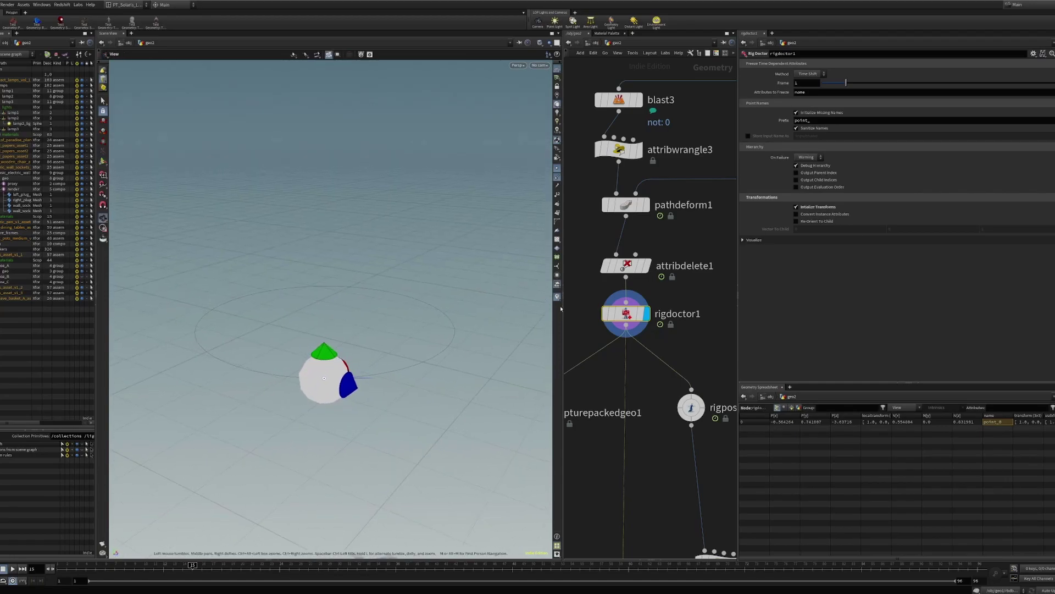
pyautogui.scroll(-4, 679, 297)
pyautogui.scroll(5, 668, 377)
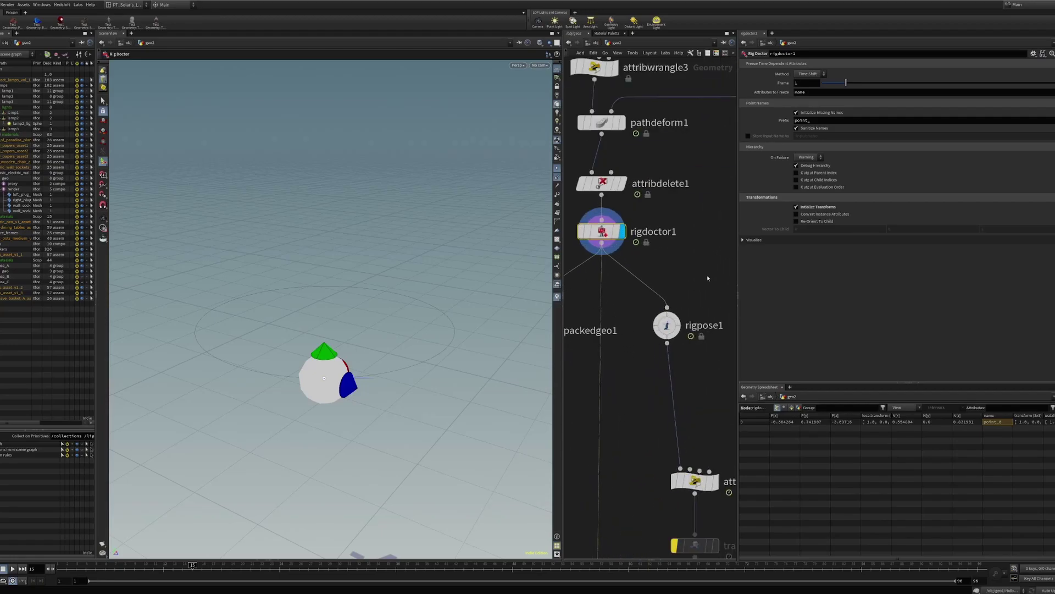
pyautogui.click(667, 325)
pyautogui.moveTo(680, 317)
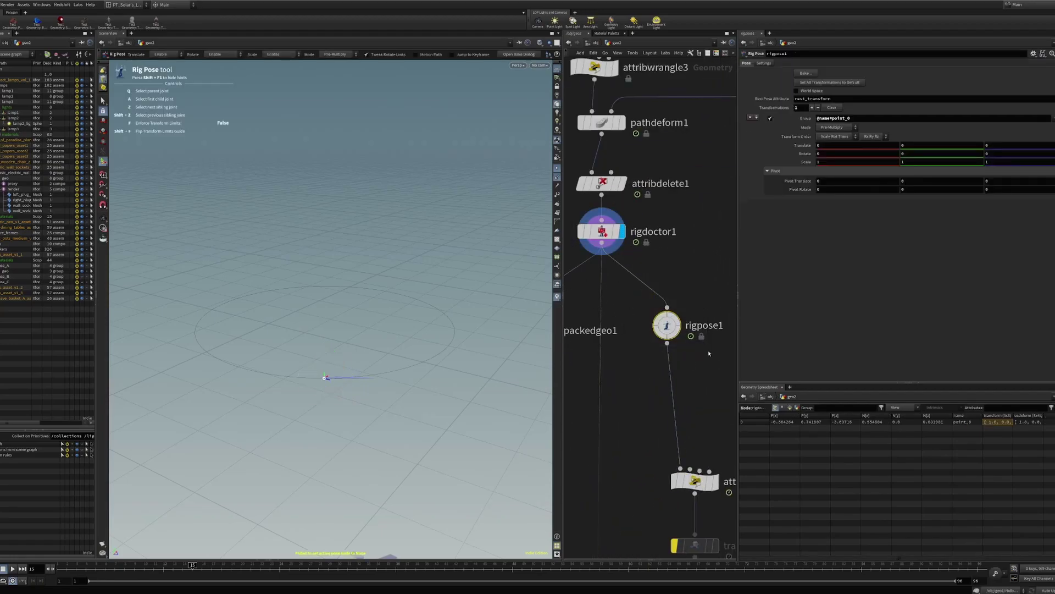
pyautogui.press('space')
pyautogui.moveTo(389, 358); pyautogui.dragTo(427, 333)
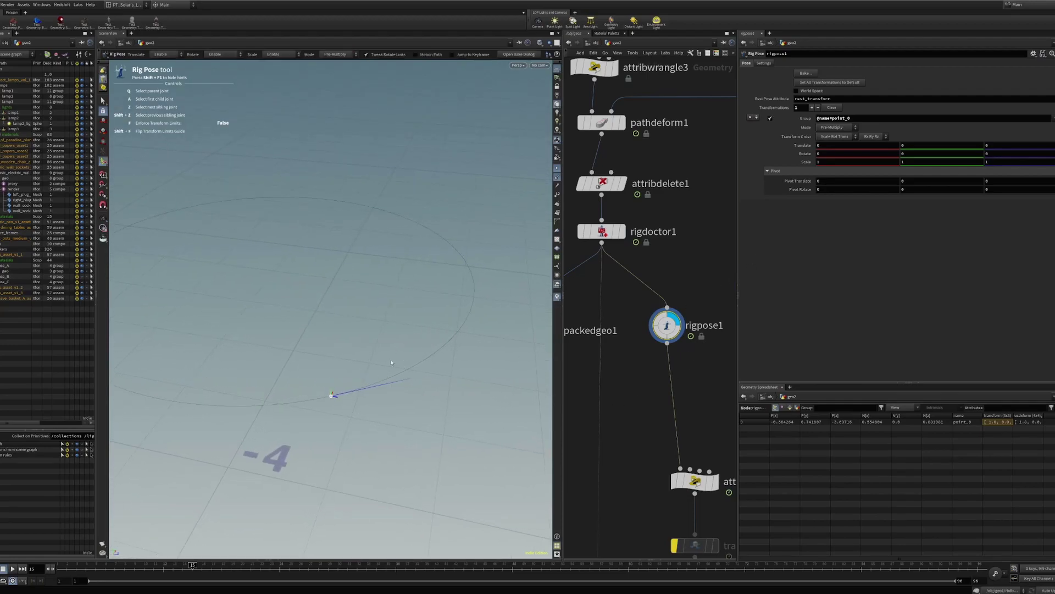
pyautogui.keyDown('alt'); pyautogui.moveTo(362, 390); pyautogui.dragTo(367, 418); pyautogui.keyUp('alt')
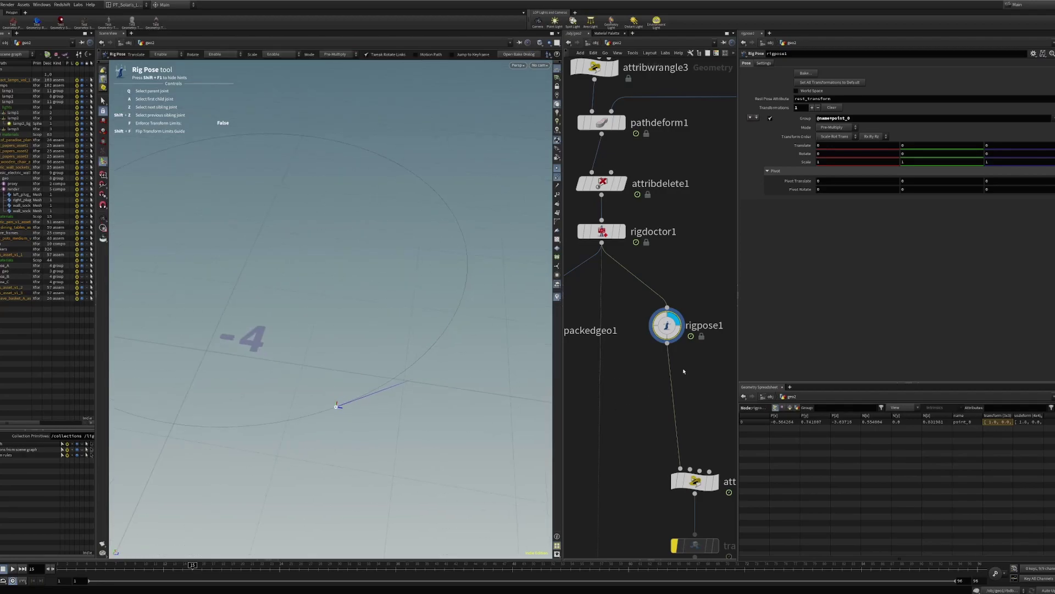
# Select attribwrangle2 and review its rotation VEX code along with the Angle and Angle Mult parameters
pyautogui.scroll(-3, 683, 370)
pyautogui.moveTo(686, 385); pyautogui.dragTo(656, 281, button='middle')
pyautogui.click(647, 321)
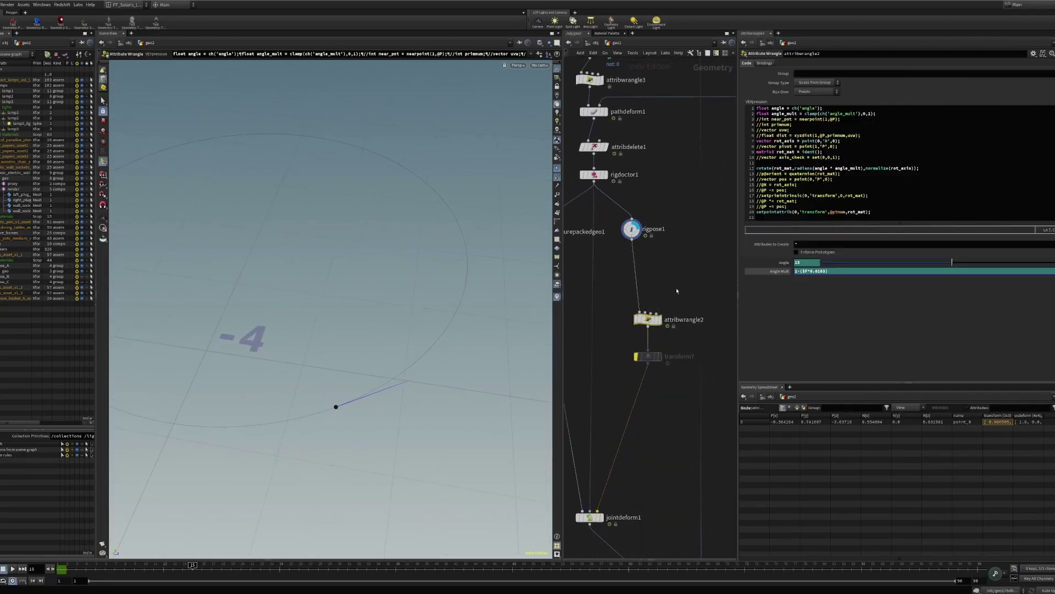
pyautogui.keyDown('alt'); pyautogui.moveTo(357, 406); pyautogui.dragTo(354, 380); pyautogui.keyUp('alt')
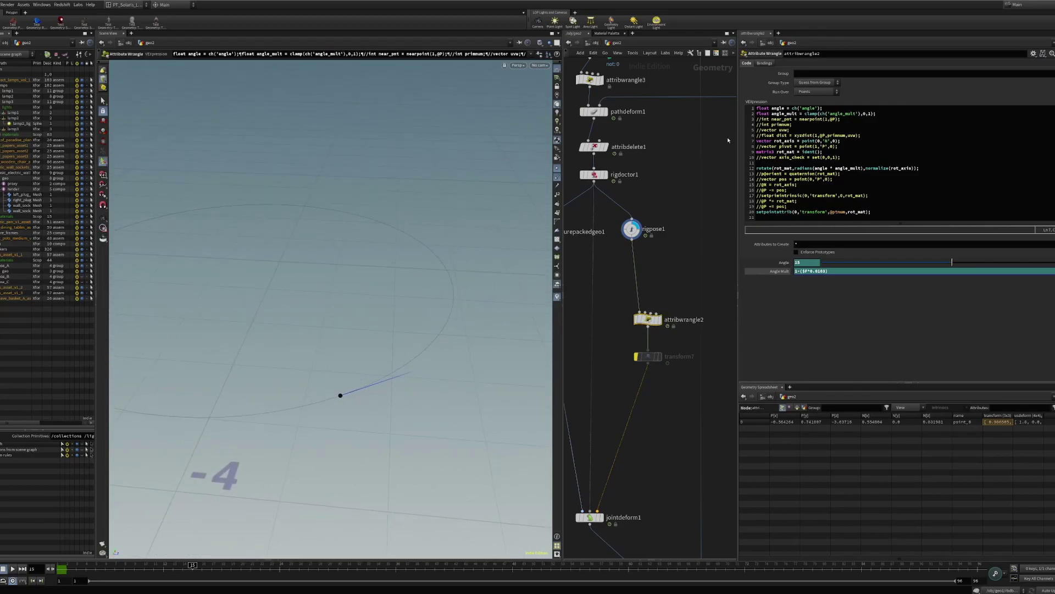
pyautogui.moveTo(578, 164)
# Display pathdeform1 again and scrub the timeline to check the point's direction along the closed curve
pyautogui.moveTo(663, 154); pyautogui.dragTo(681, 317, button='middle')
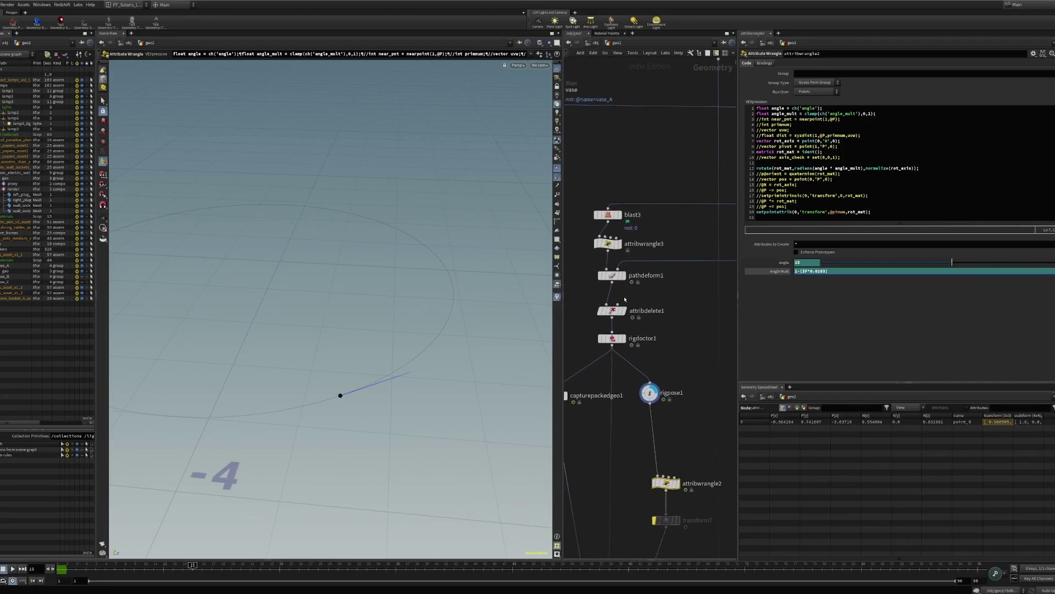
pyautogui.click(625, 277)
pyautogui.moveTo(649, 286); pyautogui.dragTo(591, 266)
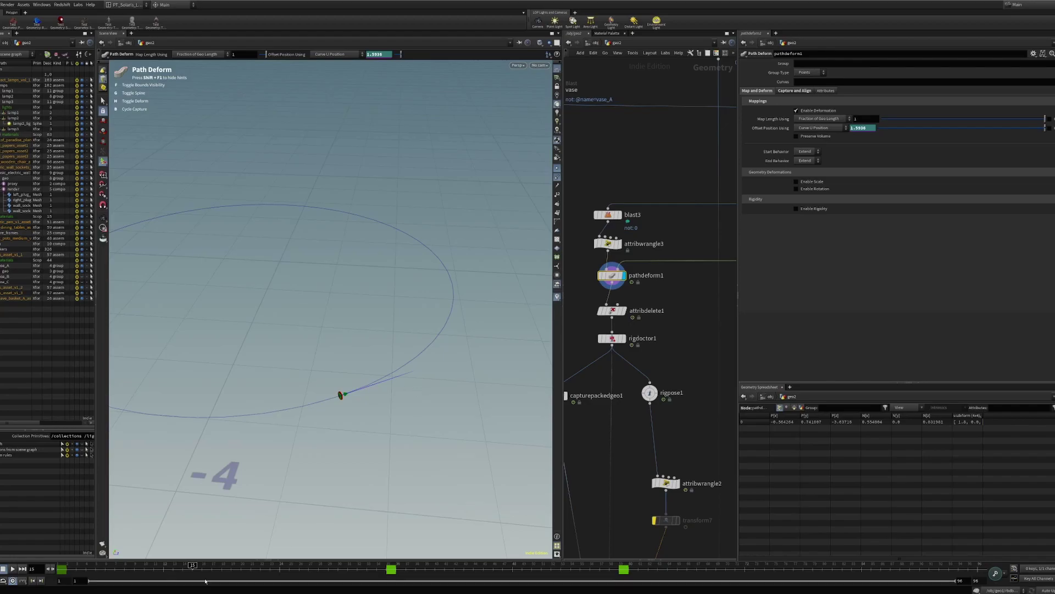
pyautogui.moveTo(71, 569); pyautogui.dragTo(96, 569)
pyautogui.keyDown('alt'); pyautogui.moveTo(149, 503); pyautogui.dragTo(275, 405, button='right'); pyautogui.keyUp('alt')
pyautogui.moveTo(75, 571); pyautogui.dragTo(194, 574)
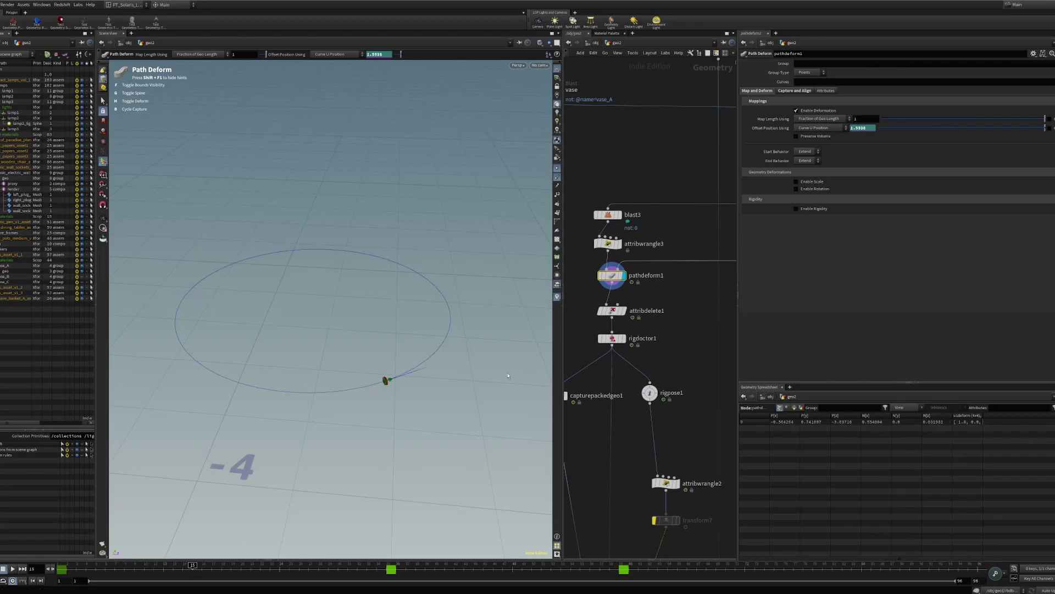
pyautogui.moveTo(644, 329); pyautogui.dragTo(637, 305, button='middle')
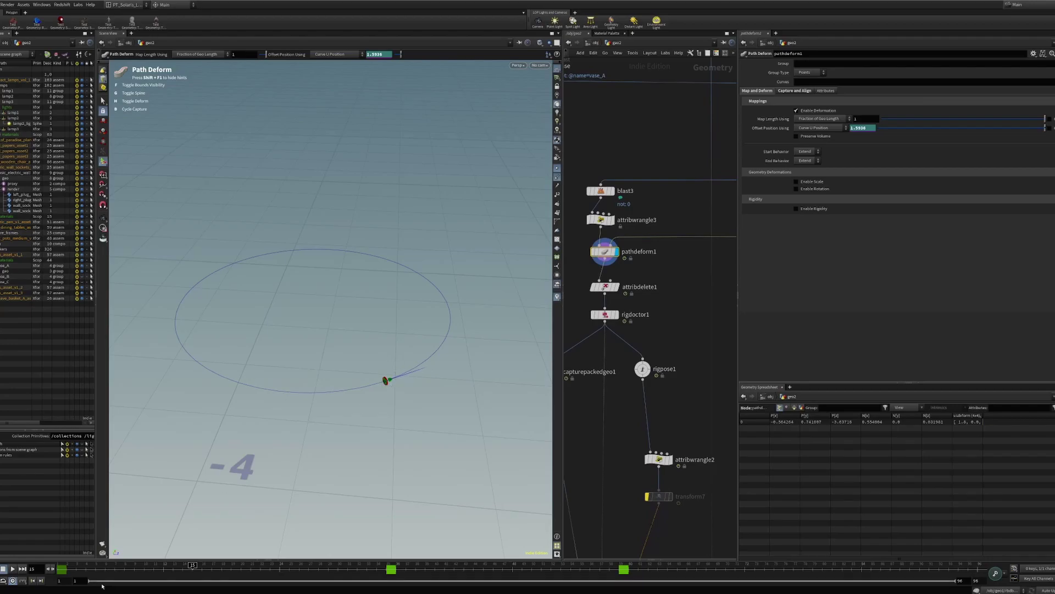
pyautogui.moveTo(110, 569); pyautogui.dragTo(142, 569)
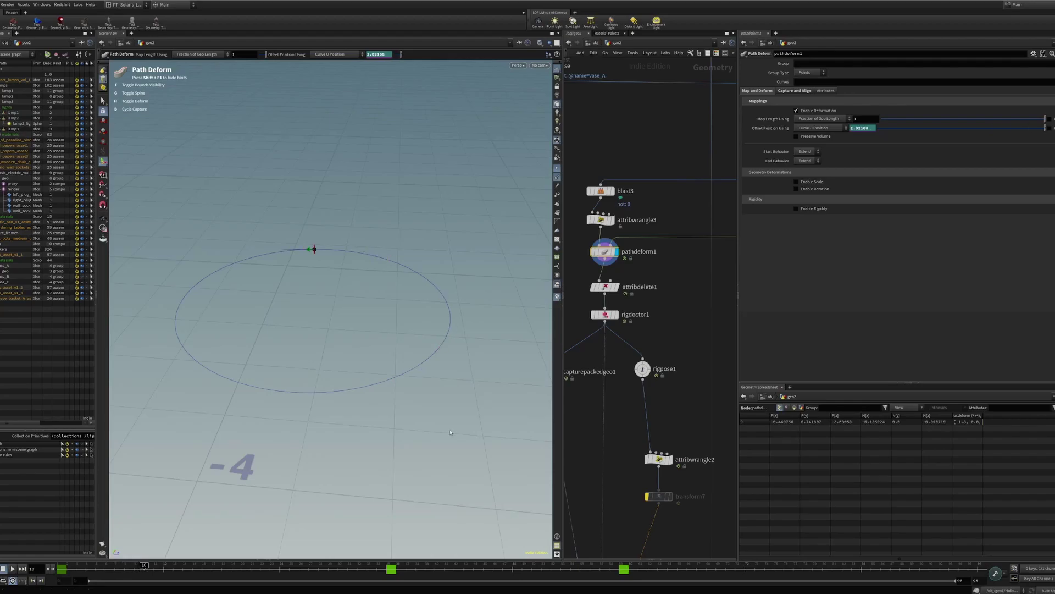
# Display rigpose1 and scrub the timeline to check how the joint moves along the curve
pyautogui.click(642, 370)
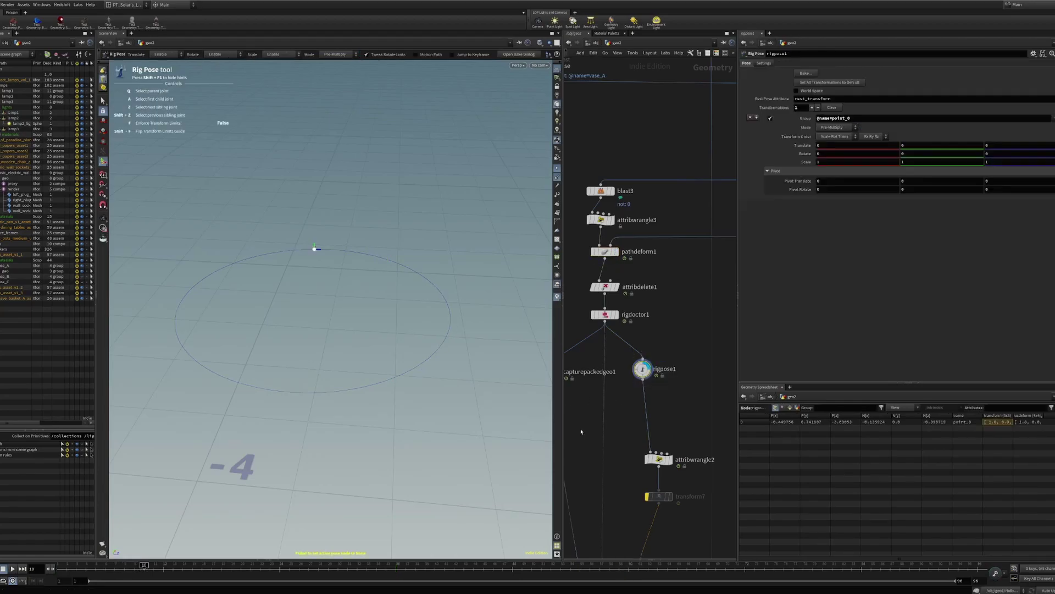
pyautogui.moveTo(117, 567); pyautogui.dragTo(372, 510)
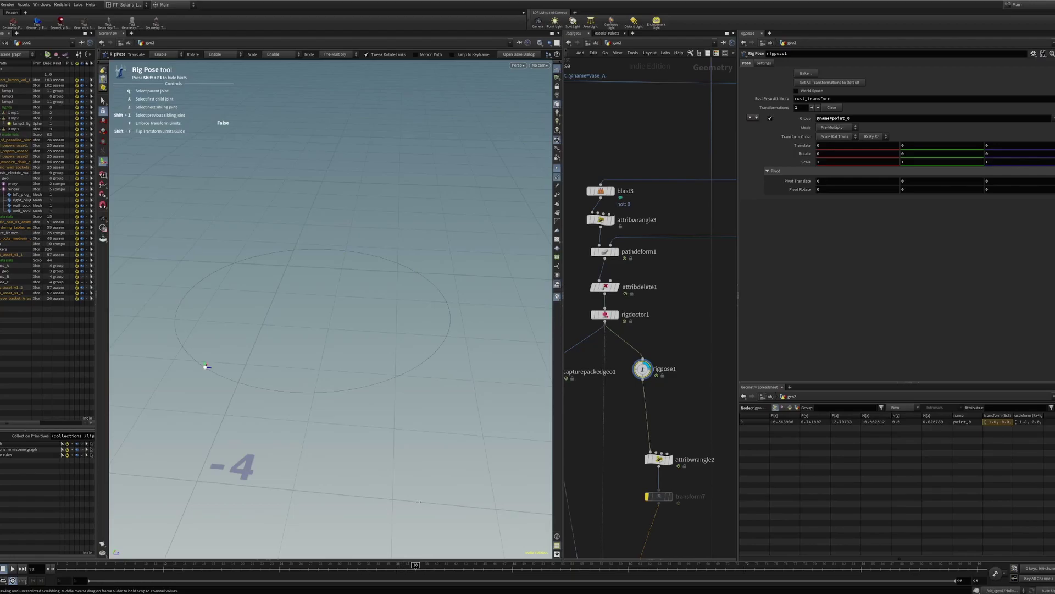
# Display pathdeform1 and scrub the timeline near its start to check the point's position and direction on the curve
pyautogui.moveTo(681, 433); pyautogui.dragTo(667, 392, button='middle')
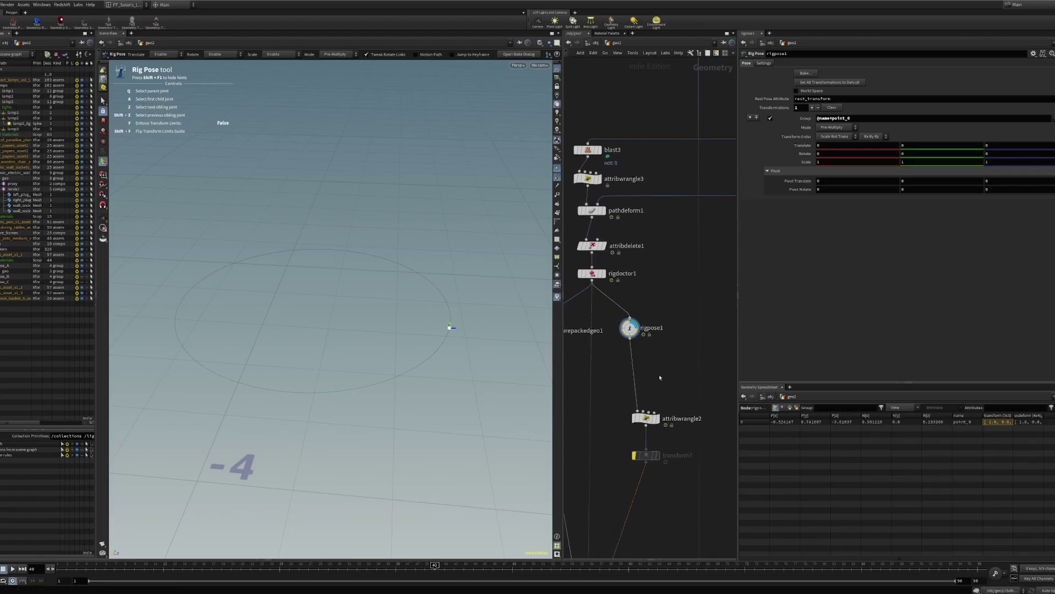
pyautogui.click(602, 213)
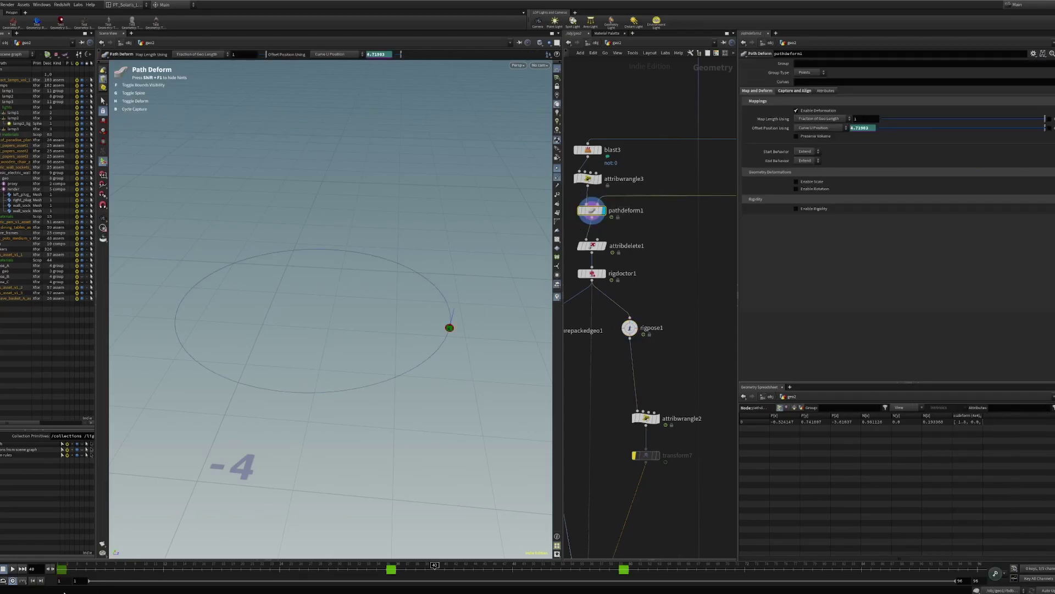
pyautogui.click(74, 566)
pyautogui.moveTo(78, 570); pyautogui.dragTo(154, 566)
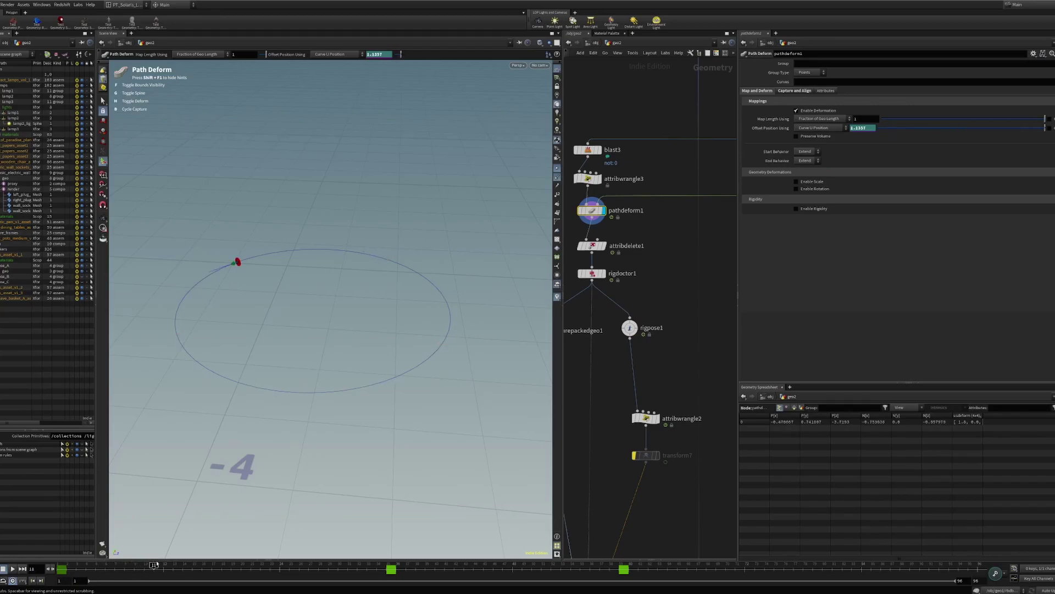
# Switch the display between attribwrangle2 and rigpose1 to compare the joint's normal and transform values in the geometry spreadsheet
pyautogui.click(645, 418)
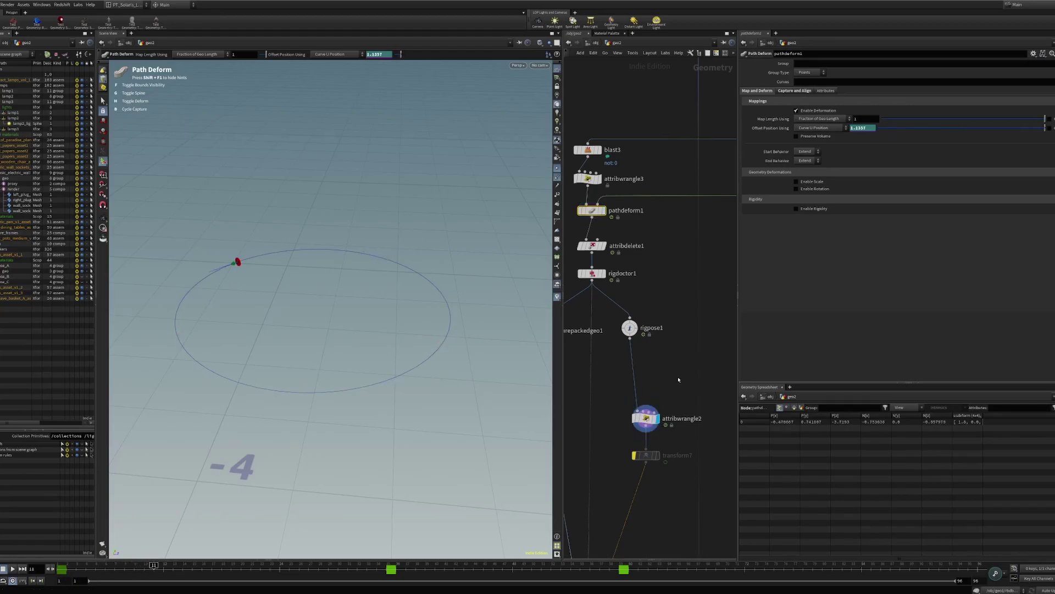
pyautogui.moveTo(664, 376); pyautogui.dragTo(648, 355, button='middle')
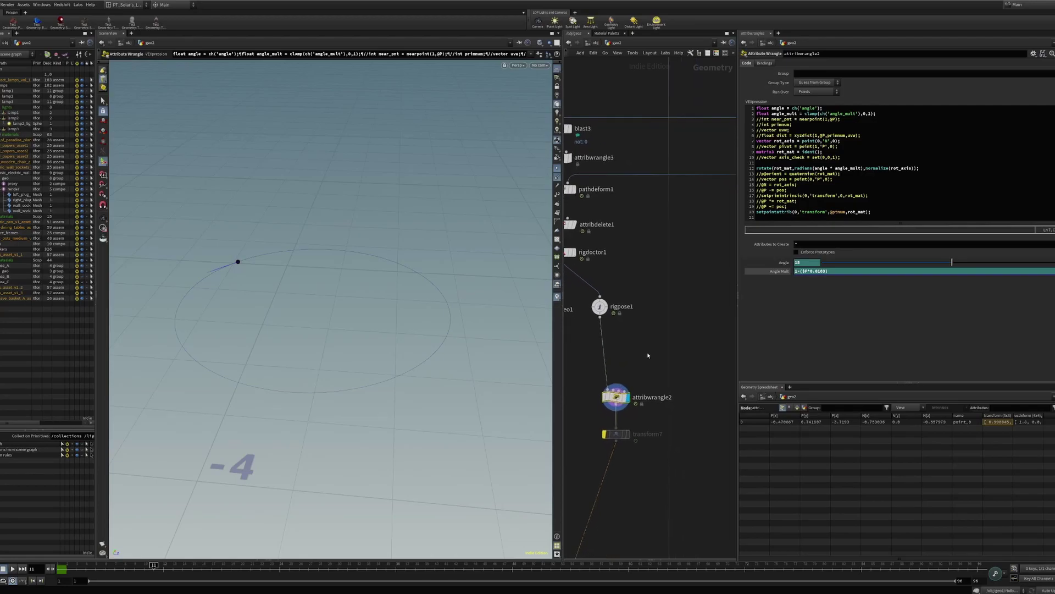
pyautogui.moveTo(621, 404); pyautogui.dragTo(660, 423, button='middle')
pyautogui.click(638, 327)
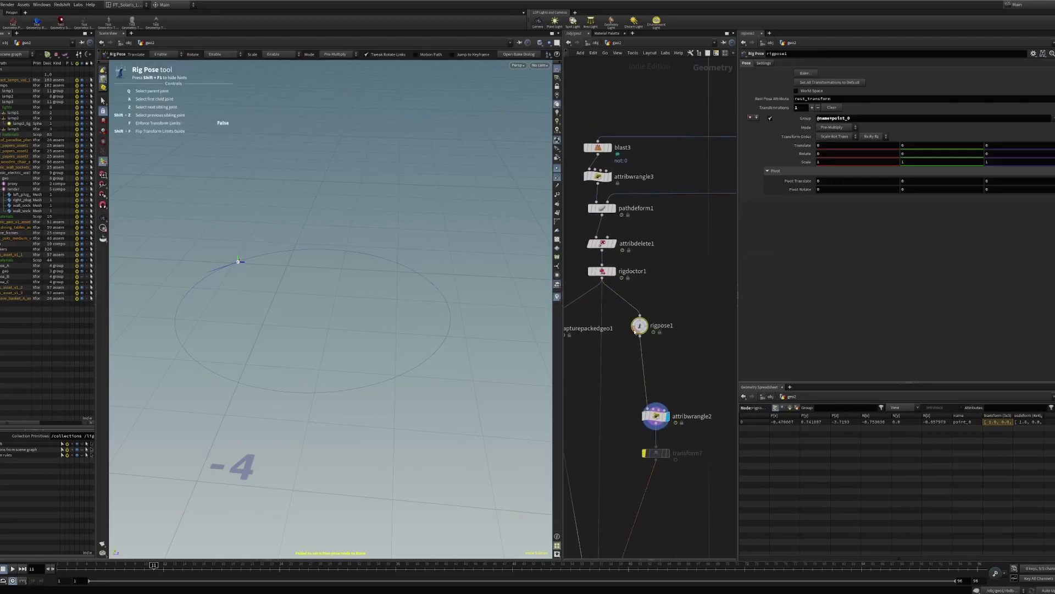
pyautogui.click(655, 311)
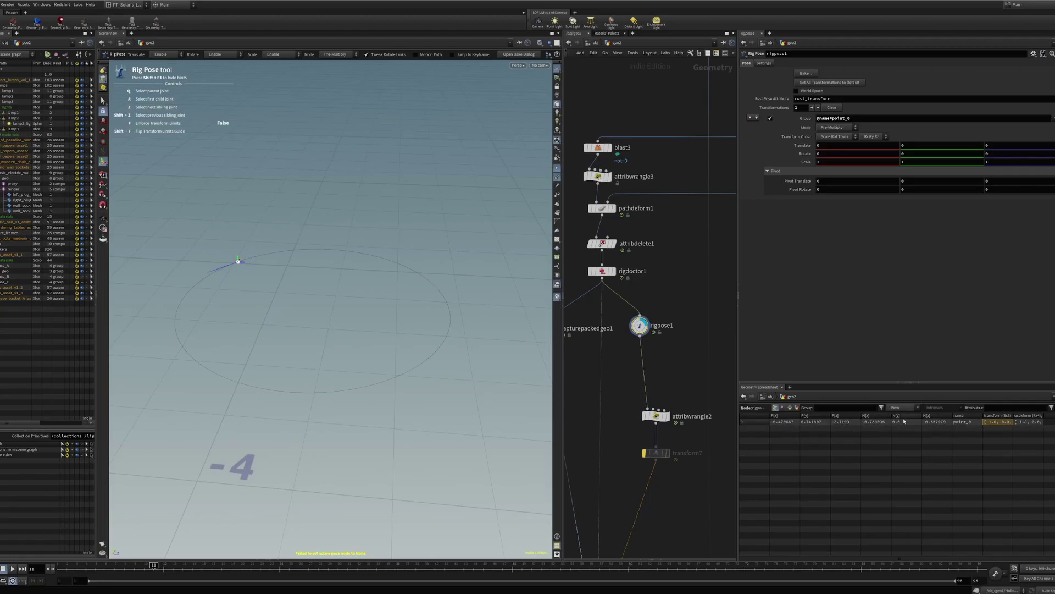
pyautogui.click(656, 416)
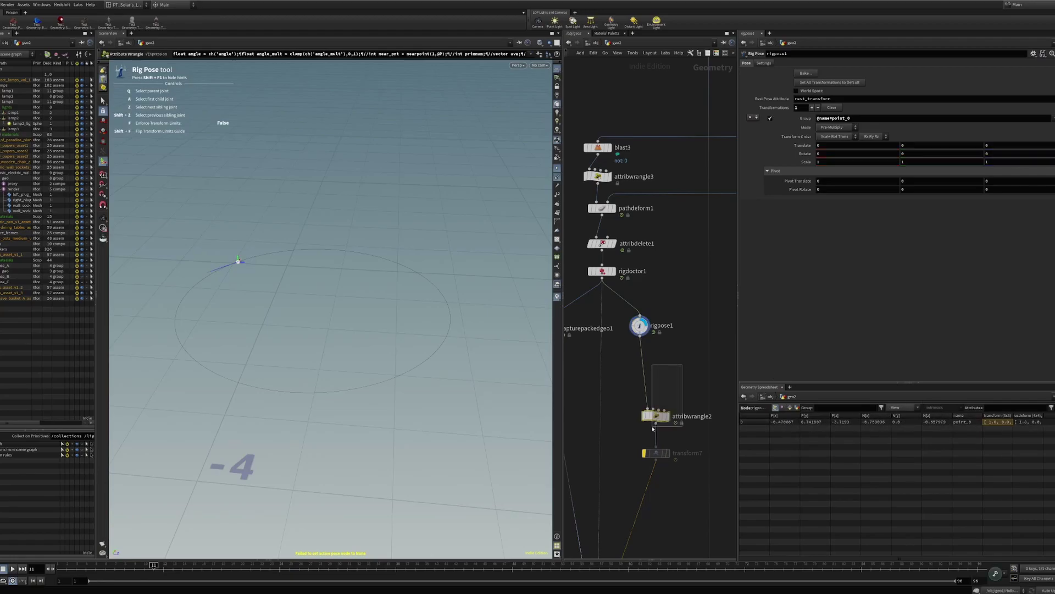
pyautogui.click(639, 325)
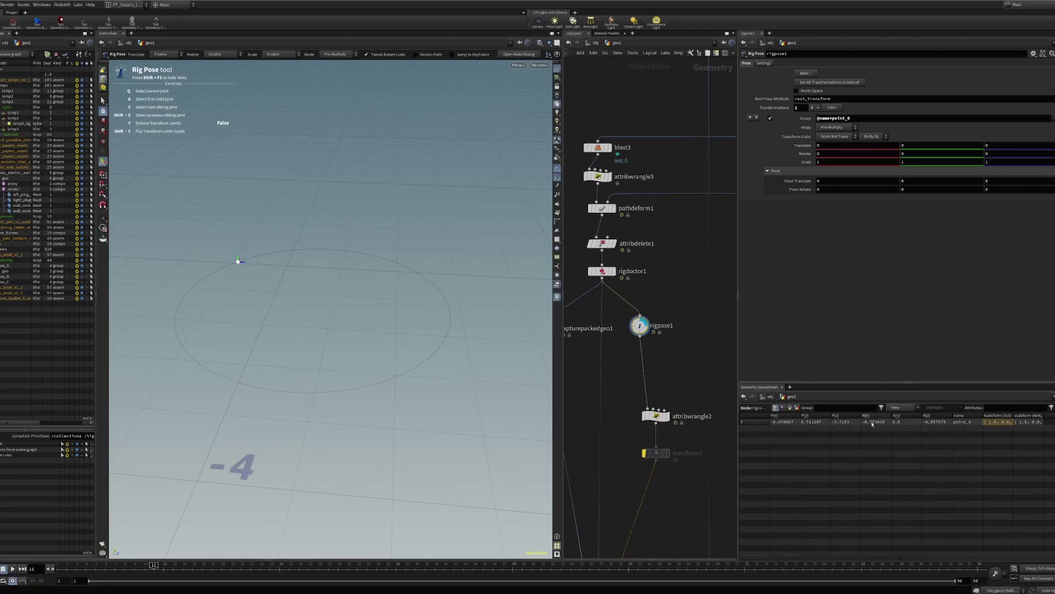
pyautogui.click(656, 415)
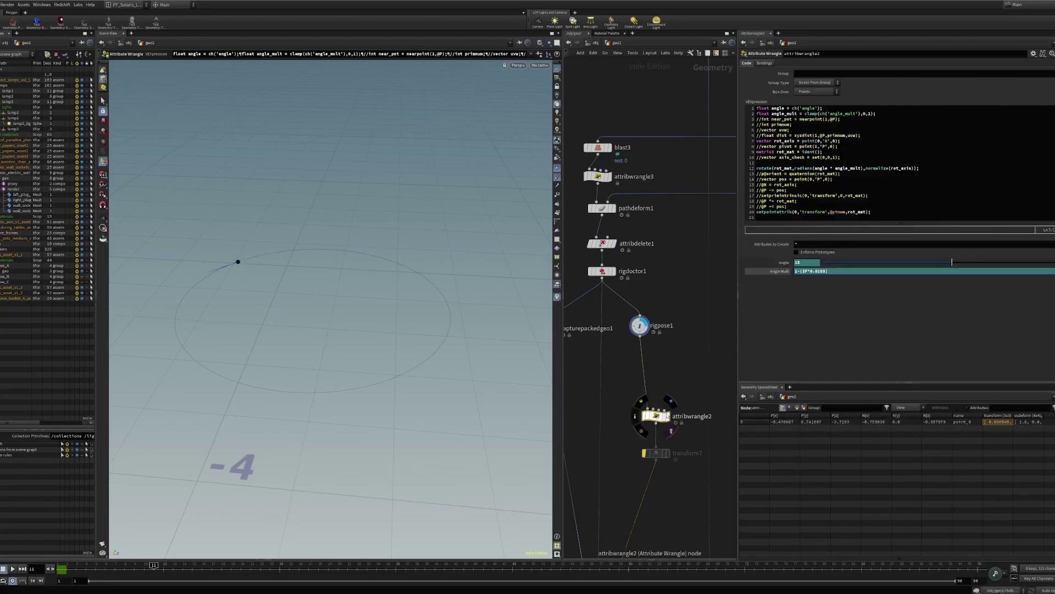
pyautogui.moveTo(655, 427); pyautogui.dragTo(656, 426)
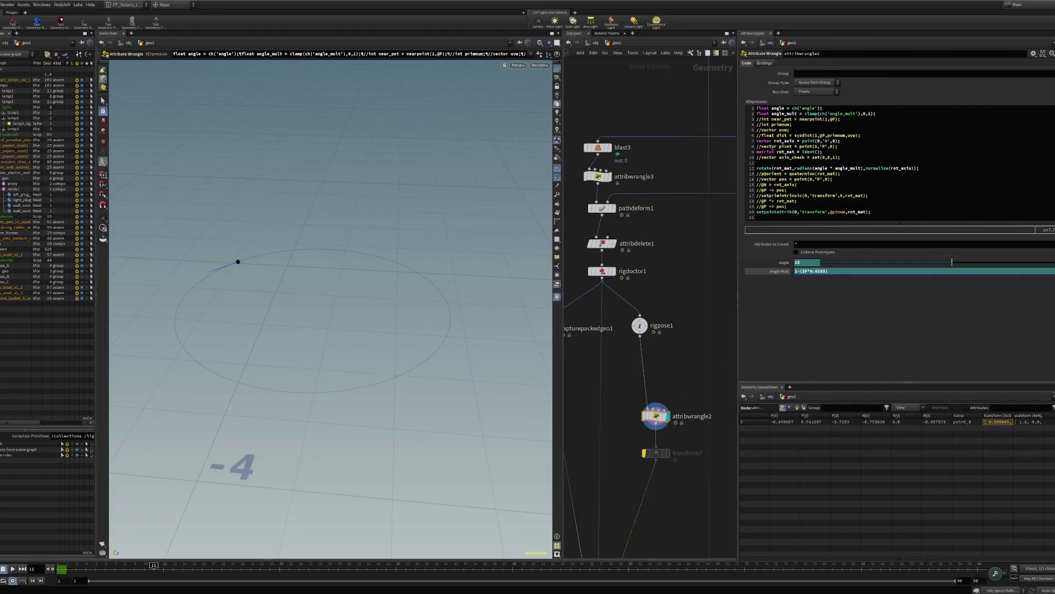
# Change the rot_axis definition in attribwrangle2's VEX code to read the point's normal directly with @N
pyautogui.moveTo(842, 140); pyautogui.dragTo(756, 141)
pyautogui.click(789, 147)
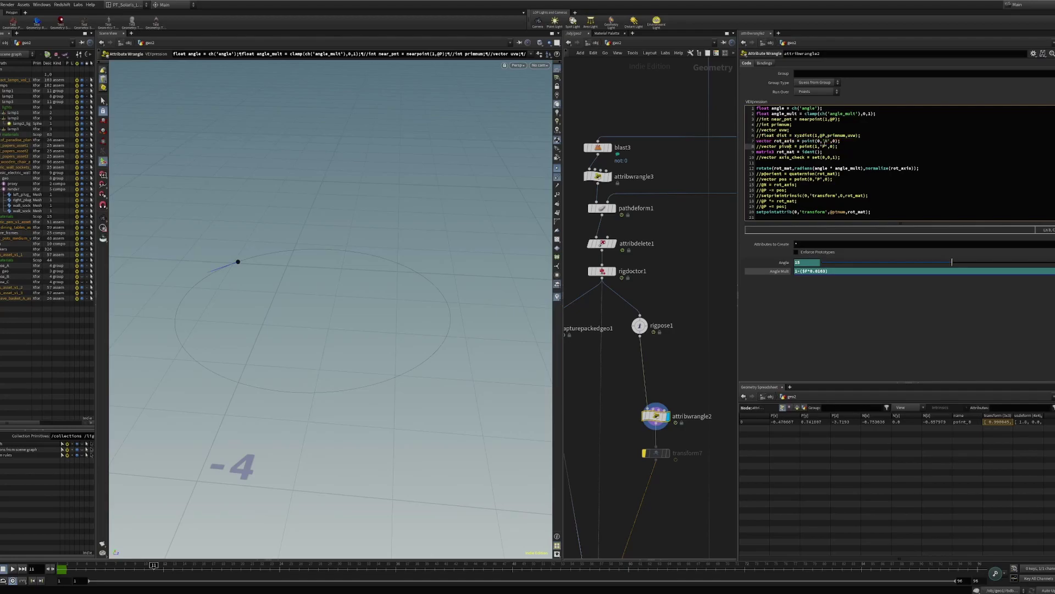
pyautogui.moveTo(801, 141); pyautogui.dragTo(839, 141)
pyautogui.write('@')
pyautogui.moveTo(810, 141); pyautogui.dragTo(778, 141)
pyautogui.click(776, 141)
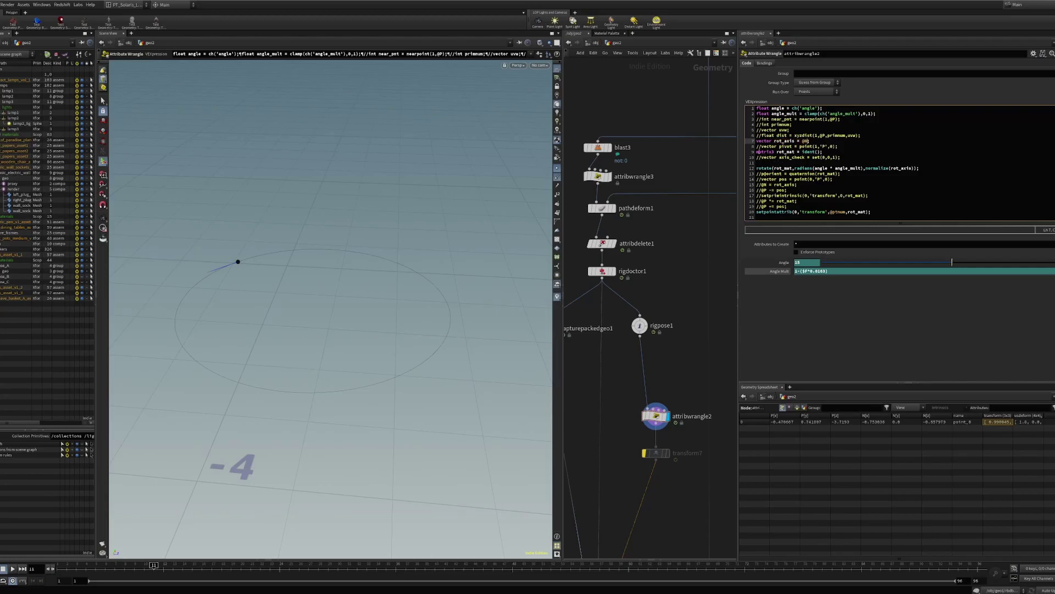
# Review the line initialising rot_mat with ident() and the rotate function call that uses it
pyautogui.moveTo(757, 152); pyautogui.dragTo(824, 151)
pyautogui.click(840, 148)
pyautogui.click(826, 152)
pyautogui.doubleClick(762, 168)
pyautogui.keyDown('alt'); pyautogui.moveTo(372, 259); pyautogui.dragTo(379, 282); pyautogui.keyUp('alt')
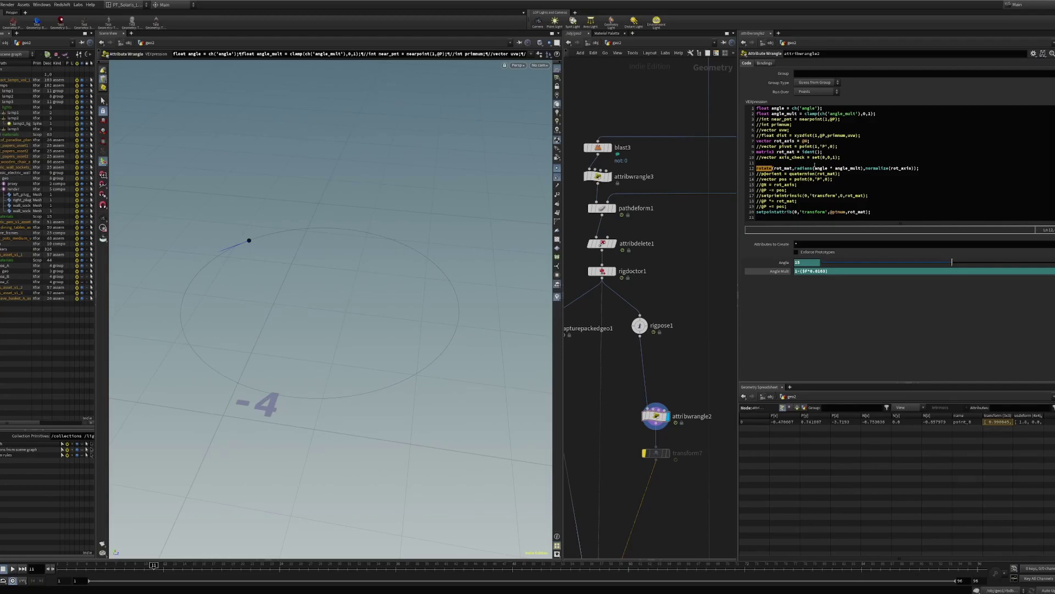
# Examine the rotate call's radians(angle * angle_mult) and normalize(rot_axis) arguments together with the variable definitions they use
pyautogui.moveTo(795, 169); pyautogui.dragTo(866, 168)
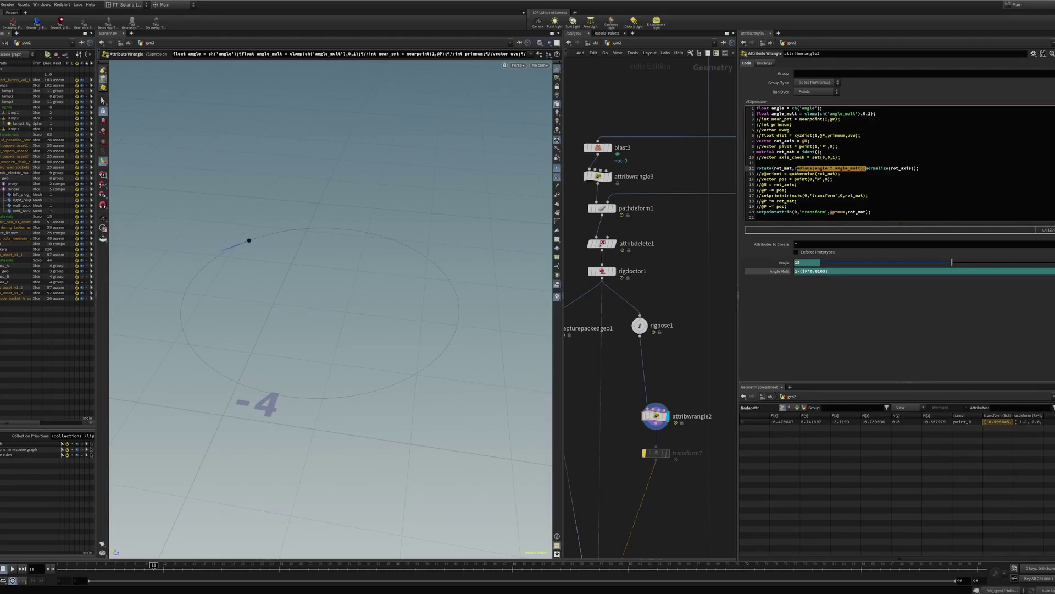
pyautogui.moveTo(836, 108); pyautogui.dragTo(735, 106)
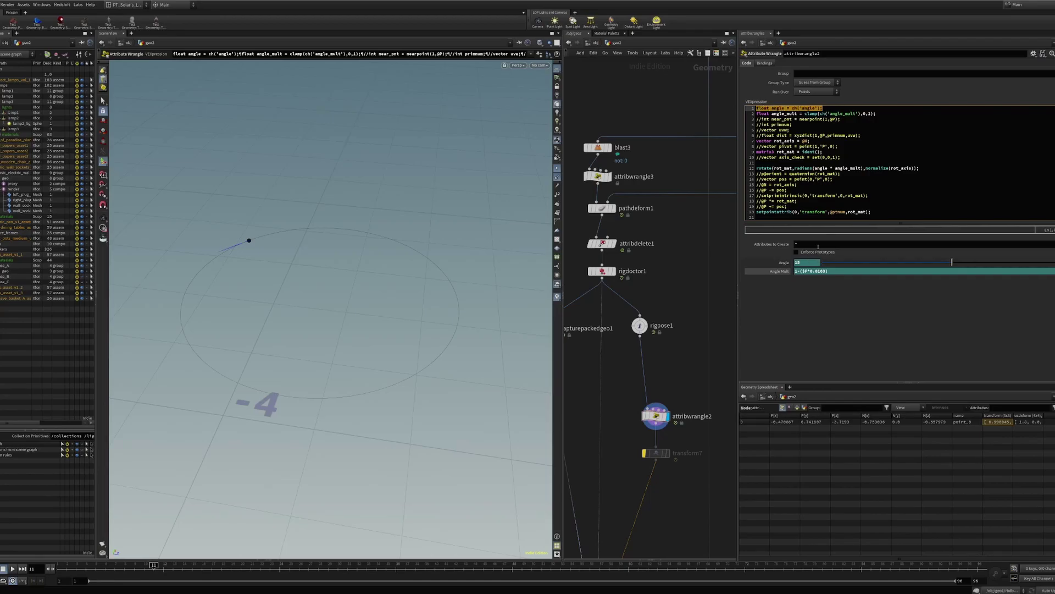
pyautogui.click(847, 179)
pyautogui.moveTo(867, 169); pyautogui.dragTo(912, 168)
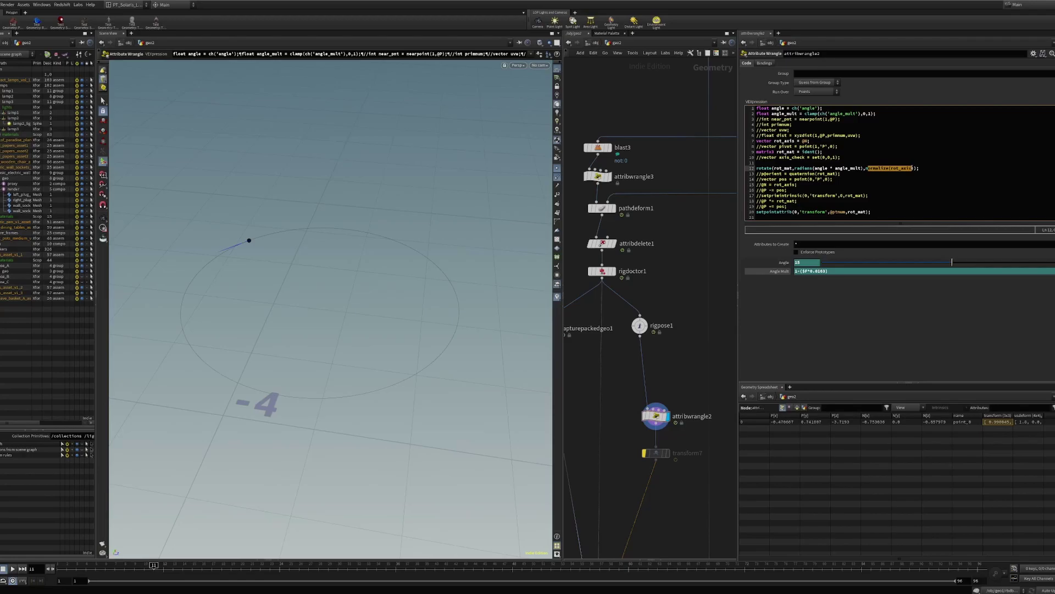
pyautogui.click(895, 173)
pyautogui.doubleClick(782, 141)
pyautogui.click(883, 168)
pyautogui.click(799, 173)
# Review the setpointattrib line that writes the transform attribute, relating it to the rigpose1 and attribwrangle2 nodes
pyautogui.moveTo(880, 212); pyautogui.dragTo(755, 211)
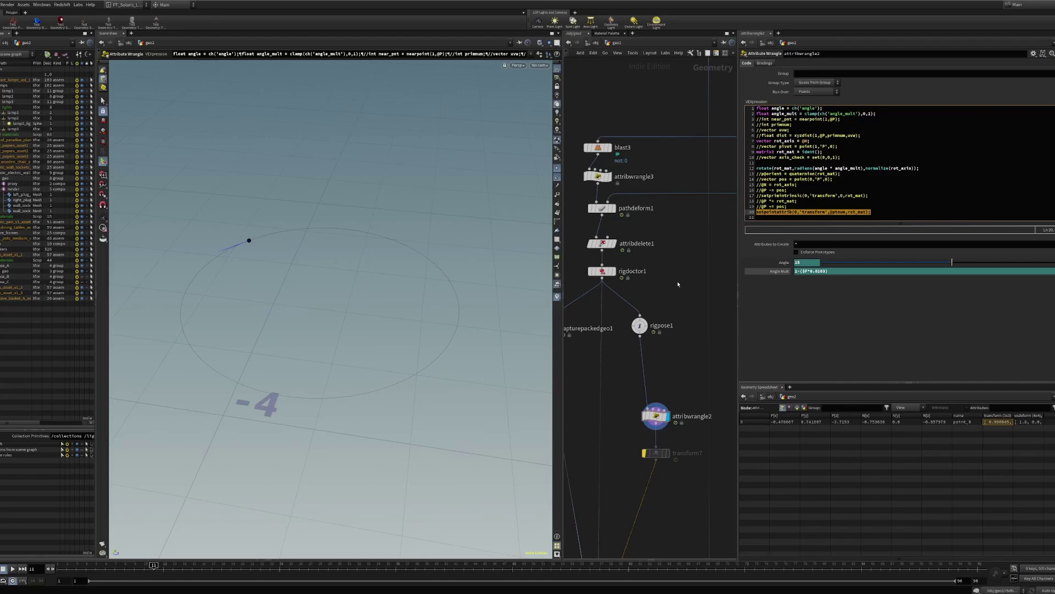
pyautogui.click(822, 202)
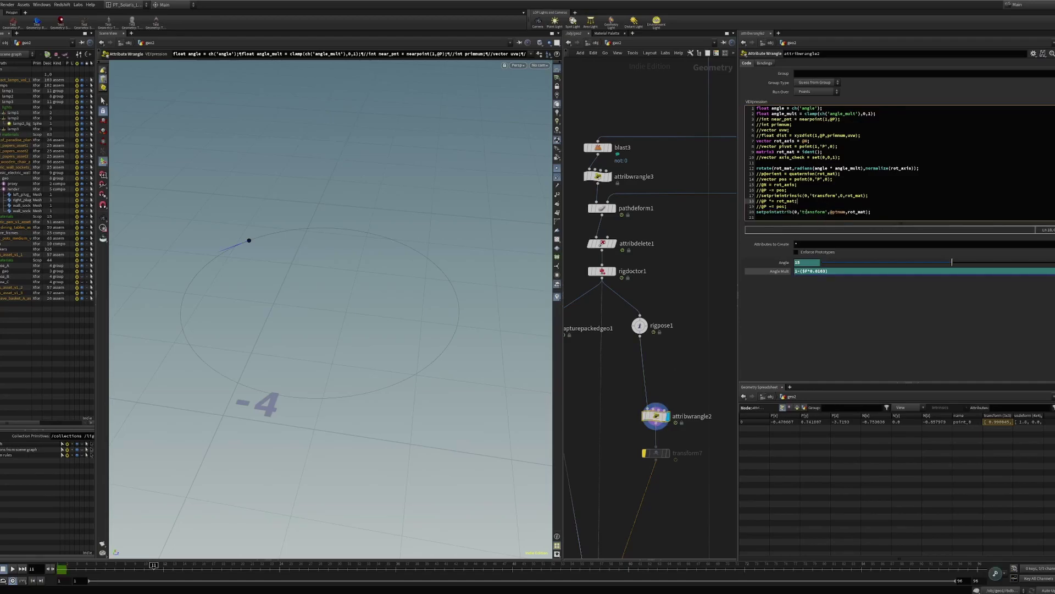
pyautogui.moveTo(802, 211); pyautogui.dragTo(825, 212)
pyautogui.moveTo(674, 309); pyautogui.dragTo(631, 346)
pyautogui.moveTo(681, 382); pyautogui.dragTo(641, 435)
pyautogui.click(815, 207)
pyautogui.moveTo(802, 212); pyautogui.dragTo(825, 212)
pyautogui.moveTo(848, 212); pyautogui.dragTo(863, 212)
pyautogui.click(838, 212)
pyautogui.moveTo(756, 216); pyautogui.dragTo(792, 213)
pyautogui.click(810, 212)
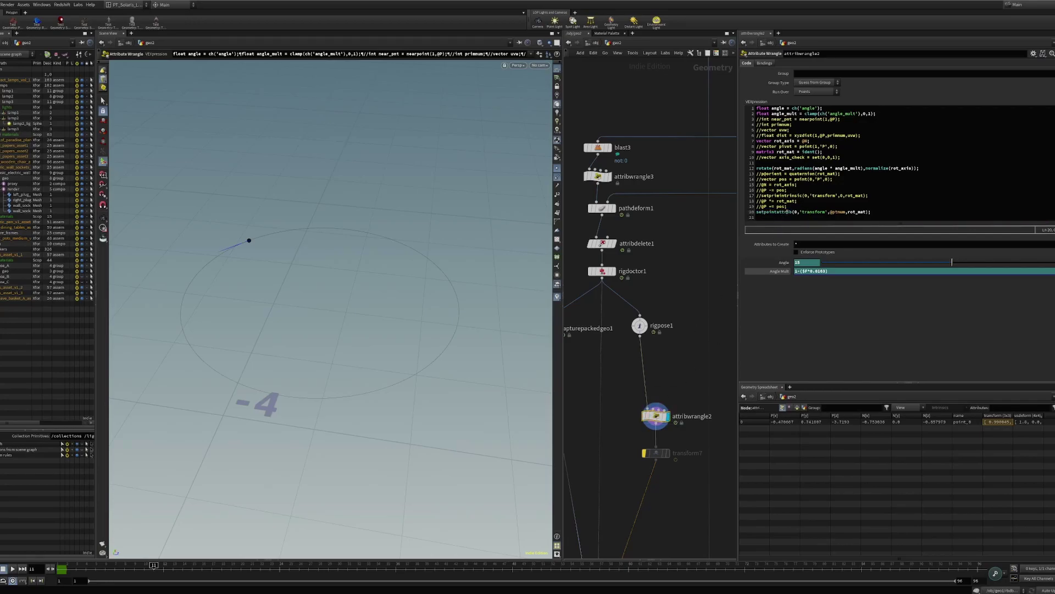
pyautogui.click(795, 212)
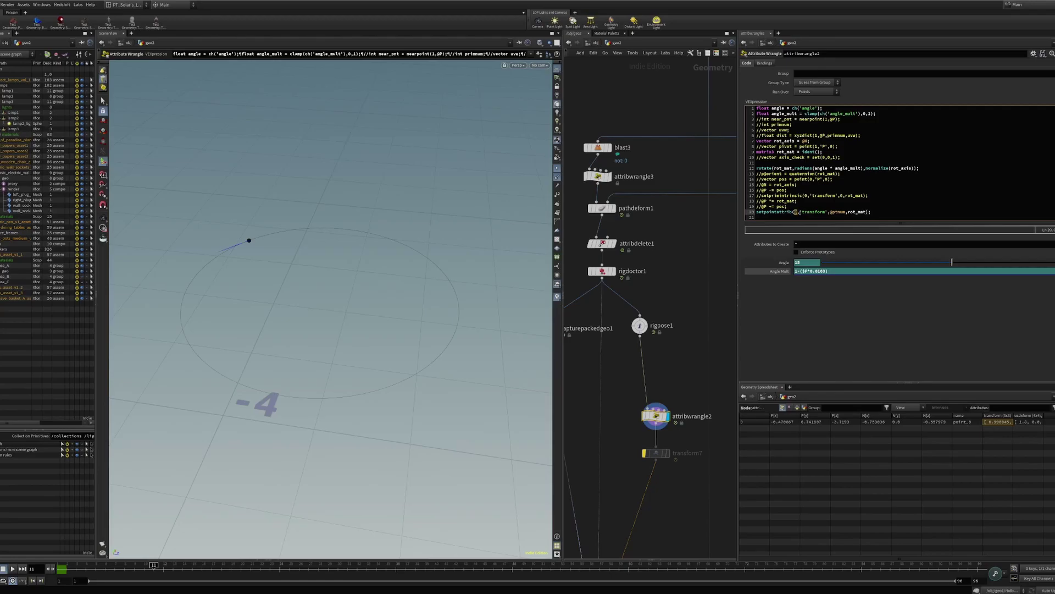
pyautogui.moveTo(802, 211); pyautogui.dragTo(827, 211)
pyautogui.doubleClick(838, 213)
pyautogui.click(847, 211)
pyautogui.moveTo(847, 211); pyautogui.dragTo(869, 211)
pyautogui.doubleClick(792, 168)
# Select jointdeform1 below the rig branch and display its deformed vase
pyautogui.scroll(-6, 573, 340)
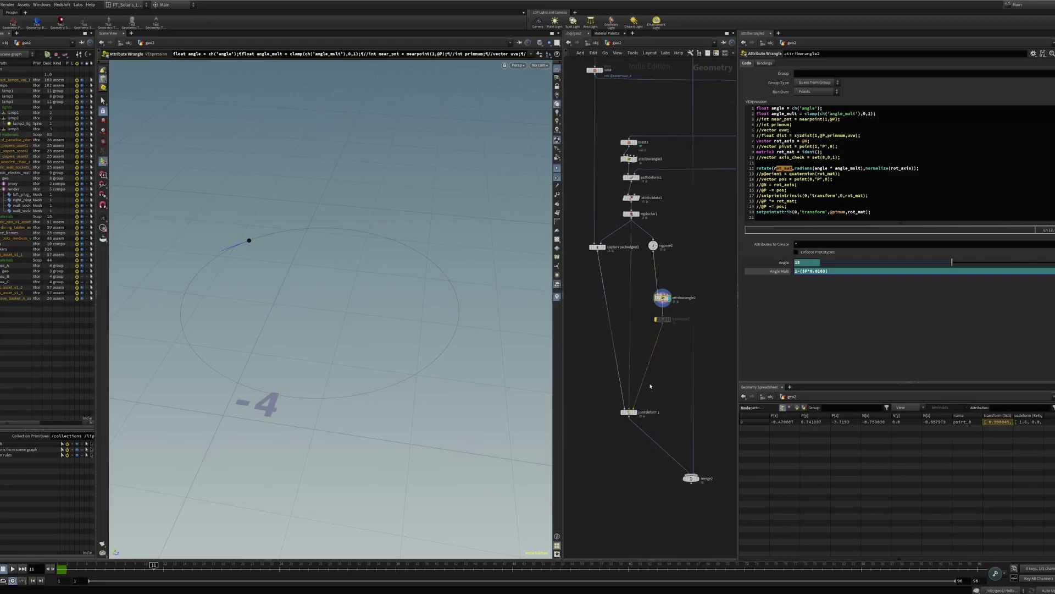
pyautogui.scroll(5, 681, 308)
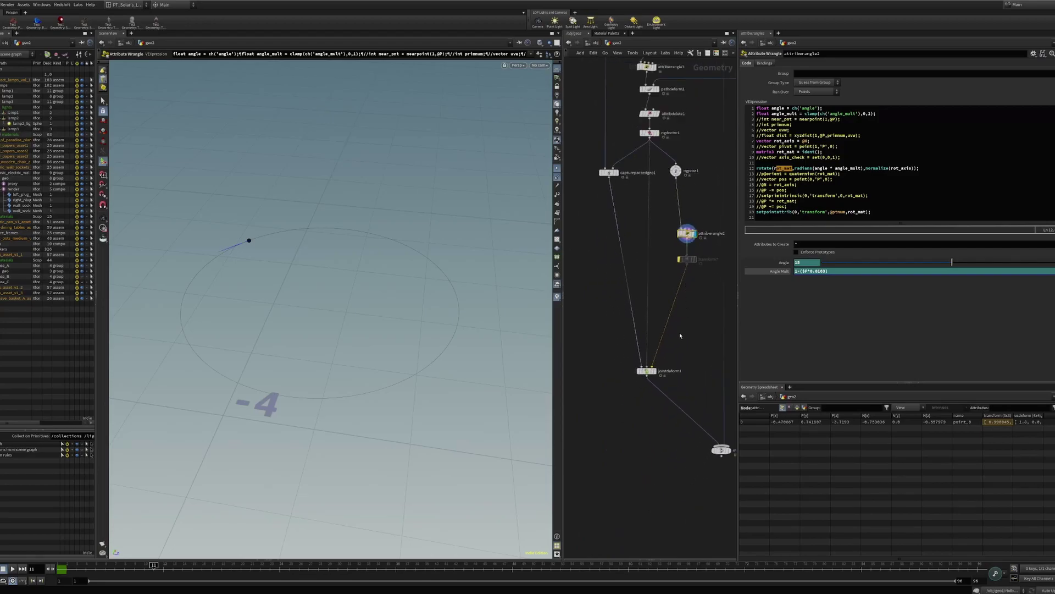
pyautogui.moveTo(656, 367); pyautogui.dragTo(674, 330, button='middle')
pyautogui.moveTo(675, 330); pyautogui.dragTo(622, 391)
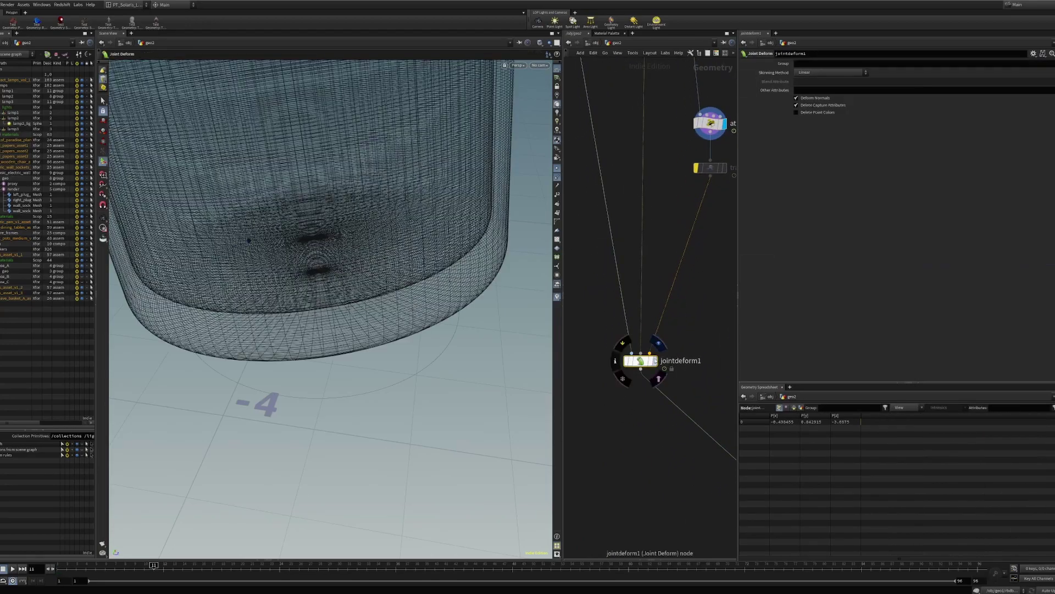
pyautogui.click(658, 347)
pyautogui.moveTo(702, 326); pyautogui.dragTo(623, 392)
# Select capturepackedgeo1 upstream and review its manual capture settings for vase_A and point_0
pyautogui.moveTo(655, 237); pyautogui.dragTo(610, 289, button='right')
pyautogui.moveTo(657, 236); pyautogui.dragTo(629, 304, button='middle')
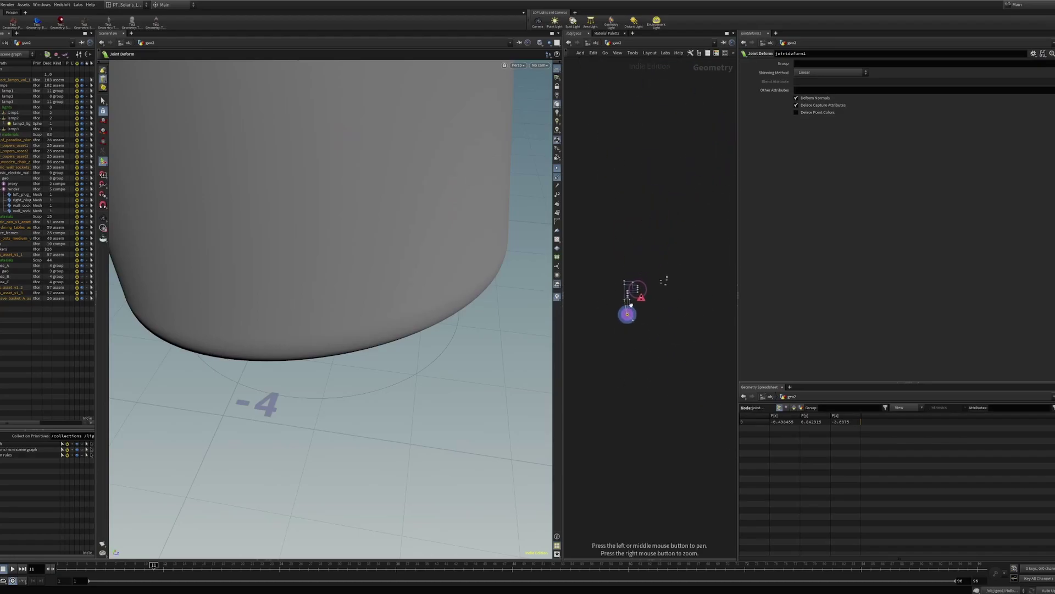
pyautogui.moveTo(629, 303); pyautogui.dragTo(679, 257, button='right')
pyautogui.moveTo(610, 286); pyautogui.dragTo(668, 302, button='middle')
pyautogui.click(631, 264)
pyautogui.moveTo(623, 141); pyautogui.dragTo(627, 248, button='middle')
# Display the vase blast node, frame the whole vase in the viewport and check the node's geometry info
pyautogui.click(640, 202)
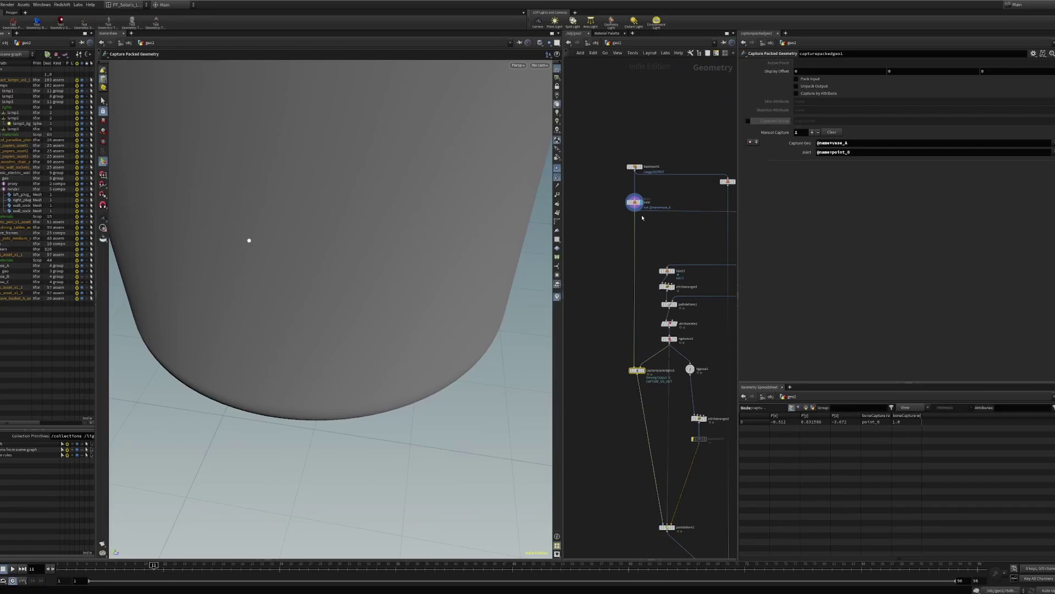
pyautogui.keyDown('alt'); pyautogui.moveTo(403, 275); pyautogui.dragTo(339, 268, button='right'); pyautogui.keyUp('alt')
pyautogui.keyDown('alt'); pyautogui.moveTo(339, 268); pyautogui.dragTo(283, 354, button='middle'); pyautogui.keyUp('alt')
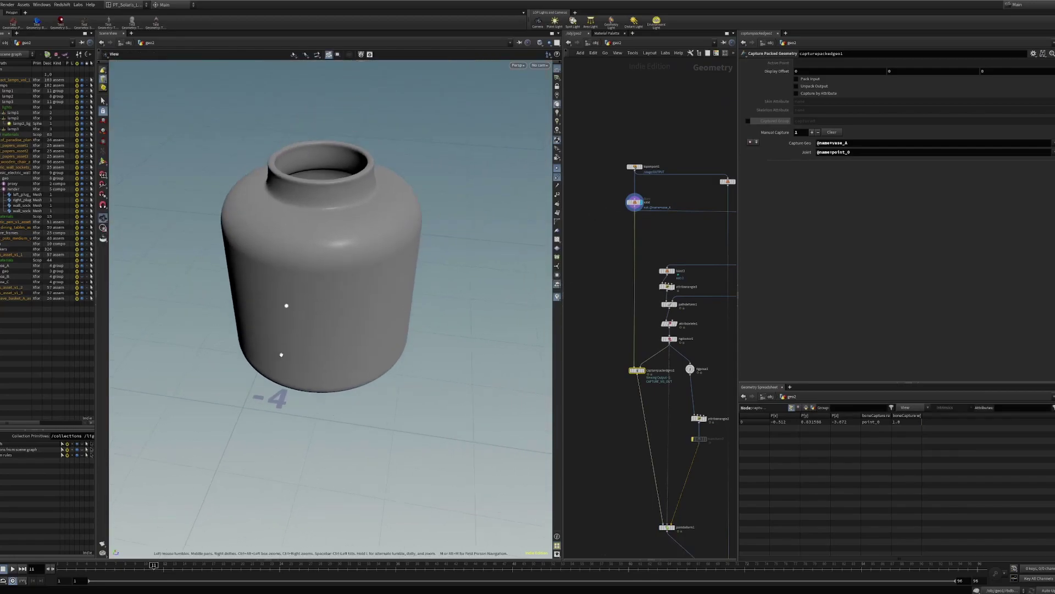
pyautogui.click(634, 201)
pyautogui.scroll(3, 632, 209)
pyautogui.middleClick(633, 212)
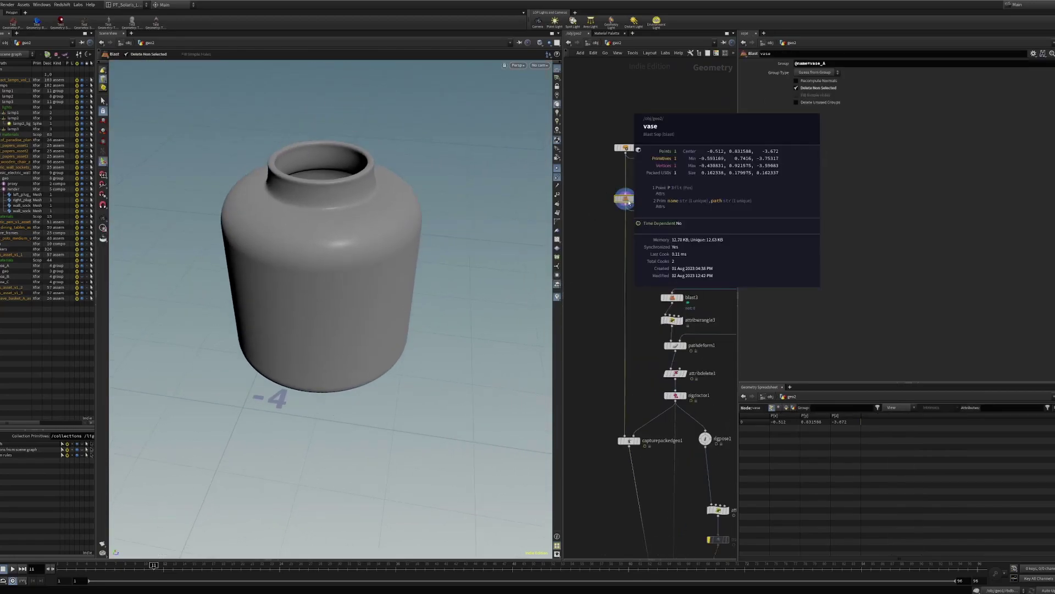
# Display capturepackedgeo1 and inspect its captured vase geometry and node info
pyautogui.moveTo(658, 366); pyautogui.dragTo(657, 243, button='middle')
pyautogui.click(627, 318)
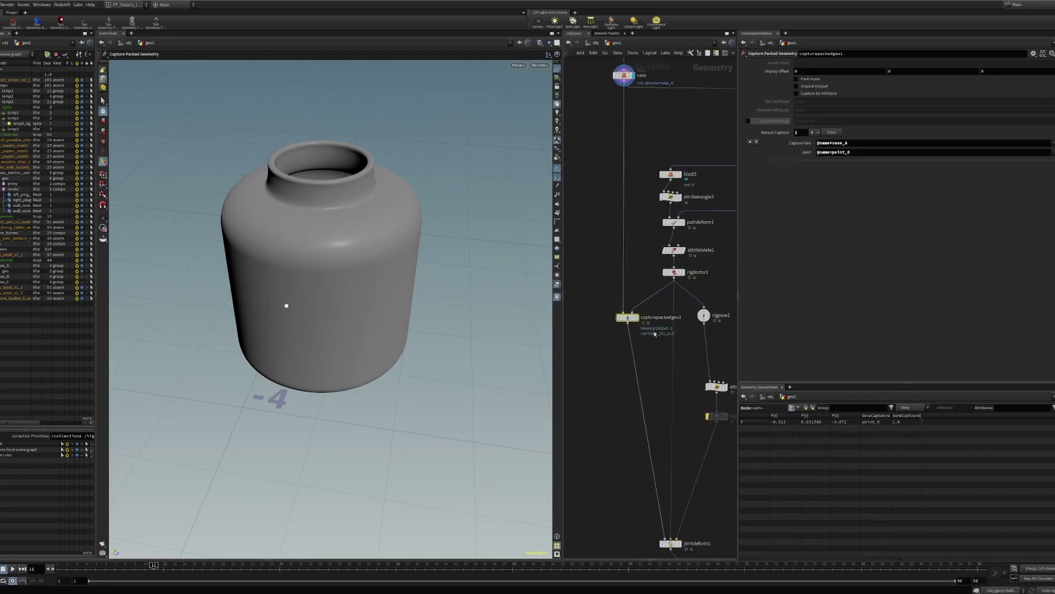
pyautogui.click(635, 317)
pyautogui.moveTo(598, 352); pyautogui.dragTo(630, 326)
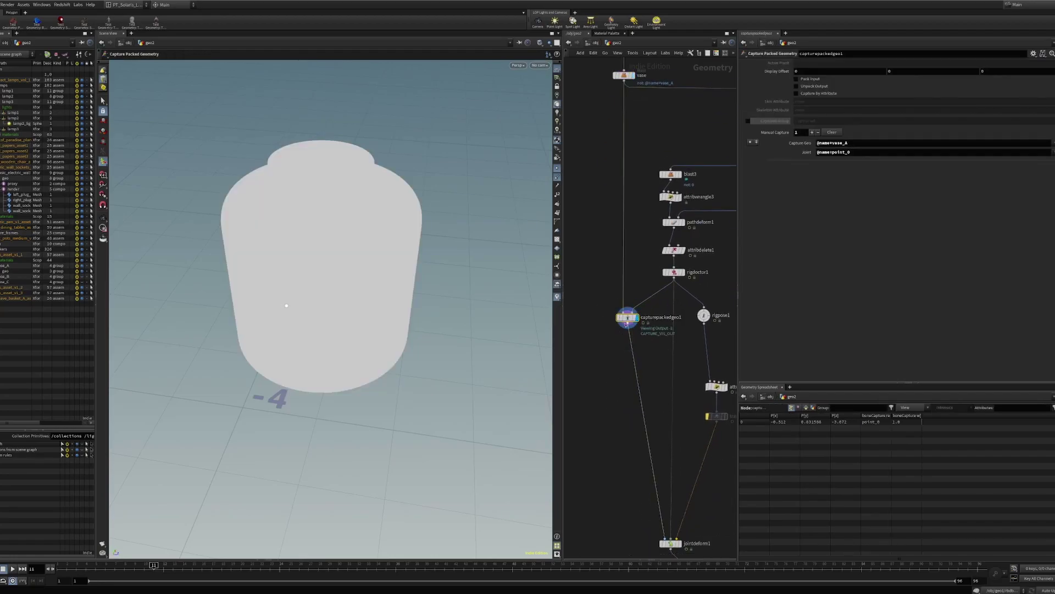
pyautogui.middleClick(631, 328)
# Display jointdeform1, examine the deformed vase from a low angle, and select attribwrangle2 in its animated pose branch
pyautogui.moveTo(670, 557); pyautogui.dragTo(651, 401, button='middle')
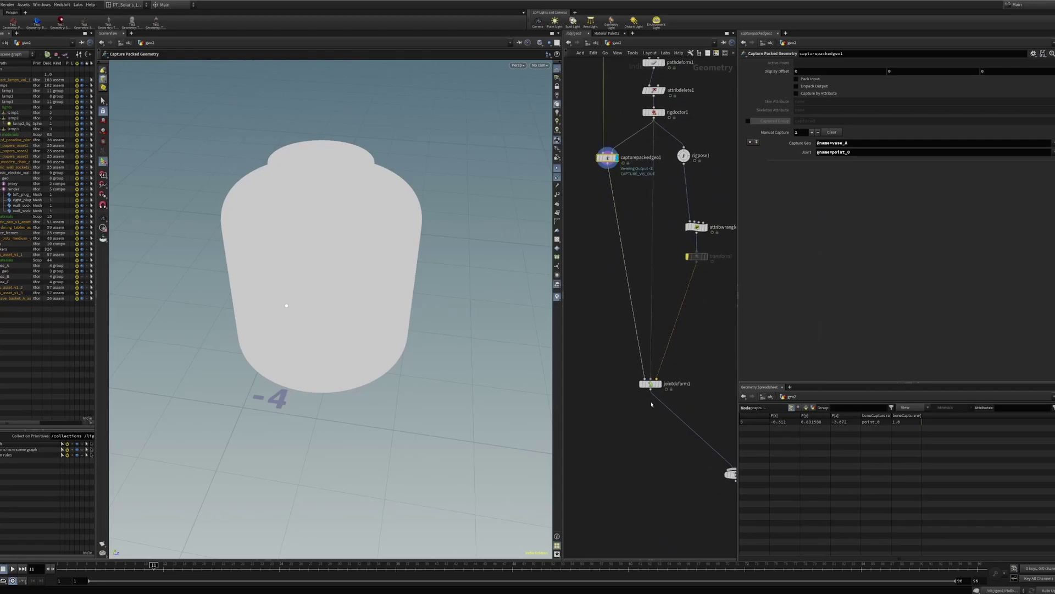
pyautogui.scroll(4, 654, 413)
pyautogui.moveTo(630, 397); pyautogui.dragTo(651, 360)
pyautogui.click(661, 358)
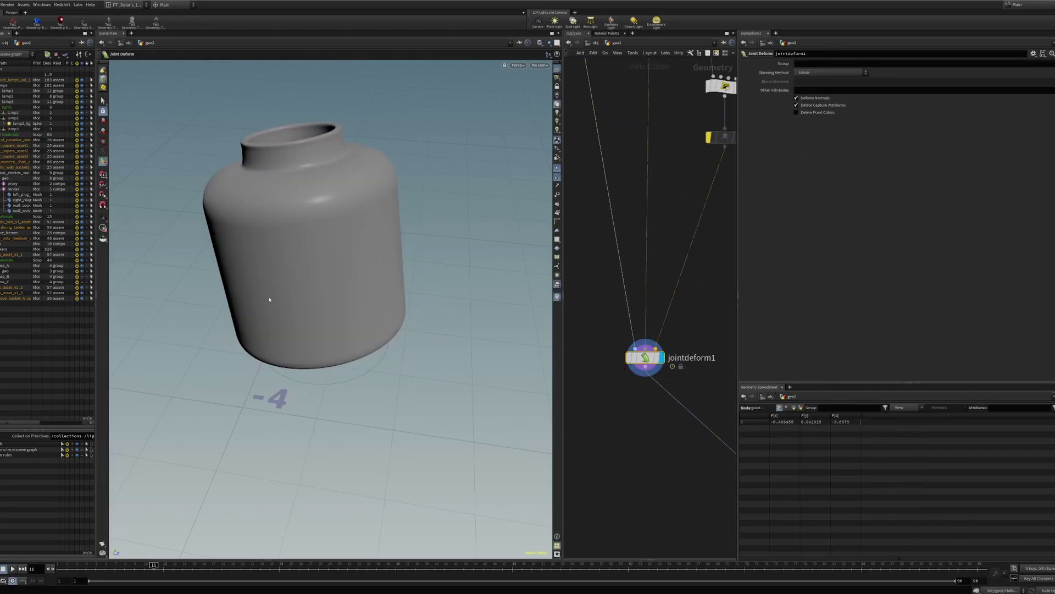
pyautogui.keyDown('alt'); pyautogui.moveTo(269, 300); pyautogui.dragTo(280, 235); pyautogui.keyUp('alt')
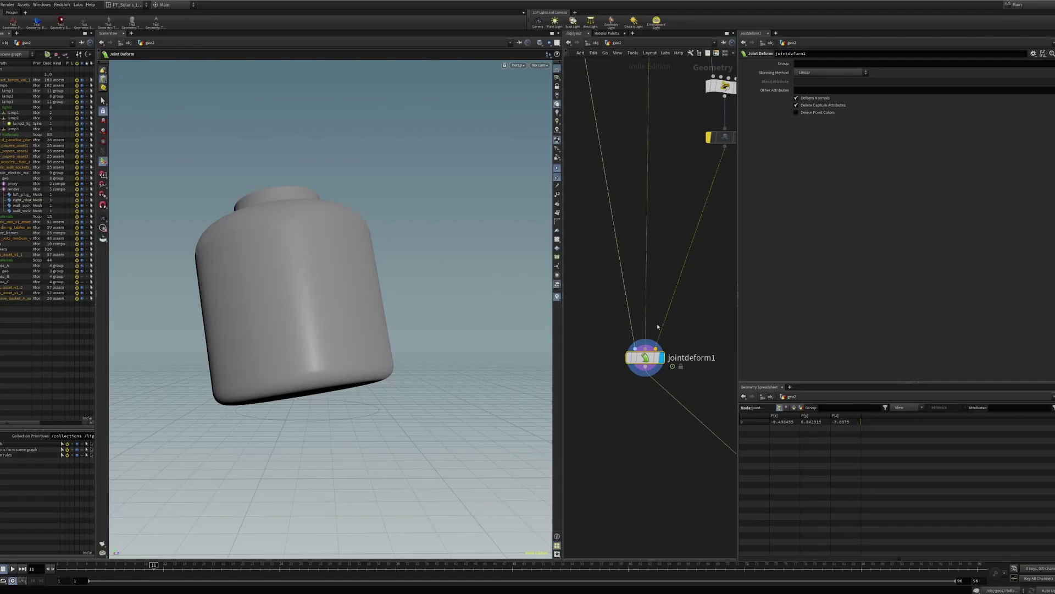
pyautogui.press('h')
pyautogui.click(663, 266)
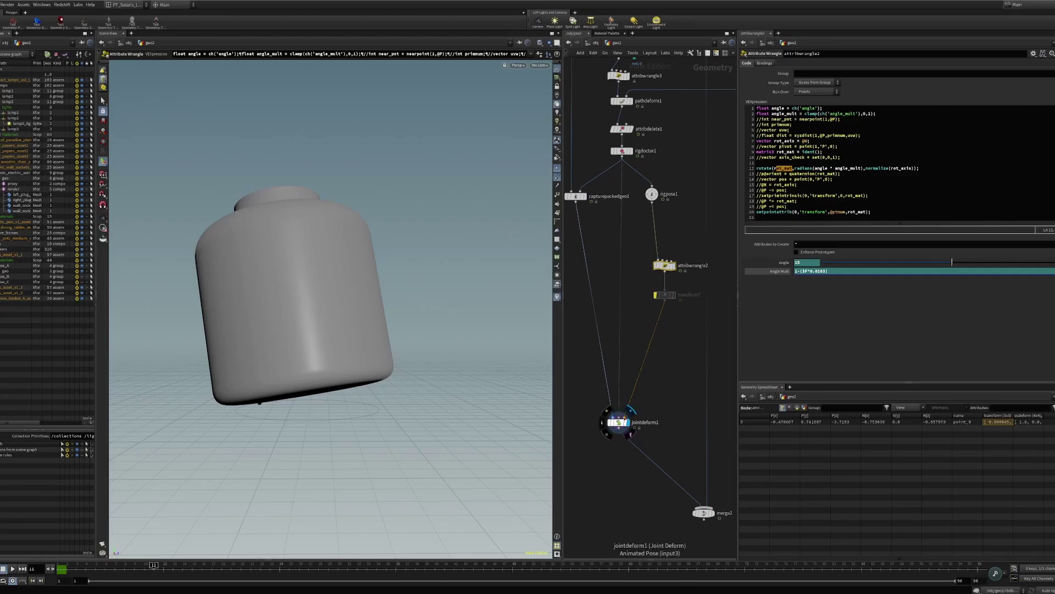
pyautogui.moveTo(634, 248); pyautogui.dragTo(633, 298, button='middle')
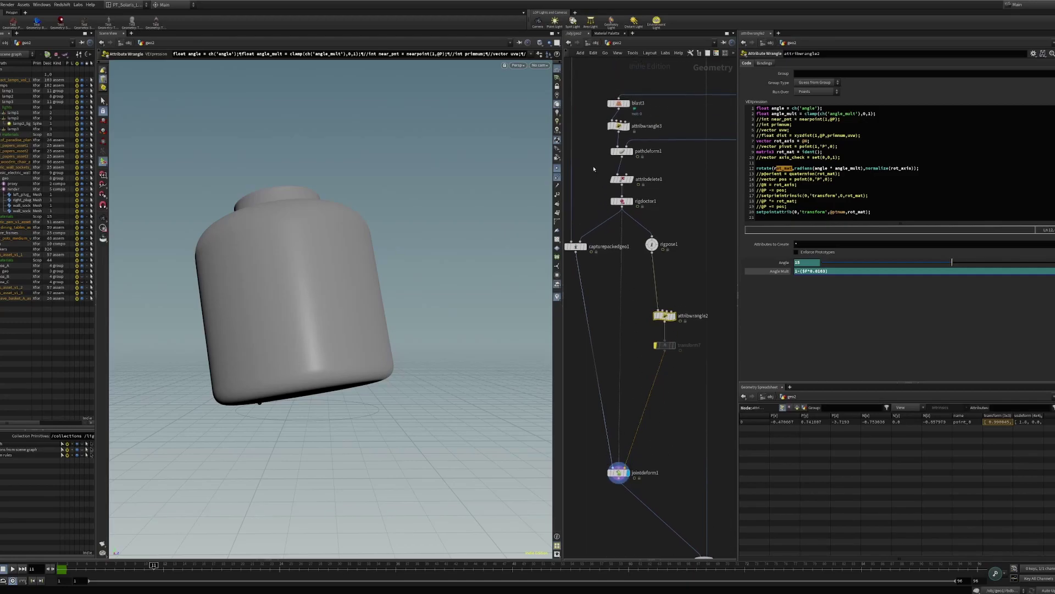
# Review rigdoctor1's settings for initializing the joint's name and transform, and select jointdeform1 at the end of the branches
pyautogui.click(622, 201)
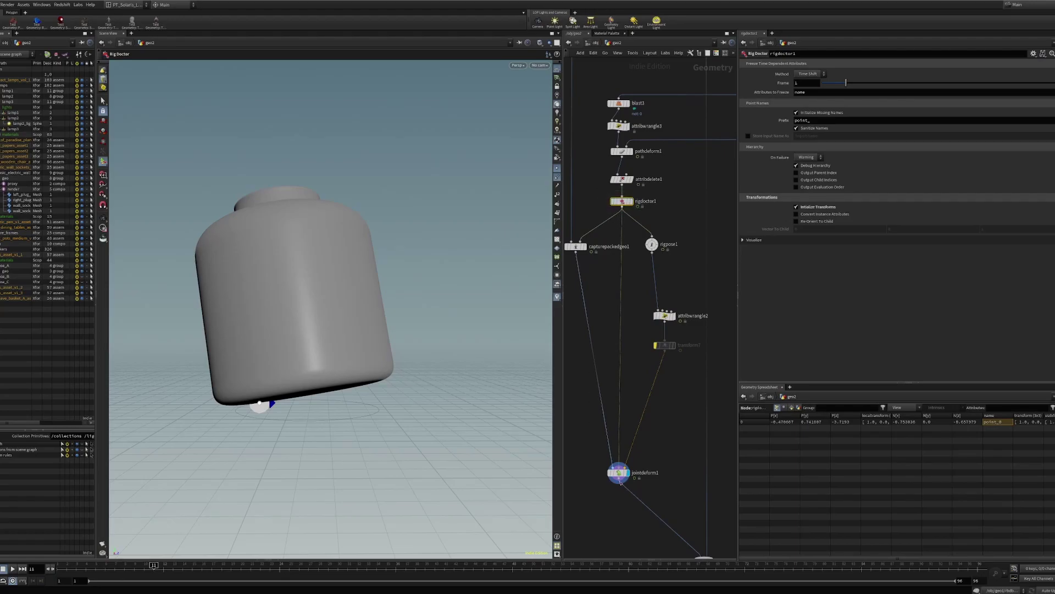
pyautogui.moveTo(602, 500); pyautogui.dragTo(651, 455)
pyautogui.moveTo(623, 348); pyautogui.dragTo(657, 274, button='middle')
pyautogui.scroll(1, 607, 470)
pyautogui.moveTo(612, 467); pyautogui.dragTo(706, 357)
pyautogui.scroll(-3, 650, 429)
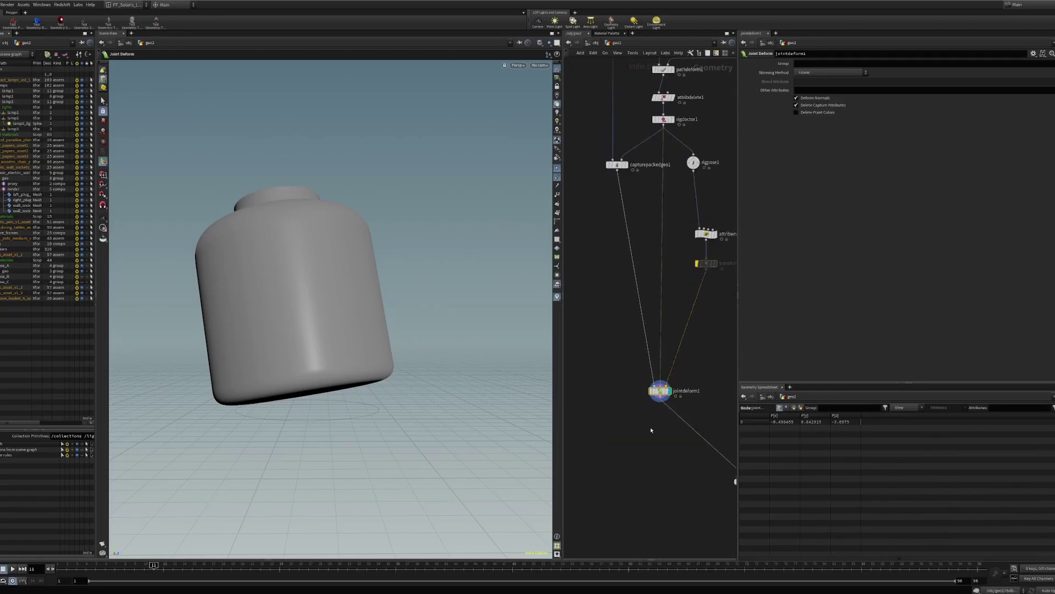
# Scrub the timeline to frame 17 and examine the whole deformed vase from farther away
pyautogui.moveTo(114, 566); pyautogui.dragTo(211, 565)
pyautogui.press('Escape')
pyautogui.moveTo(339, 374); pyautogui.dragTo(214, 462, button='right')
pyautogui.press('Return')
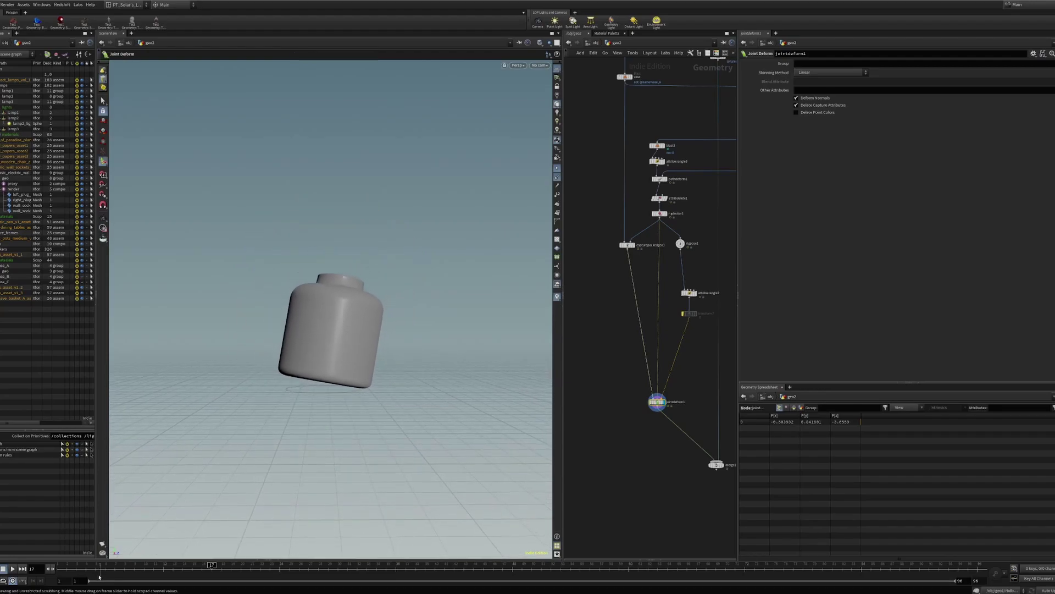
# Turn on the template display for pathdeform1 and orientalongcurve1, and view the vase's base from below against the guide curve
pyautogui.scroll(3, 691, 207)
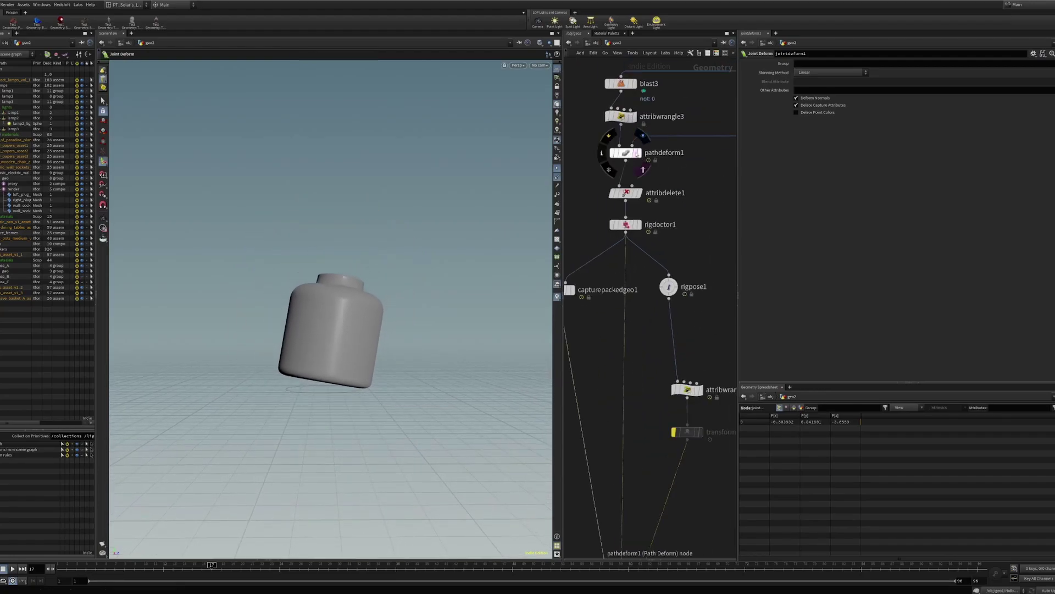
pyautogui.click(635, 152)
pyautogui.keyDown('alt'); pyautogui.moveTo(391, 412); pyautogui.dragTo(384, 391); pyautogui.keyUp('alt')
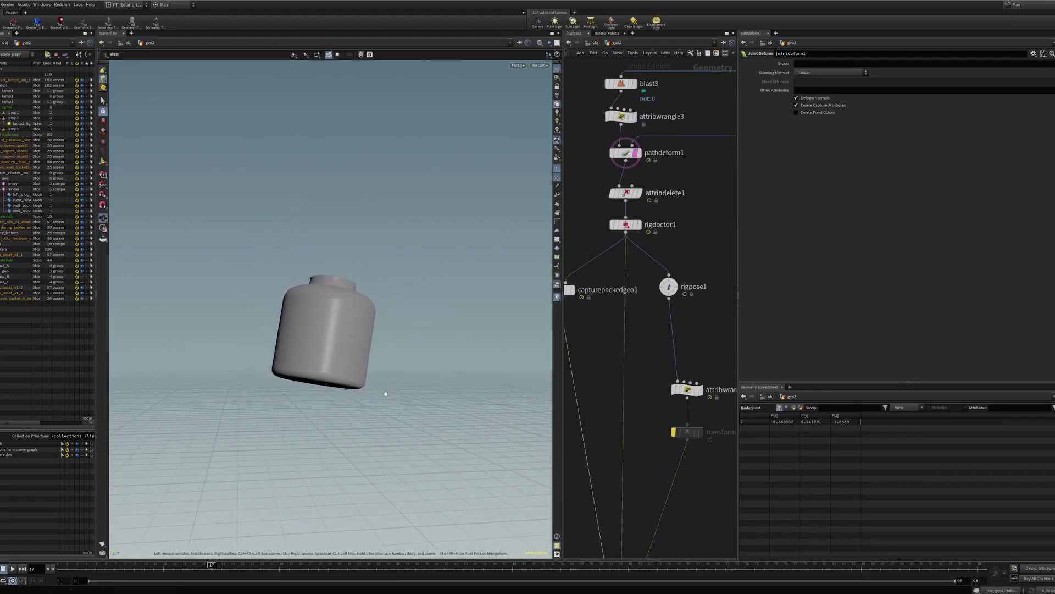
pyautogui.scroll(-1, 673, 174)
pyautogui.moveTo(676, 174); pyautogui.dragTo(587, 278, button='middle')
pyautogui.scroll(-4, 587, 278)
pyautogui.scroll(3, 664, 240)
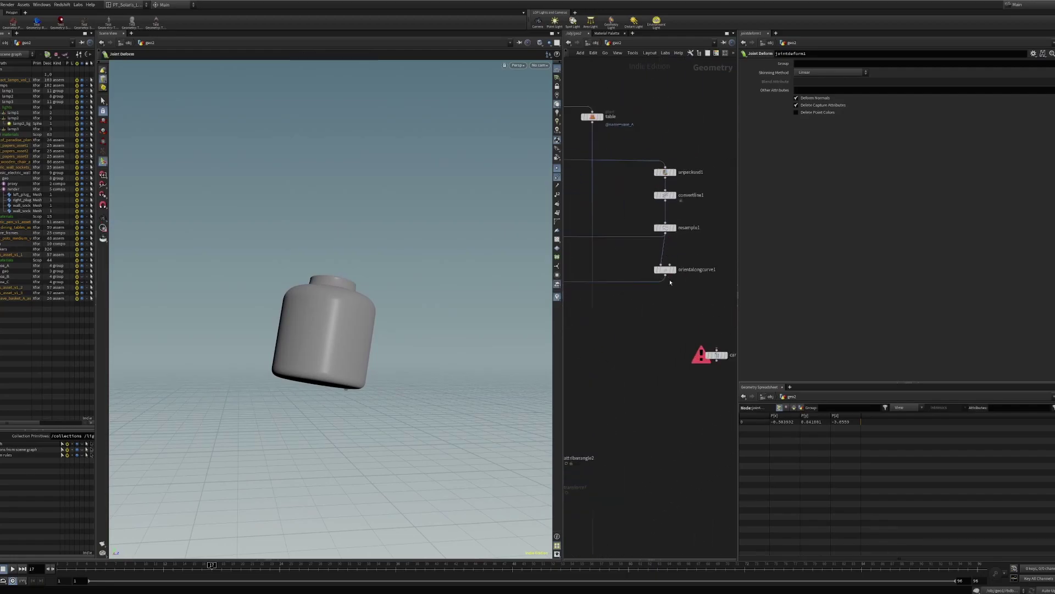
pyautogui.click(673, 272)
pyautogui.moveTo(403, 361); pyautogui.dragTo(259, 384)
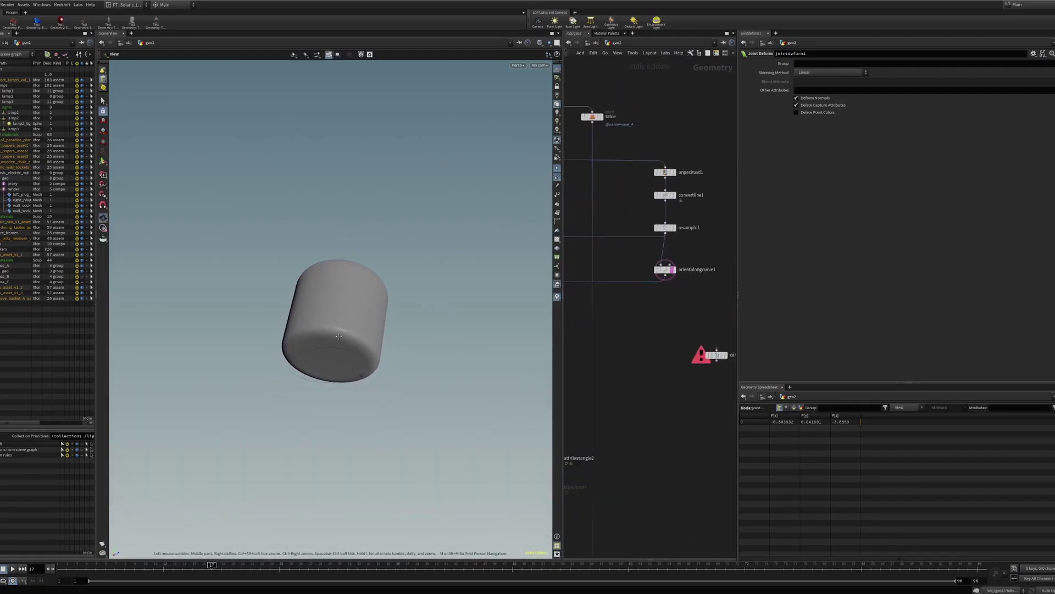
pyautogui.moveTo(258, 384); pyautogui.dragTo(295, 405, button='right')
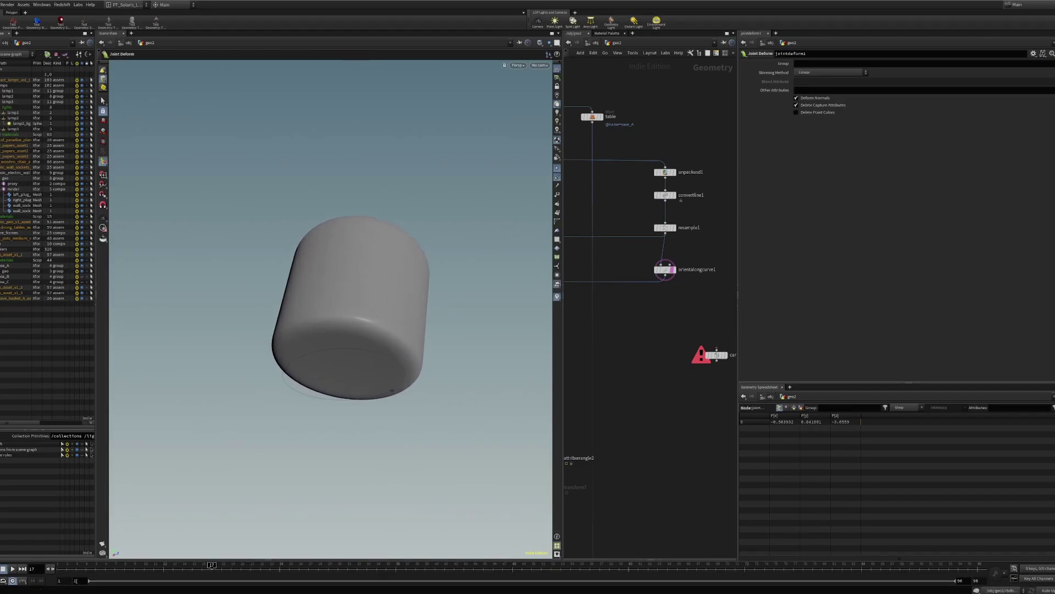
# Scrub the animation to frame 32 and on to frame 68, examining the vase's wobble from below and from the side
pyautogui.moveTo(211, 565); pyautogui.dragTo(358, 519)
pyautogui.press('space')
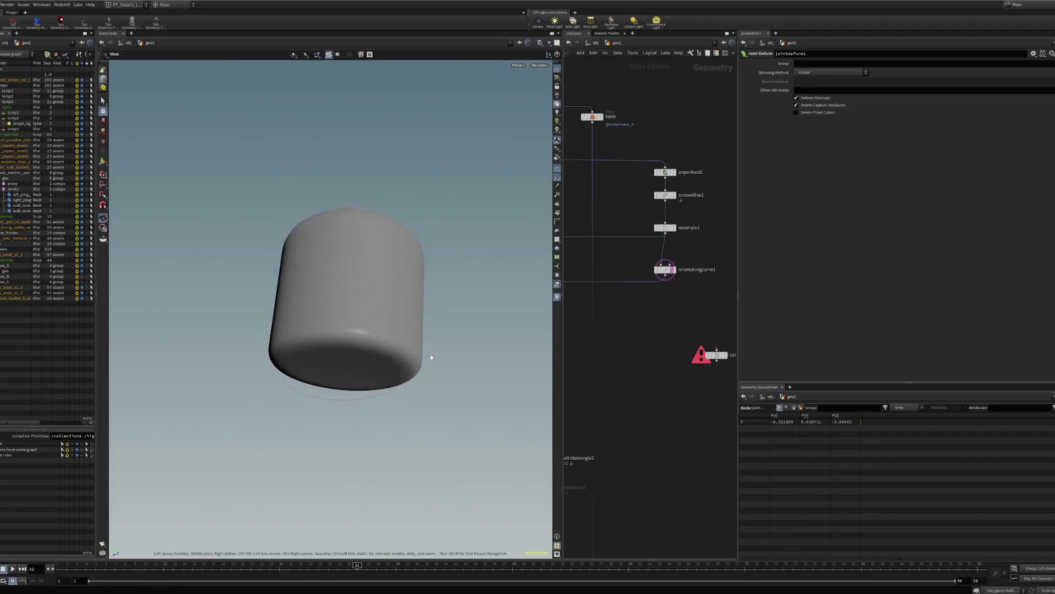
pyautogui.moveTo(431, 359); pyautogui.dragTo(360, 358, button='right')
pyautogui.moveTo(361, 358); pyautogui.dragTo(335, 394)
pyautogui.moveTo(242, 567); pyautogui.dragTo(705, 590)
# Find the animated pose branch below rigpose1 and select attribwrangle2 to show its code and angle parameters
pyautogui.scroll(-2, 661, 347)
pyautogui.moveTo(661, 347); pyautogui.dragTo(710, 286, button='middle')
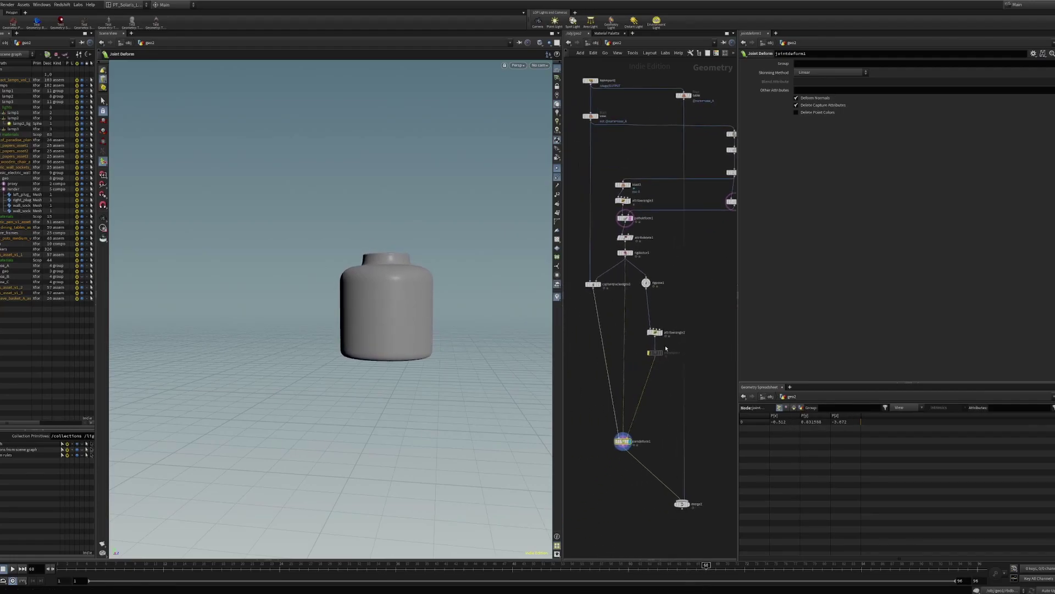
pyautogui.moveTo(665, 348); pyautogui.dragTo(686, 324, button='middle')
pyautogui.moveTo(679, 253); pyautogui.dragTo(690, 297, button='middle')
pyautogui.scroll(3, 690, 296)
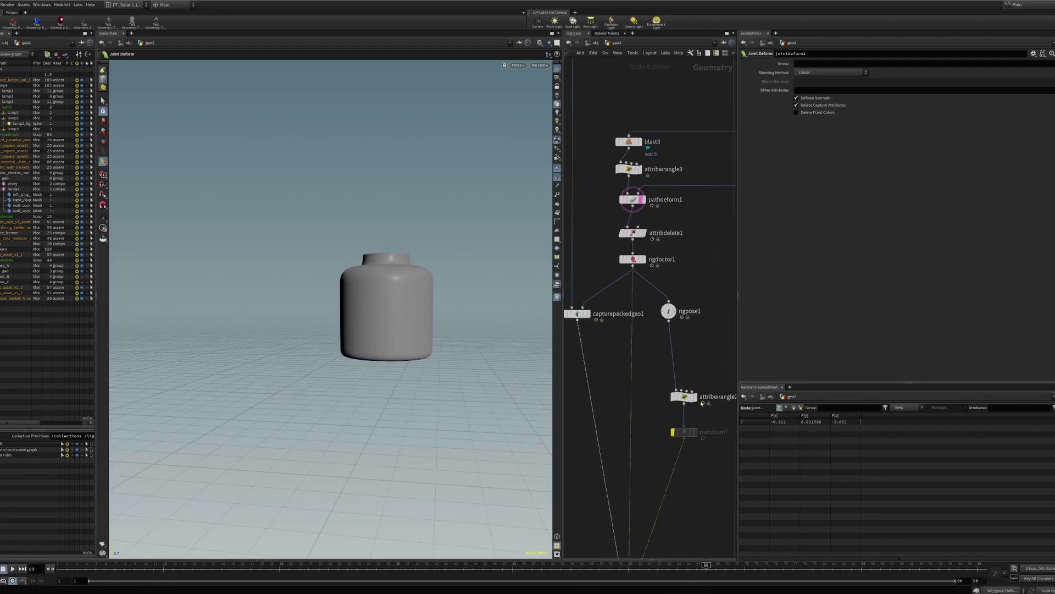
pyautogui.moveTo(702, 403); pyautogui.dragTo(679, 358, button='middle')
pyautogui.moveTo(700, 320); pyautogui.dragTo(623, 380)
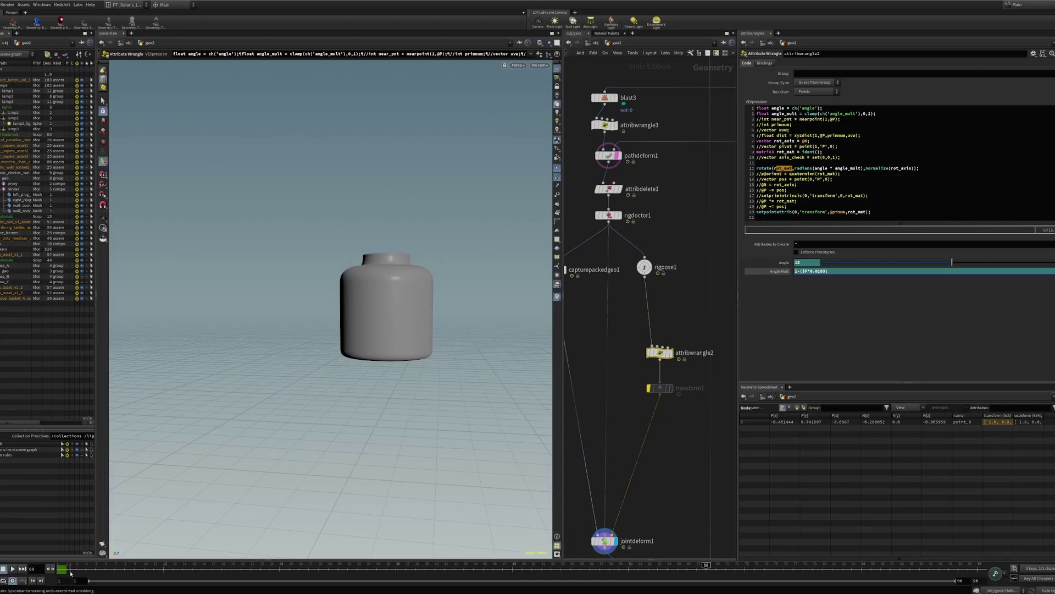
# Show Angle Mult's evaluated value instead of its expression, and scrub the animation to frame 70 to watch it change
pyautogui.moveTo(71, 573); pyautogui.dragTo(131, 571)
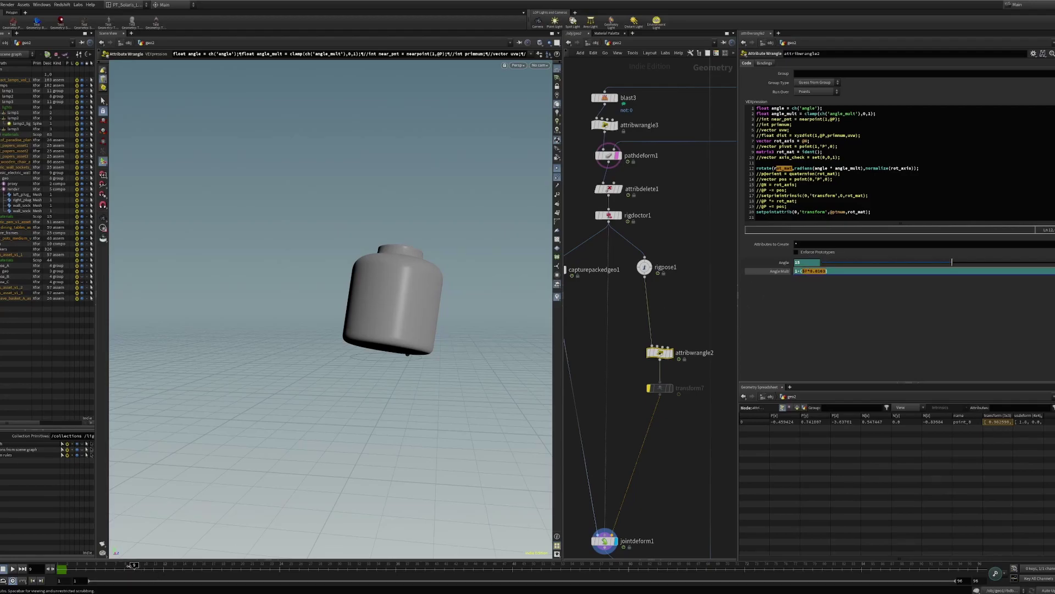
pyautogui.moveTo(132, 564); pyautogui.dragTo(609, 564)
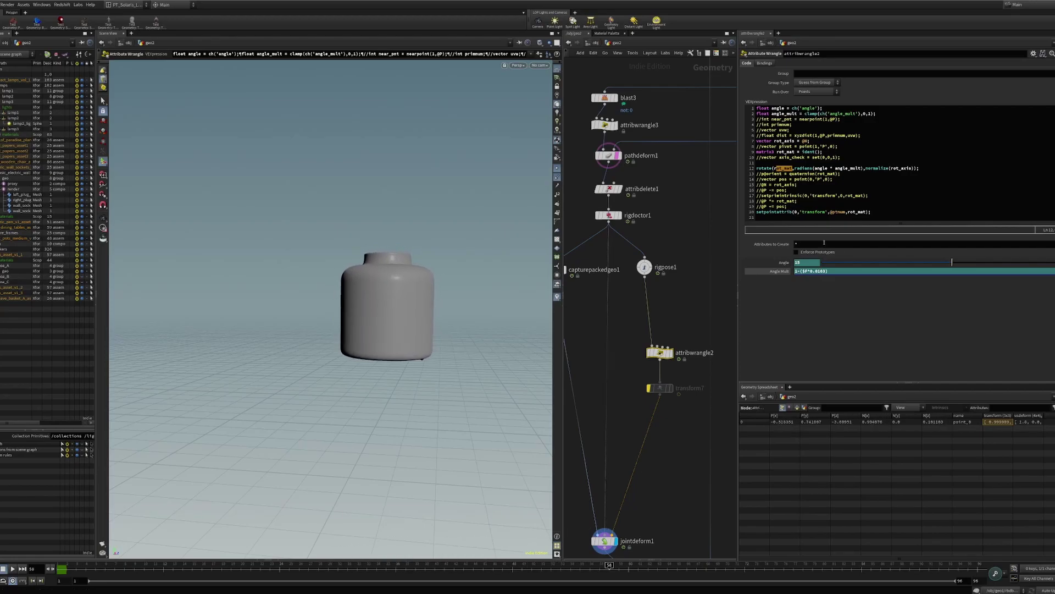
pyautogui.click(778, 271)
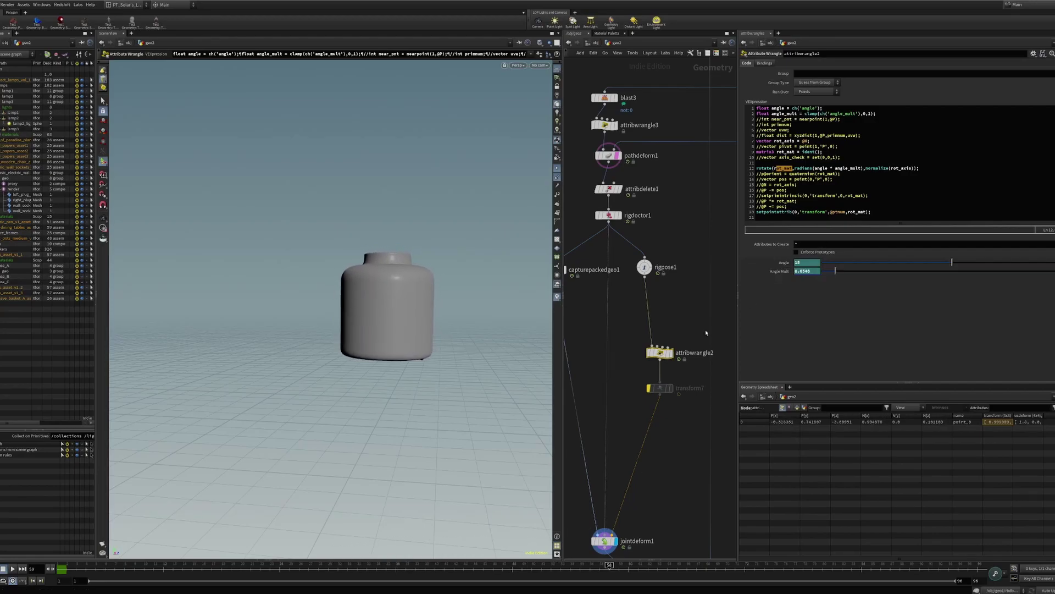
pyautogui.click(95, 564)
pyautogui.moveTo(95, 564); pyautogui.dragTo(486, 515)
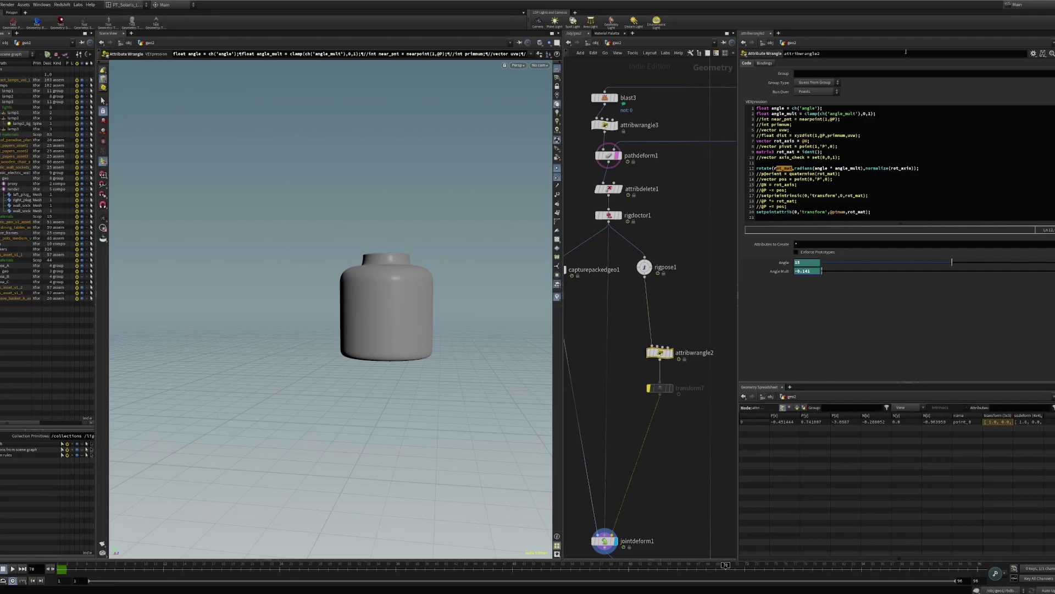
# Examine the clamped angle_mult line in the wrangle code, and scrub to frame 61 to compare Angle Mult with the vase's tilt
pyautogui.click(862, 111)
pyautogui.moveTo(759, 114); pyautogui.dragTo(823, 109)
pyautogui.click(874, 125)
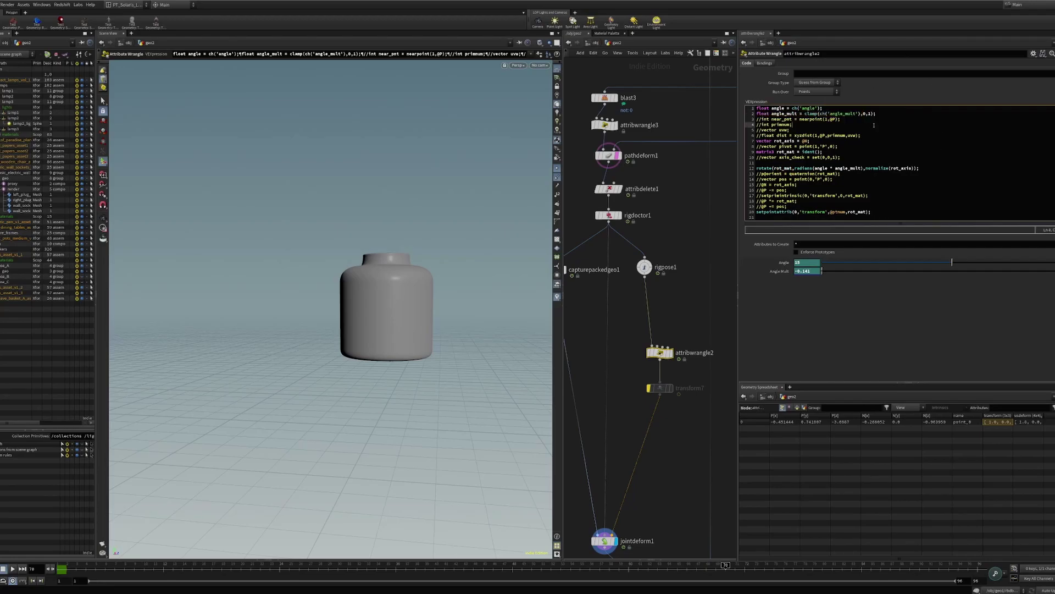
pyautogui.click(864, 113)
pyautogui.click(255, 572)
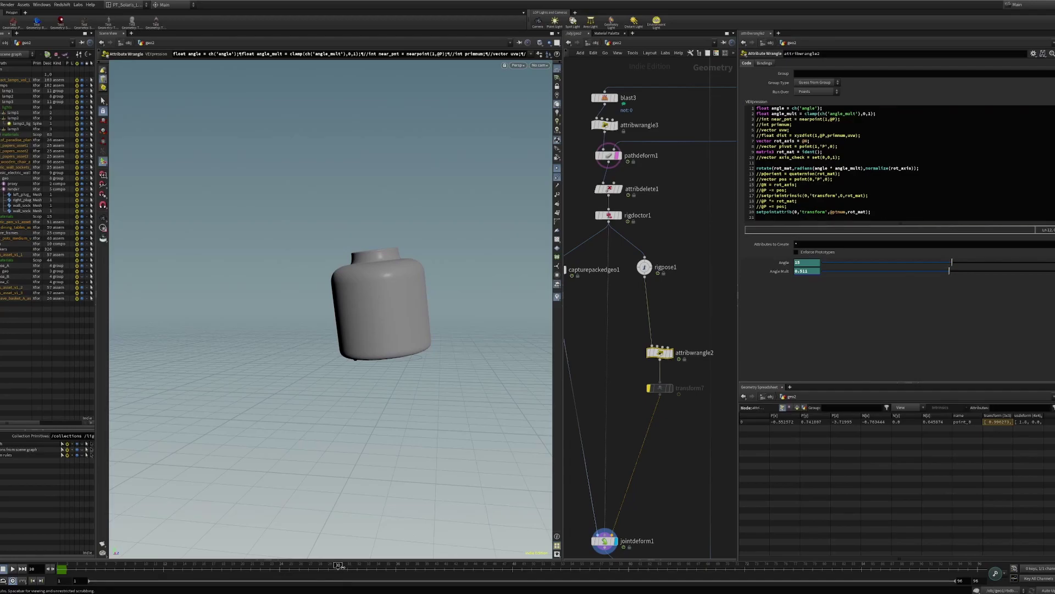
pyautogui.moveTo(342, 566); pyautogui.dragTo(632, 540)
pyautogui.press('Escape')
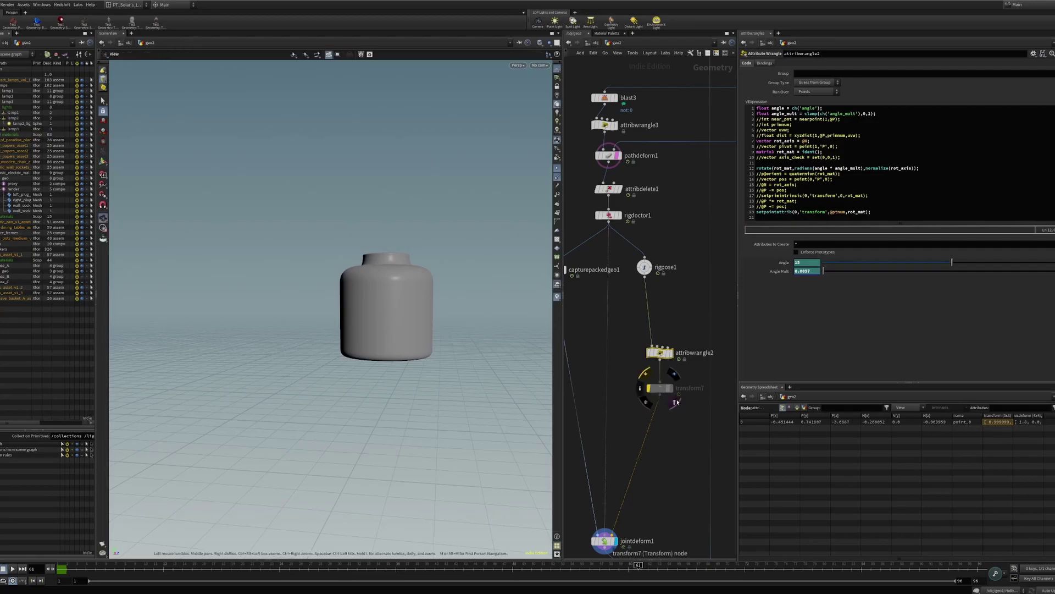
# Display the merge node that joins jointdeform1 with the table, frame the vase on the tabletop and play the animation
pyautogui.scroll(-4, 687, 427)
pyautogui.moveTo(661, 447); pyautogui.dragTo(631, 376, button='middle')
pyautogui.scroll(3, 668, 443)
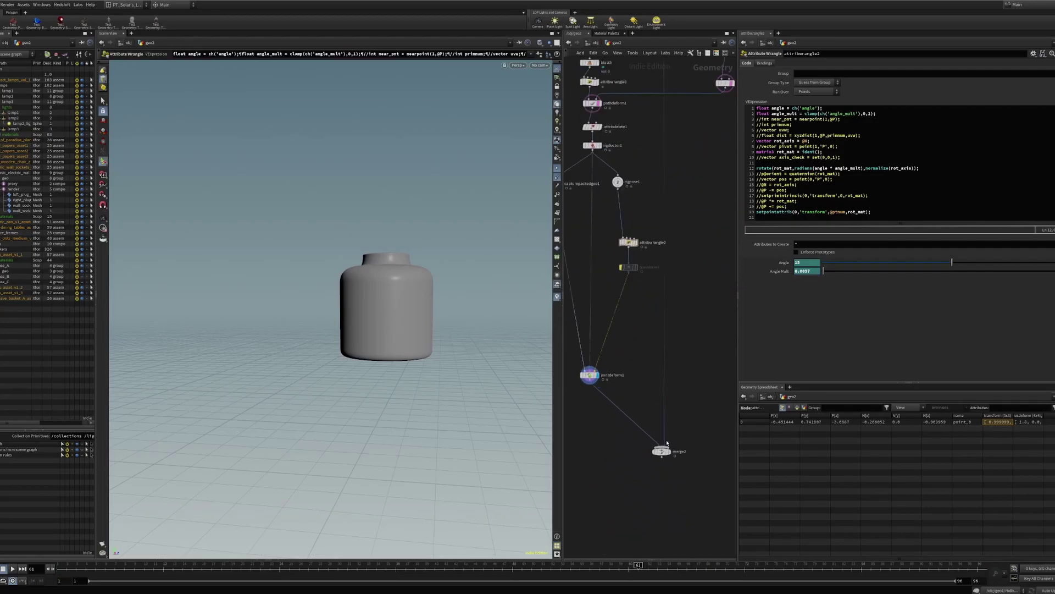
pyautogui.click(671, 443)
pyautogui.moveTo(302, 335); pyautogui.dragTo(321, 342)
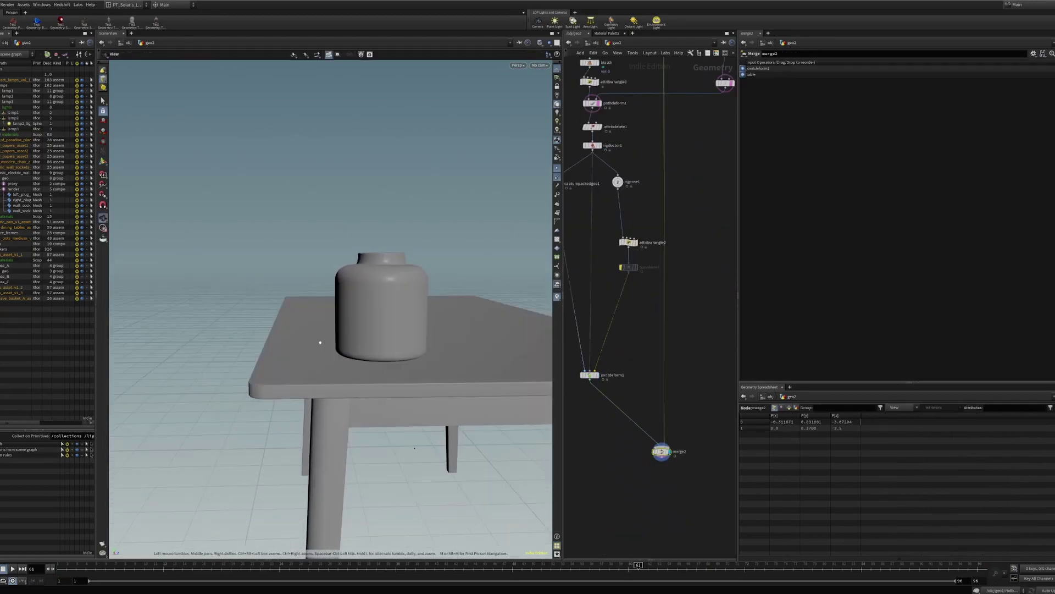
pyautogui.moveTo(320, 341); pyautogui.dragTo(252, 292, button='middle')
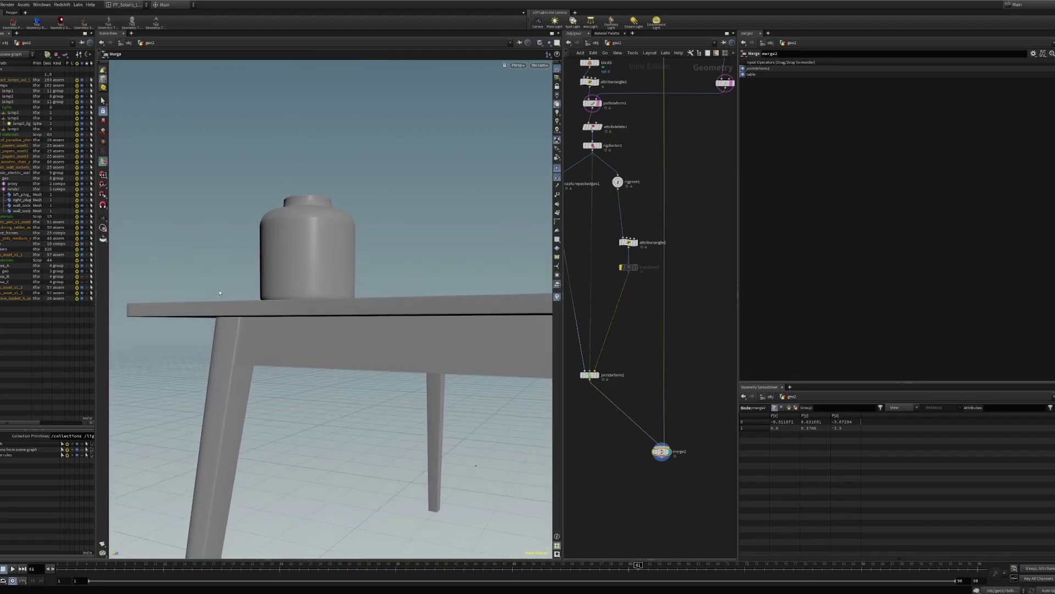
pyautogui.press('Up')
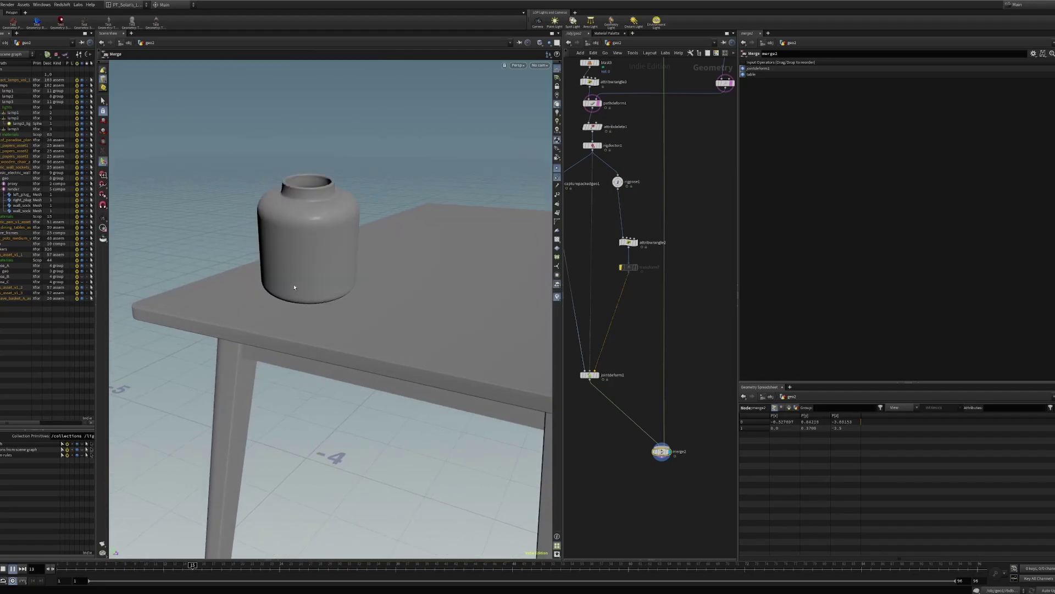